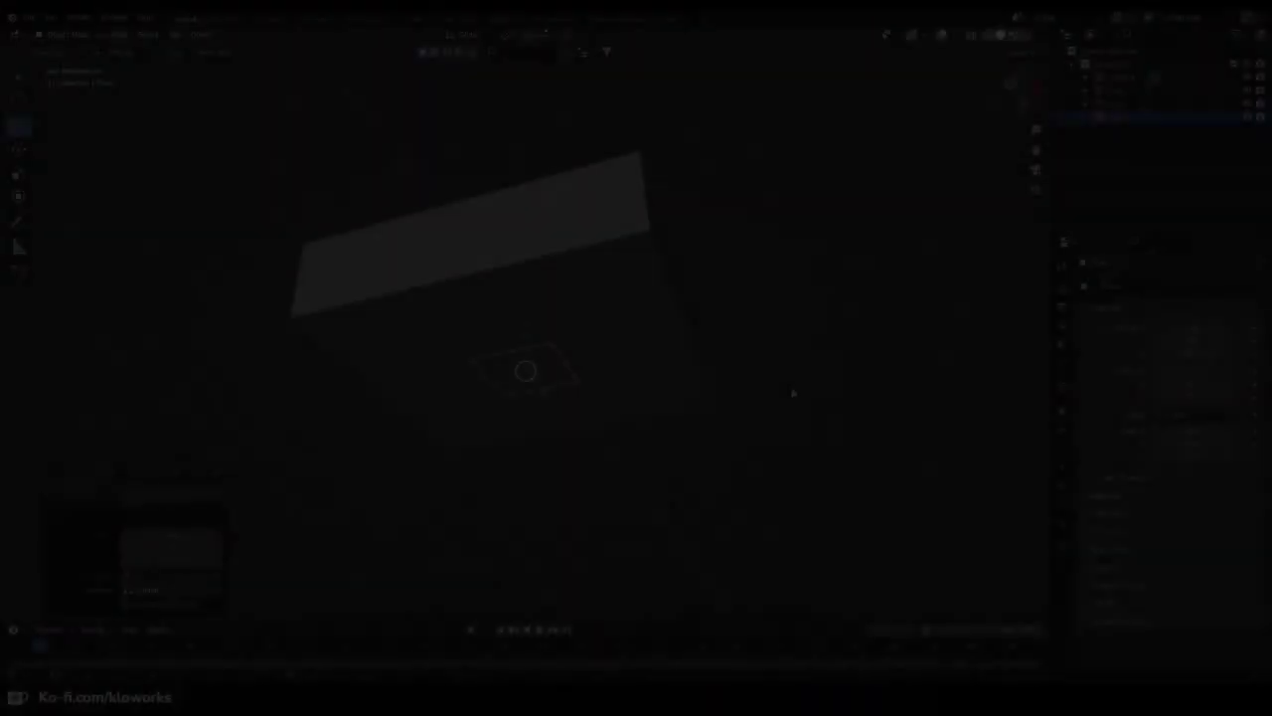
Apply the walled box's enlarged scale so it becomes its real scale
key("shift+a")
key("ctrl+a")
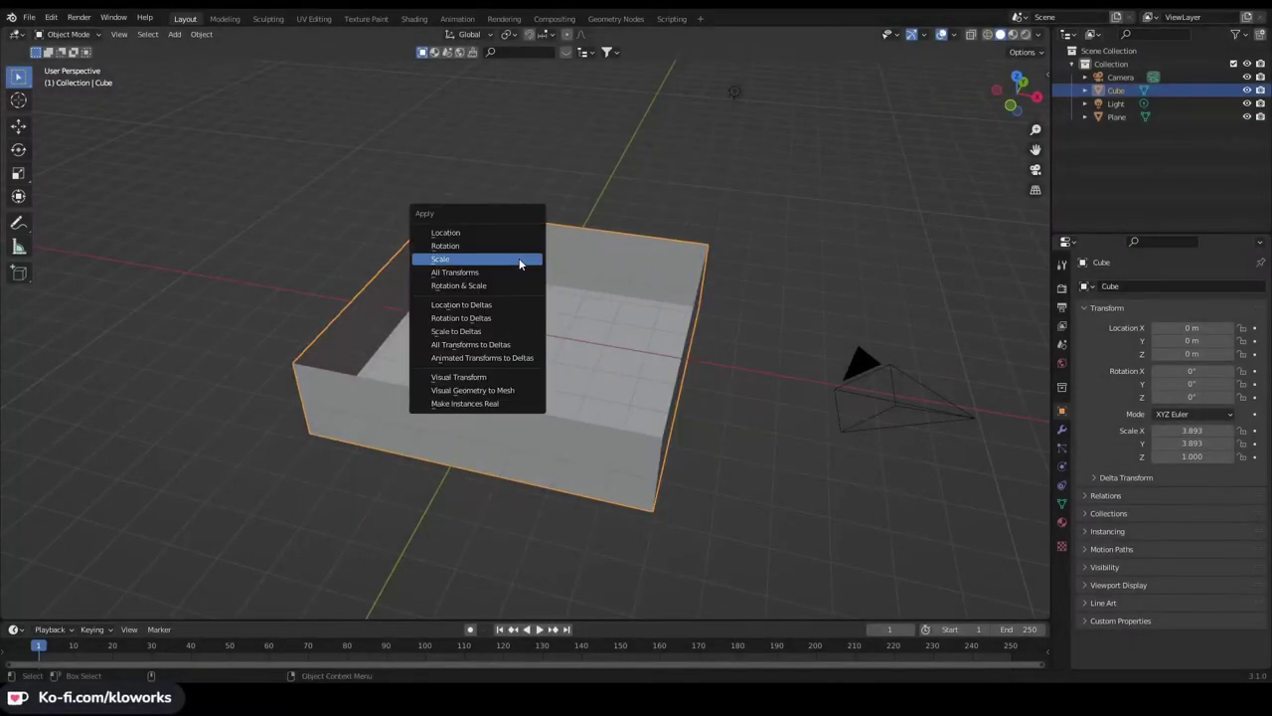
left_click(525, 258)
left_click(174, 34)
Add a cube, shrink it to about a quarter size and stretch it along X into an oval
left_click(187, 49)
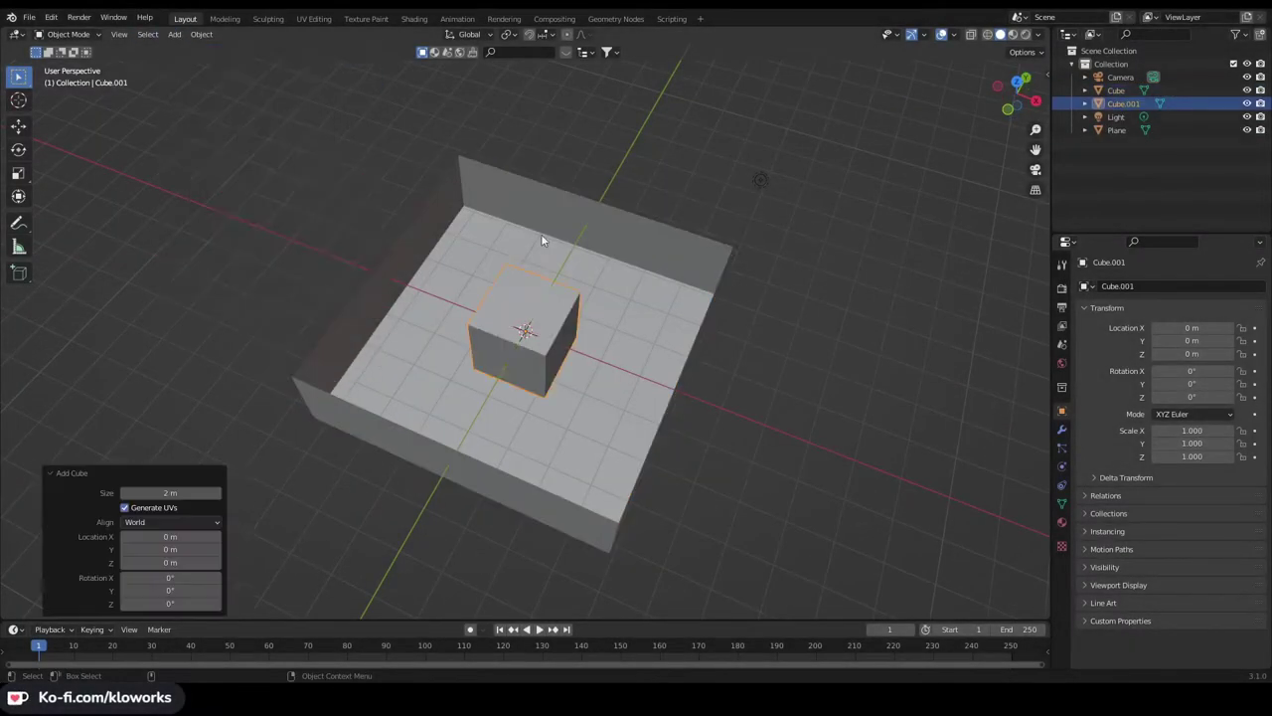
left_click(18, 126)
left_click(18, 173)
mouse_move(525, 298)
left_mouse_down()
mouse_move(524, 129)
mouse_move(536, 136)
left_mouse_up()
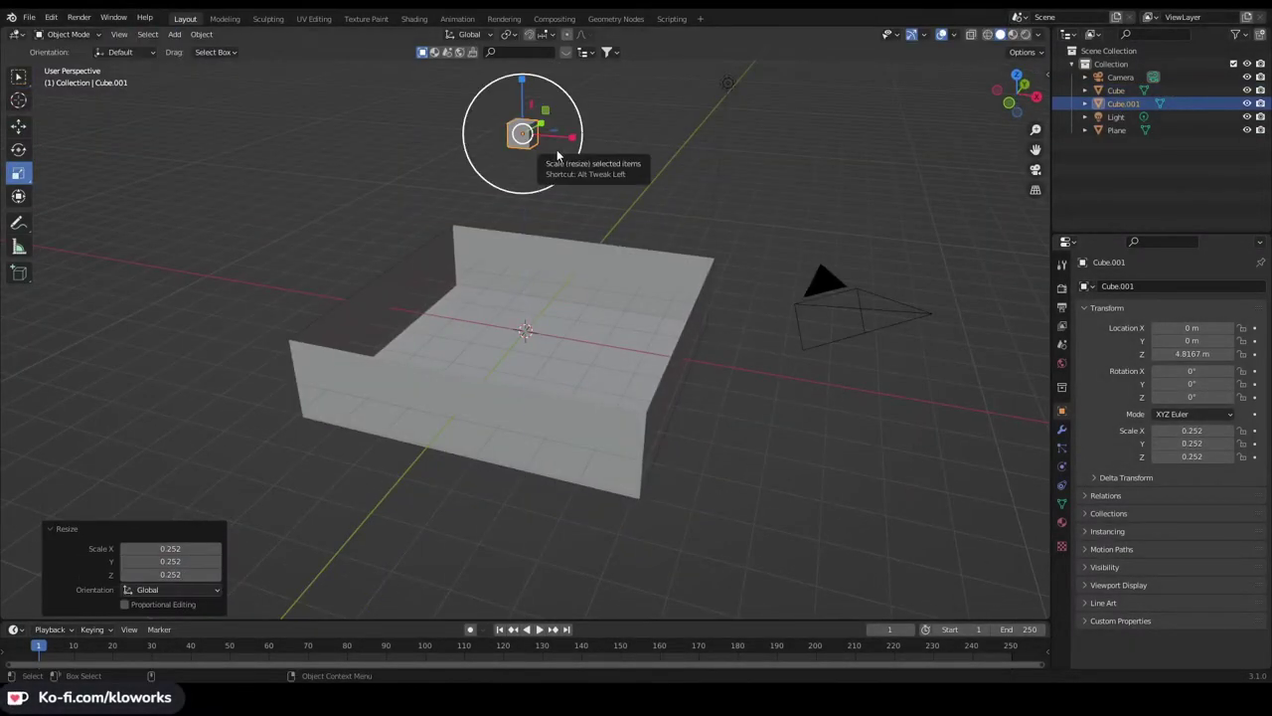
middle_click_drag(522, 139, 521, 238)
left_click_drag(545, 185, 567, 193)
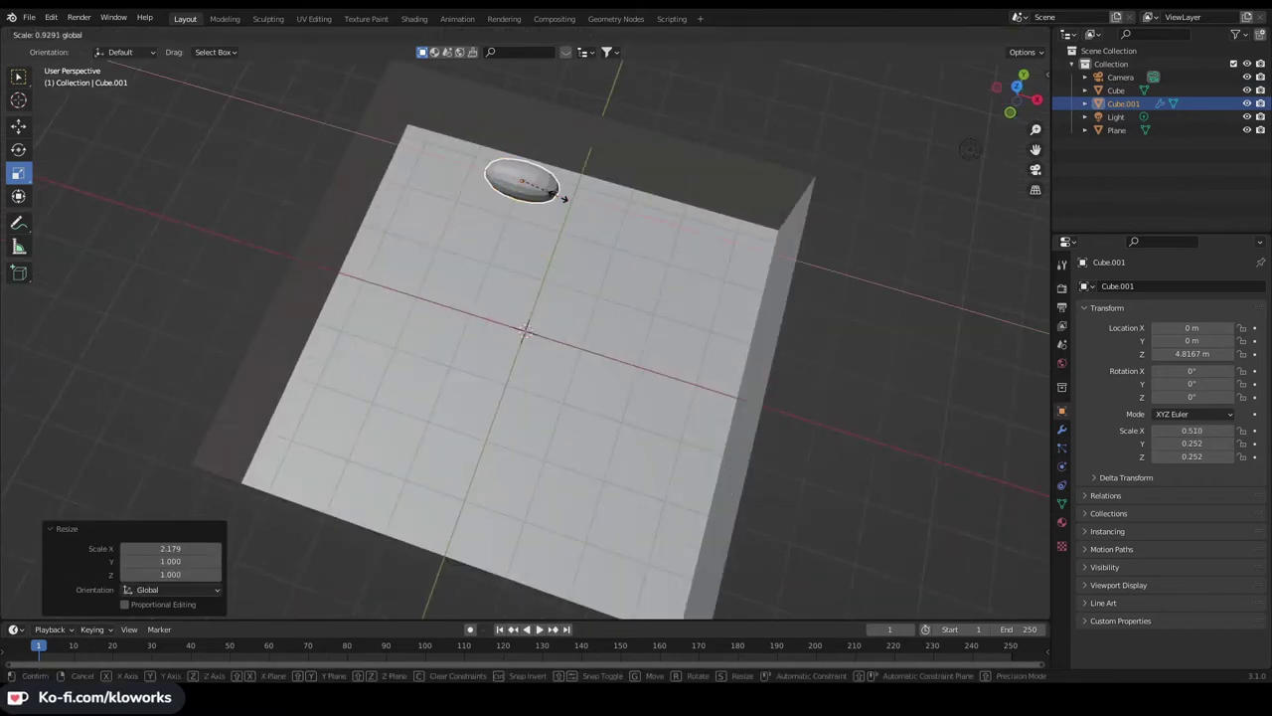
left_click(563, 197)
Round the oval with Ctrl+1 subdivision, shade it smooth, and resize it uniformly
key("ctrl+1")
middle_click_drag(557, 232, 584, 212)
right_click(563, 223)
left_click(564, 220)
key("s")
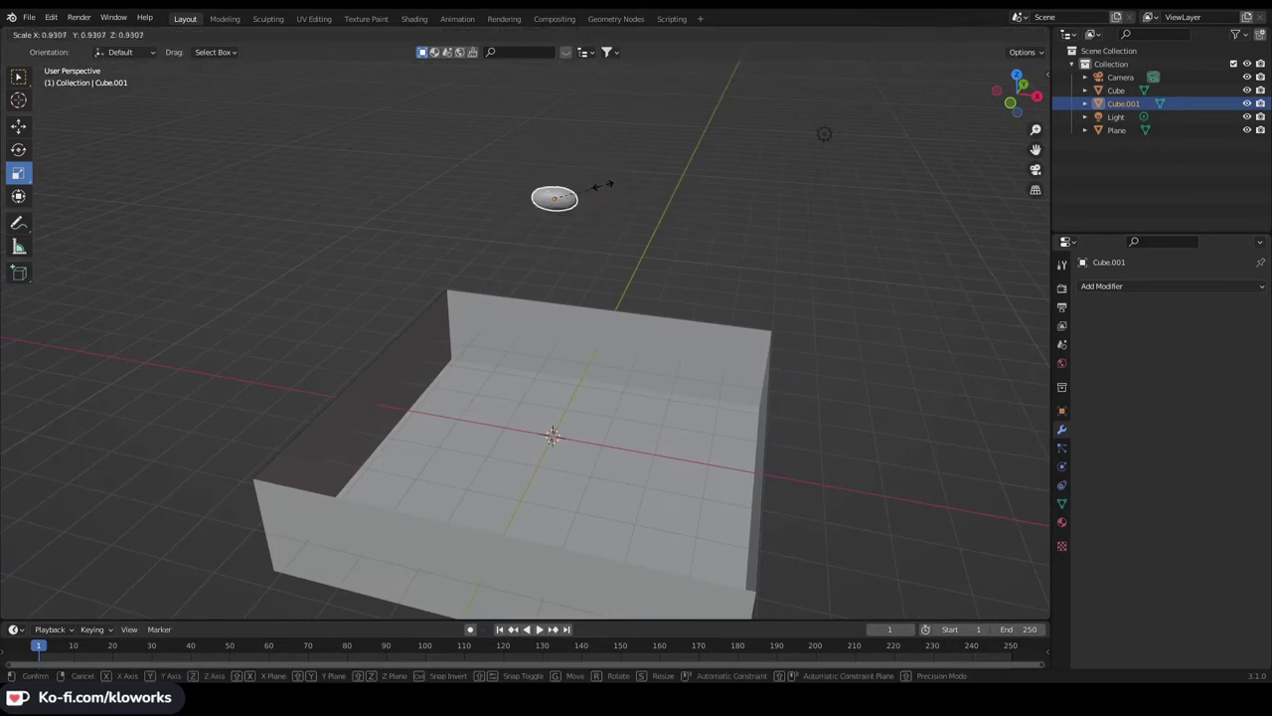
left_click(608, 183)
Apply all of the oval's transforms and add an Array modifier
key("ctrl+a")
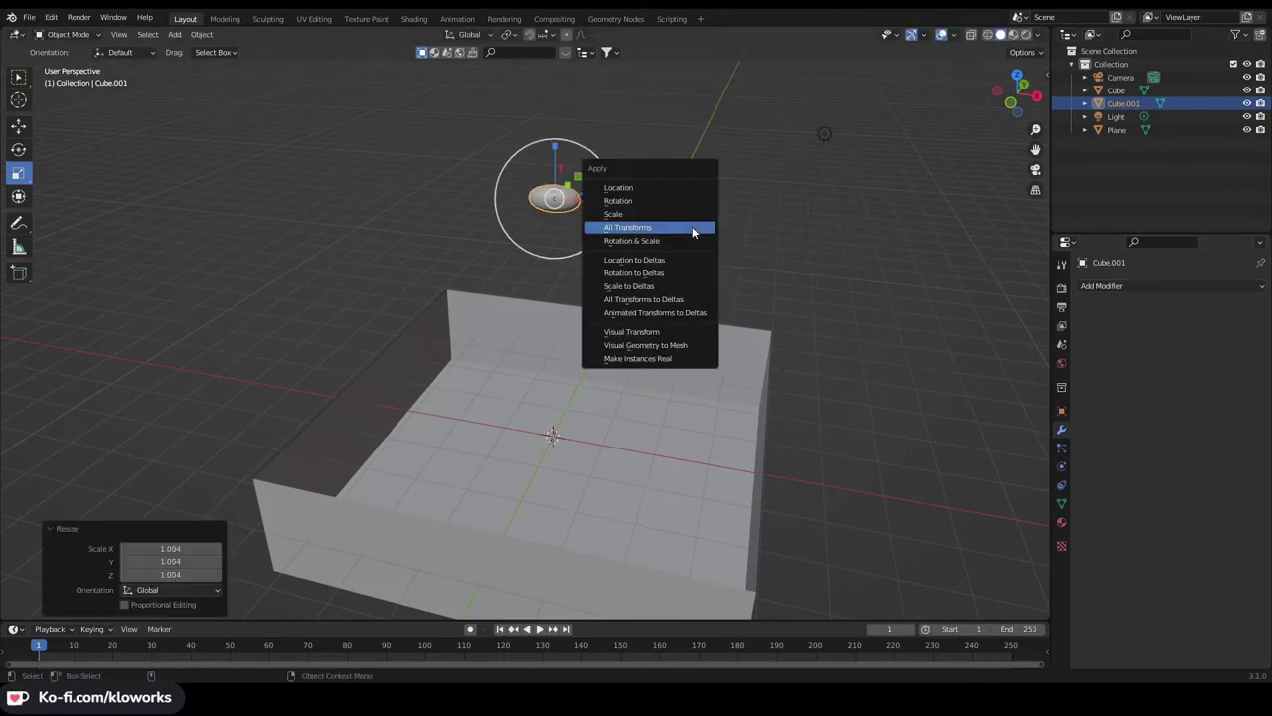
left_click(692, 226)
left_click(1111, 288)
left_click(995, 323)
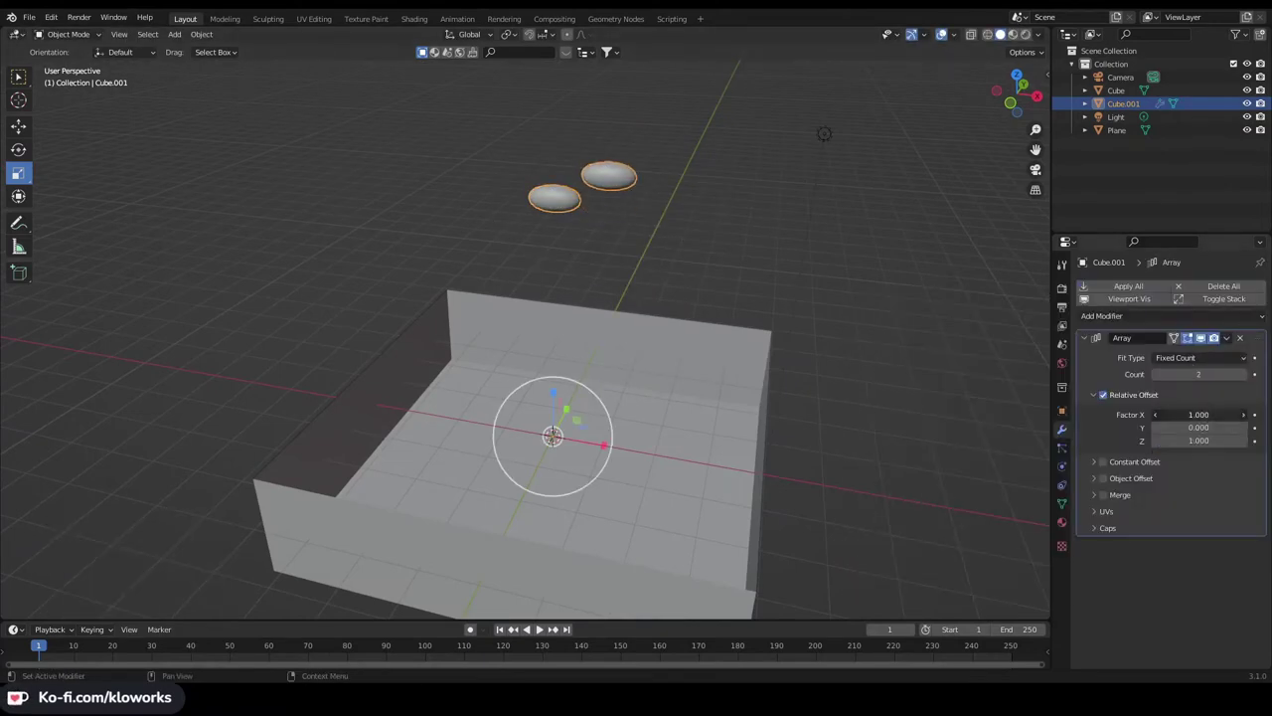
Set the array to 50 copies, apply it, and separate the ovals by loose parts
key("Return")
scroll(637, 199, "down", 3)
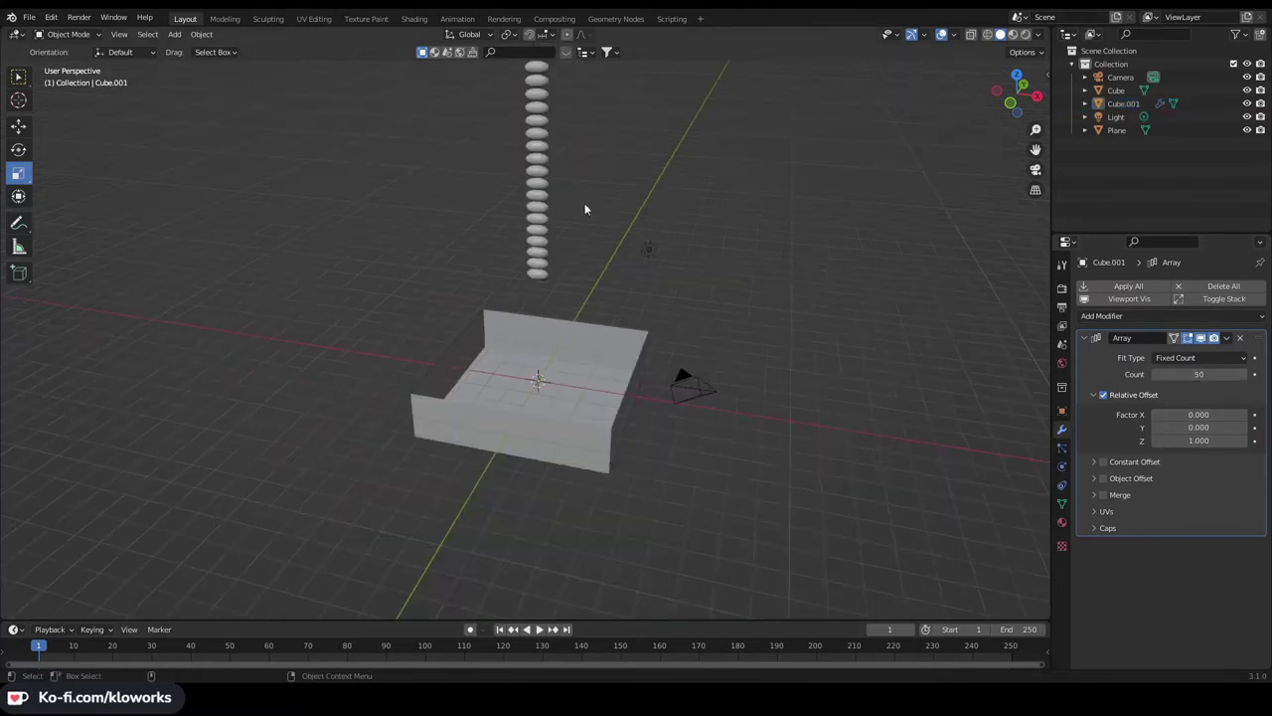
key("ctrl+a")
key("Tab")
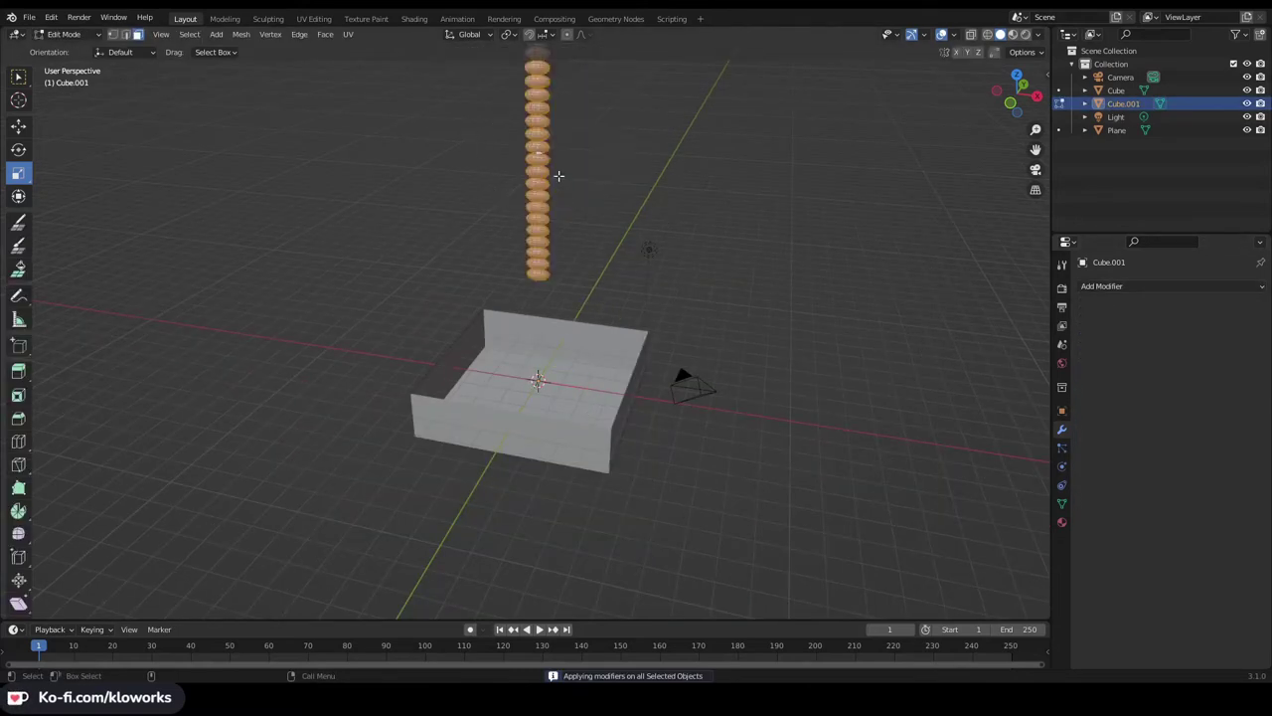
right_click(559, 176)
left_click(613, 299)
mouse_move(614, 292)
middle_mouse_down()
mouse_move(568, 243)
mouse_move(531, 355)
middle_mouse_up()
Duplicate the oval column several times and place the copies side by side as a cluster
key("Tab")
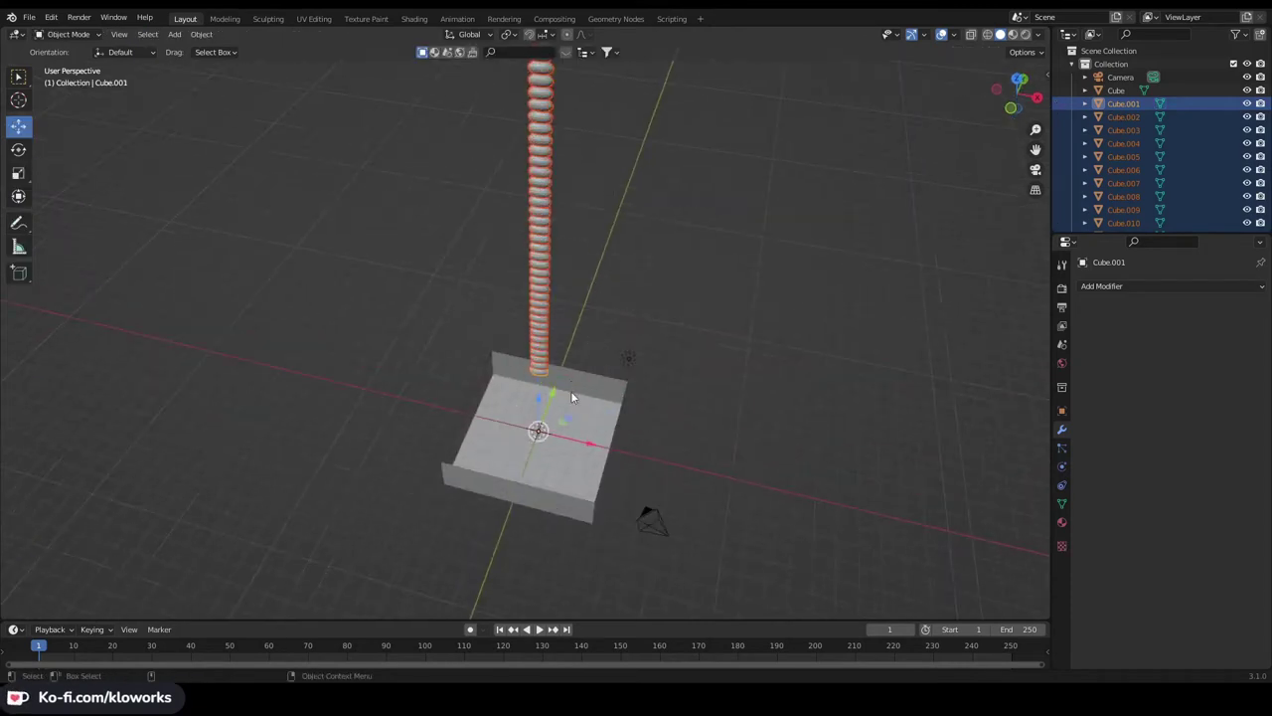
middle_click_drag(571, 398, 562, 408)
key("shift+d")
left_click(556, 417)
key("shift+d")
left_click(557, 420)
key("shift+d")
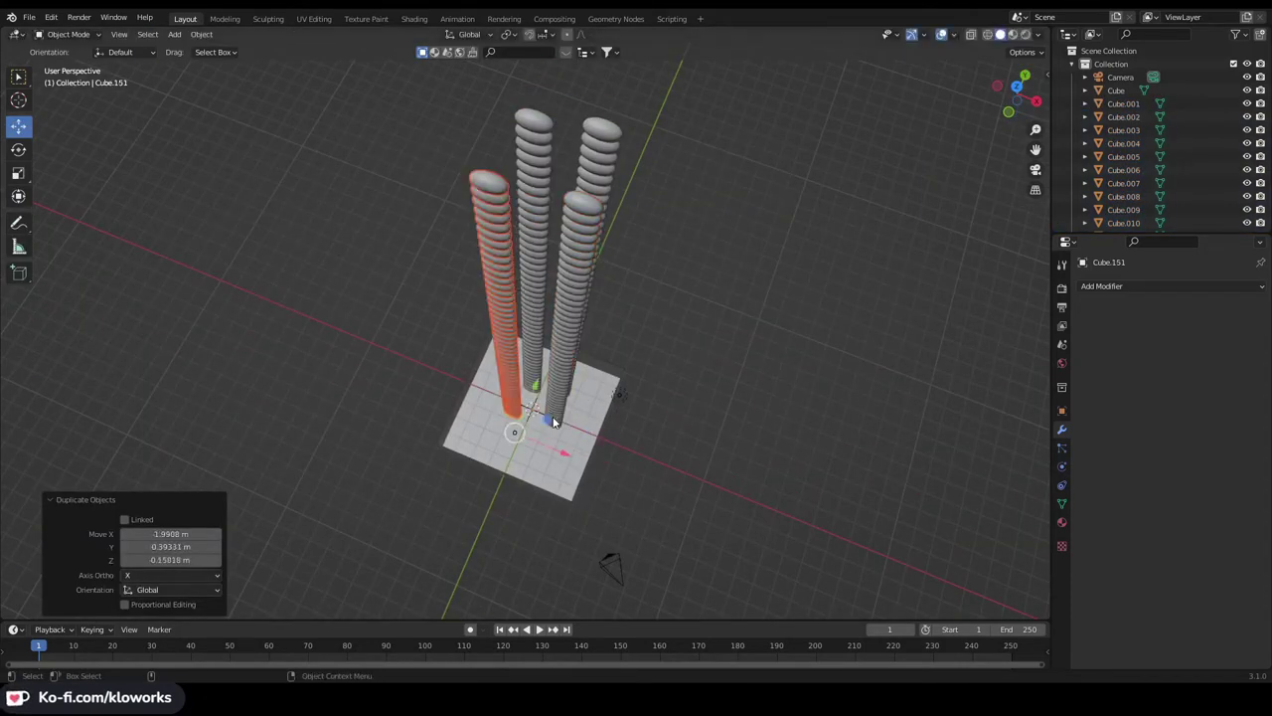
key("shift+d")
left_click(568, 440)
key("shift+d")
left_click(536, 437)
middle_click_drag(542, 417, 546, 300)
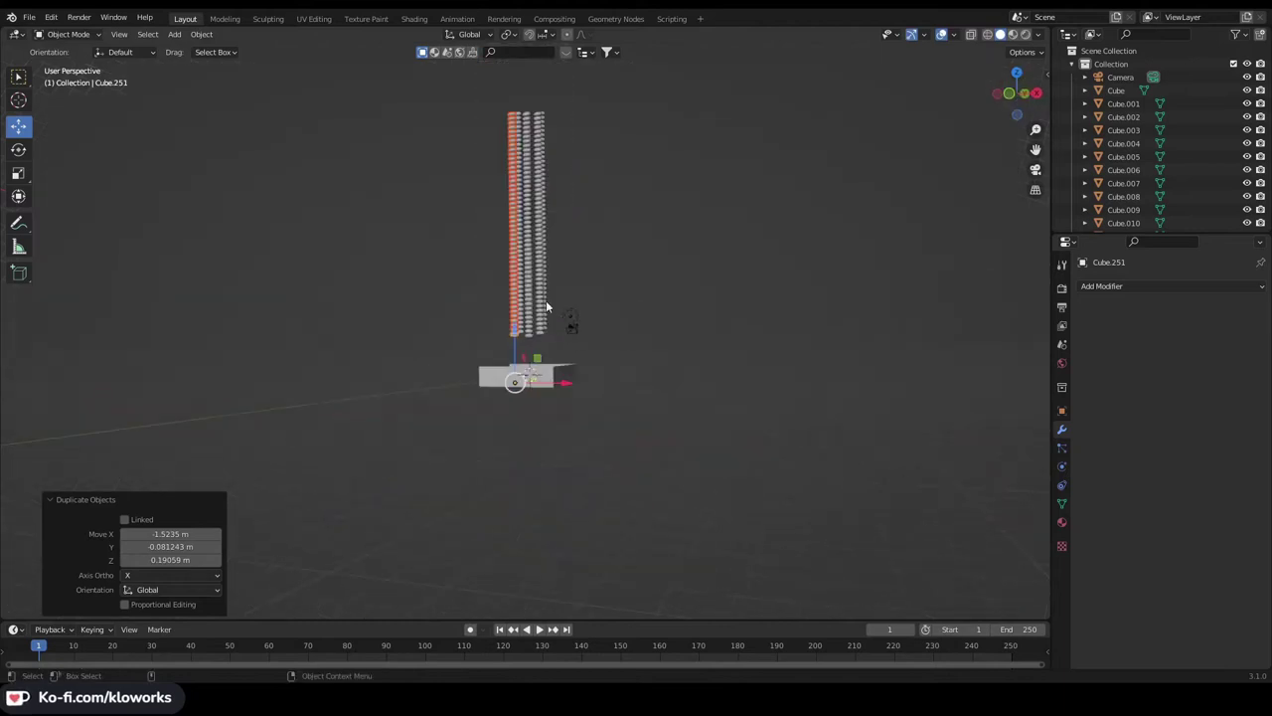
Box-select all oval towers and drop them into the box with Physics Dropper
left_click_drag(478, 78, 559, 366)
middle_click_drag(559, 366, 609, 357)
key("n")
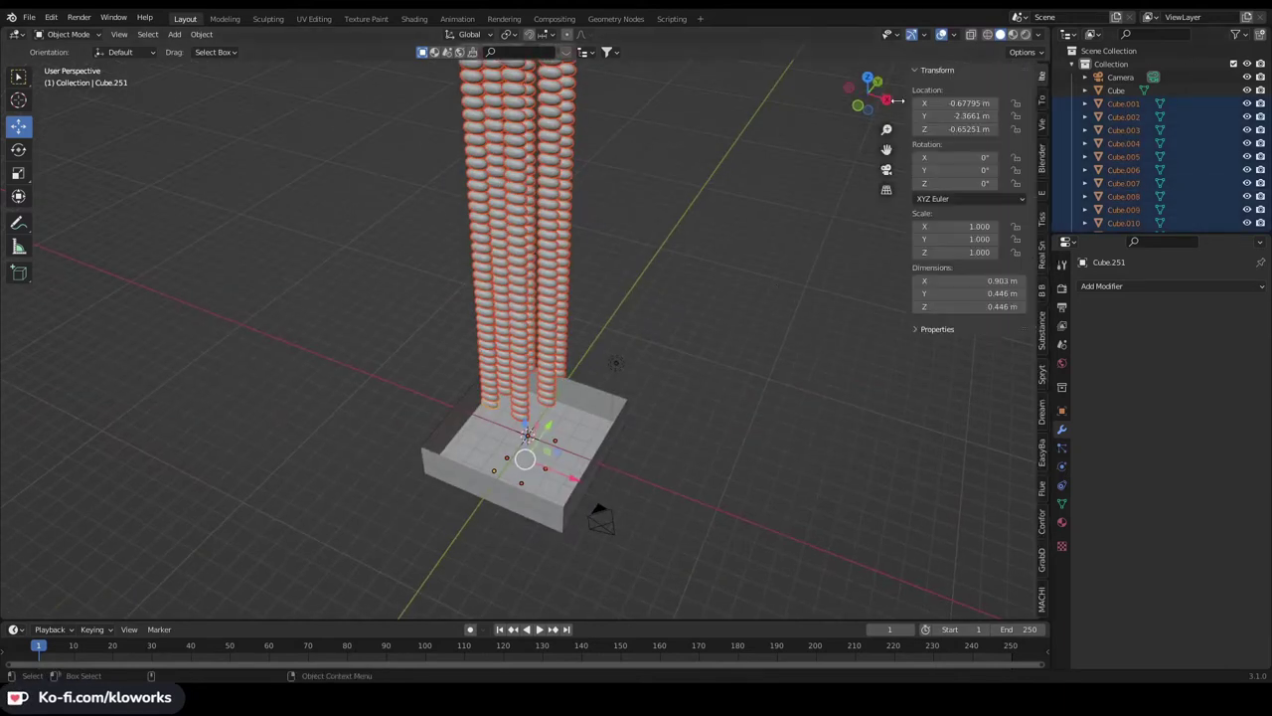
left_click(1042, 101)
left_click(977, 316)
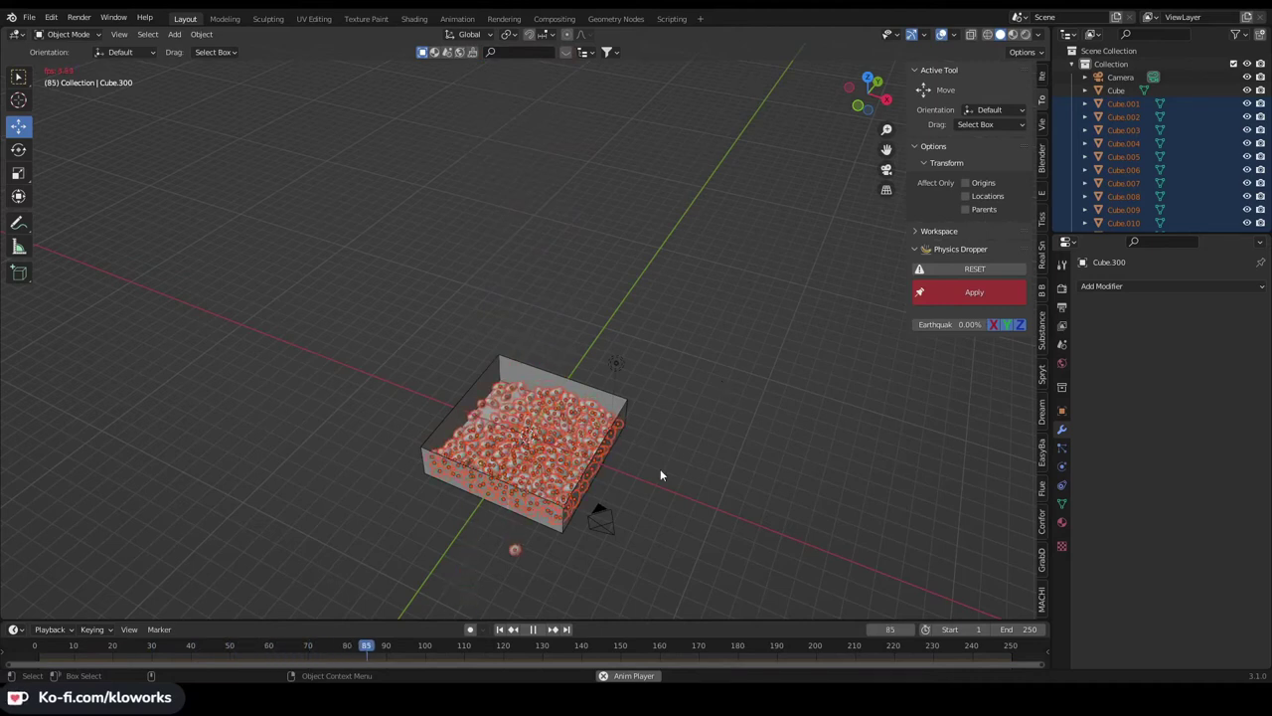
Apply the Physics Dropper result to keep the ovals settled across the box floor
left_click(979, 295)
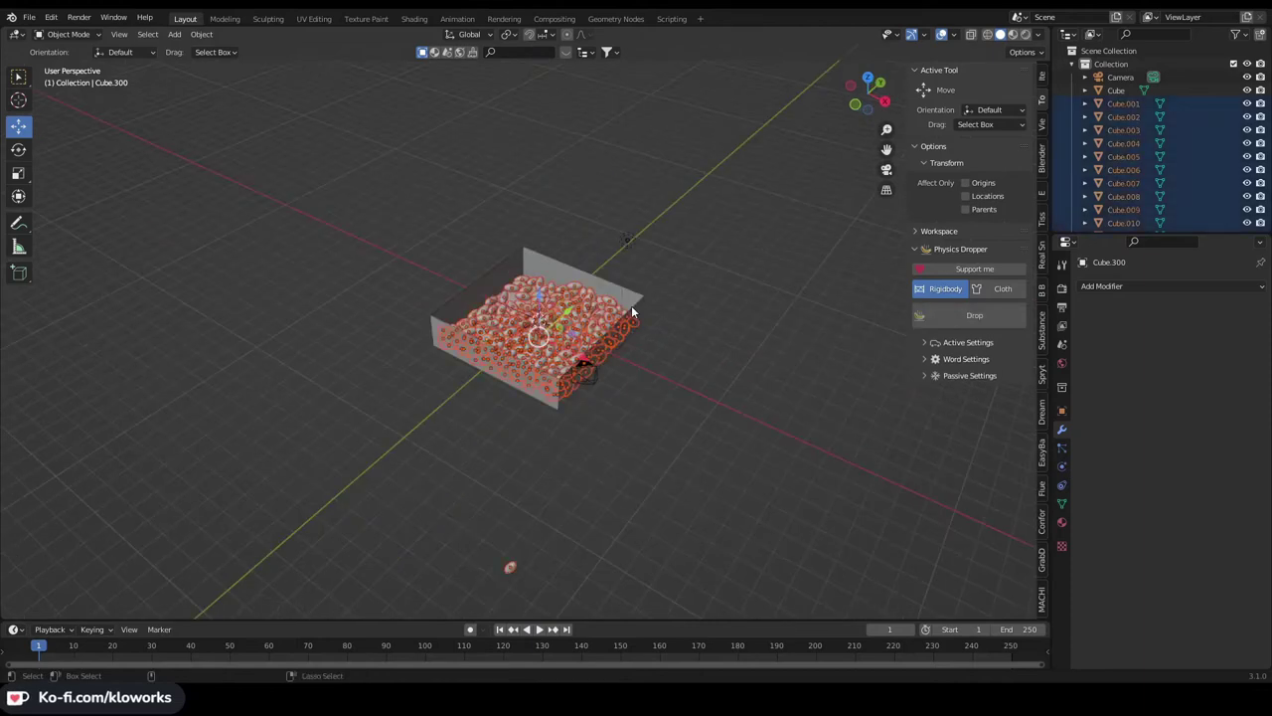
Enlarge the box, drop and apply the remaining oval column, then select the box
mouse_move(624, 322)
left_mouse_down()
mouse_move(694, 372)
mouse_move(756, 376)
left_mouse_up()
middle_click_drag(755, 376, 596, 299)
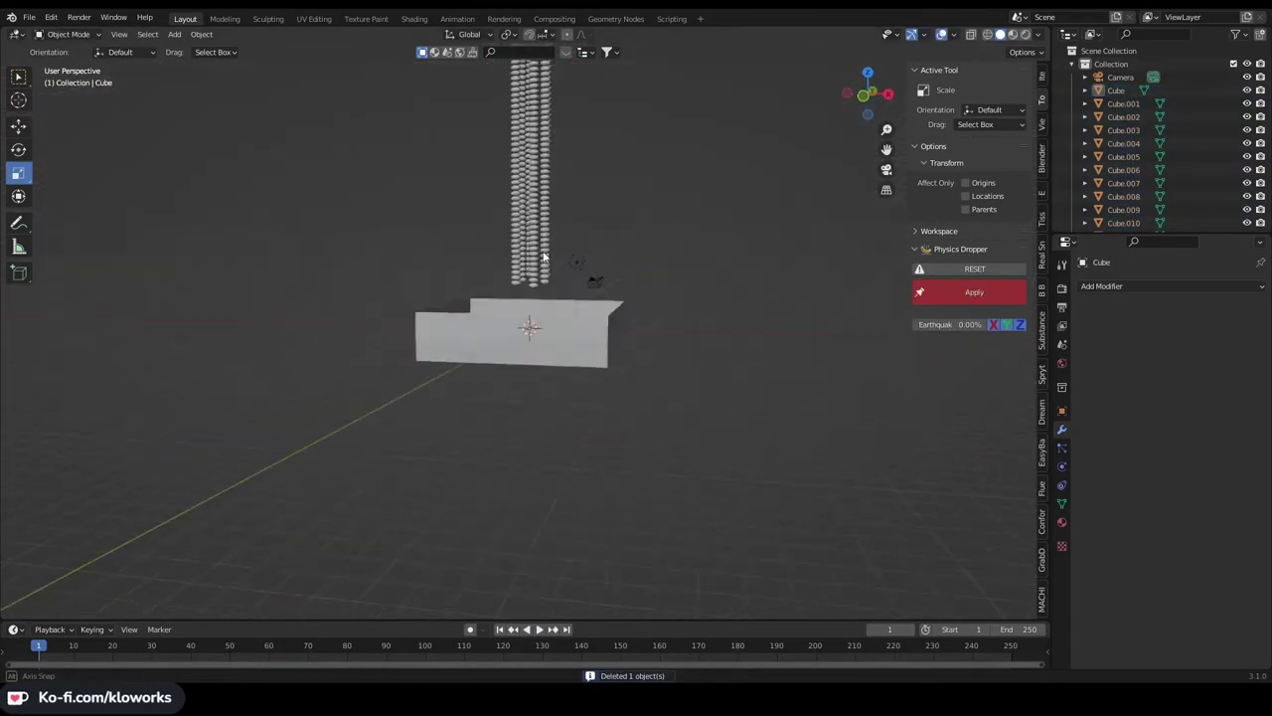
left_click_drag(498, 94, 545, 314)
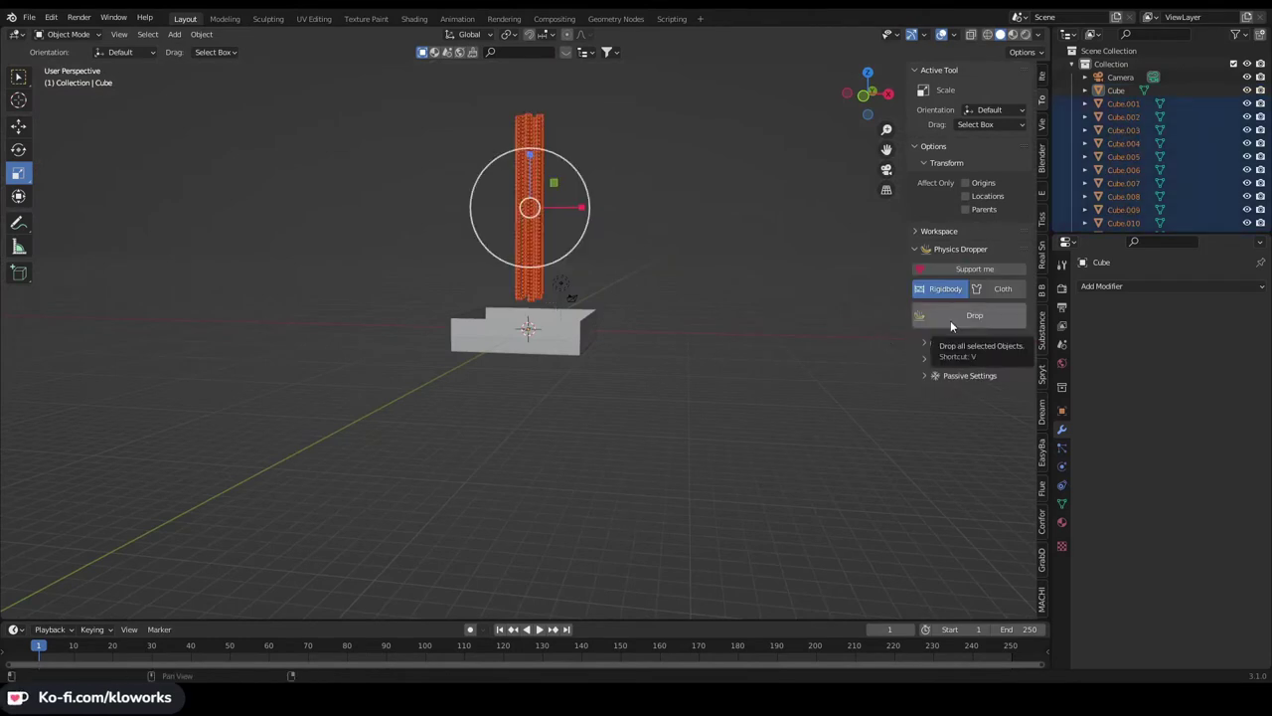
left_click(950, 316)
mouse_move(708, 236)
middle_mouse_down()
mouse_move(727, 416)
mouse_move(729, 395)
middle_mouse_up()
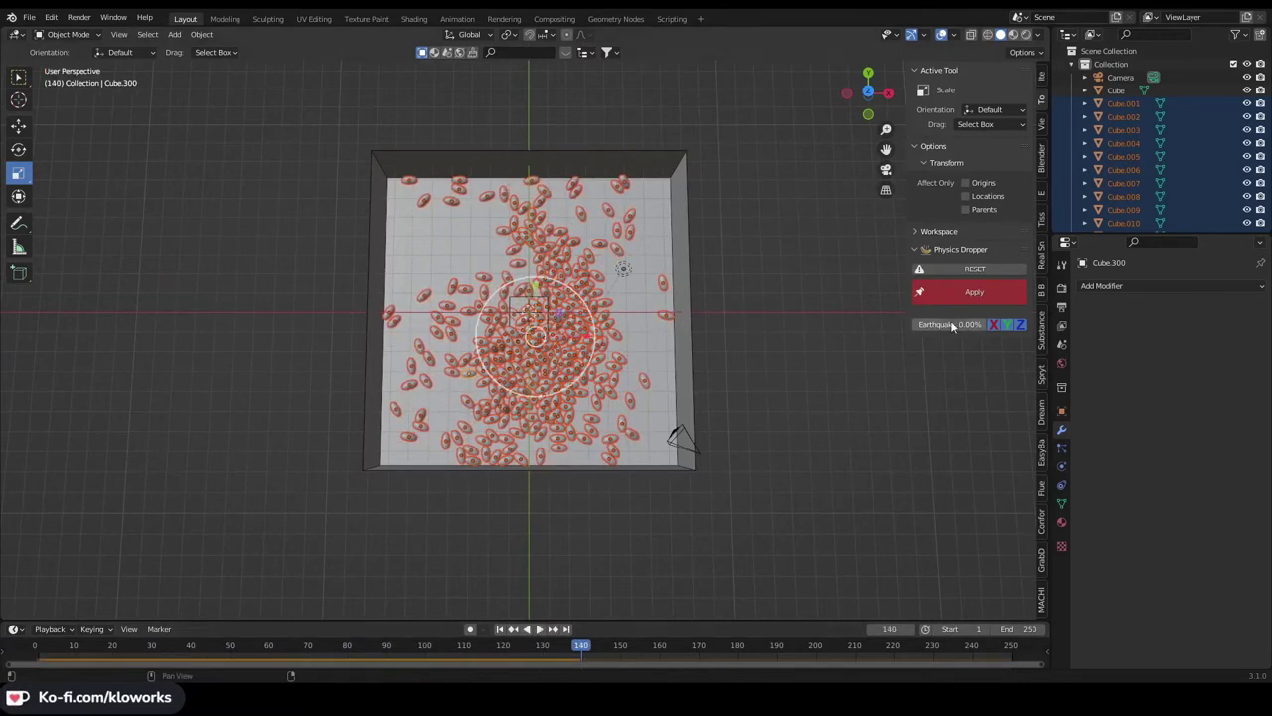
left_click(974, 291)
middle_click_drag(734, 482, 748, 371)
left_click(748, 371)
Delete the box, return to frame one, and isolate the plane in top view
key("Delete")
key("shift+Left")
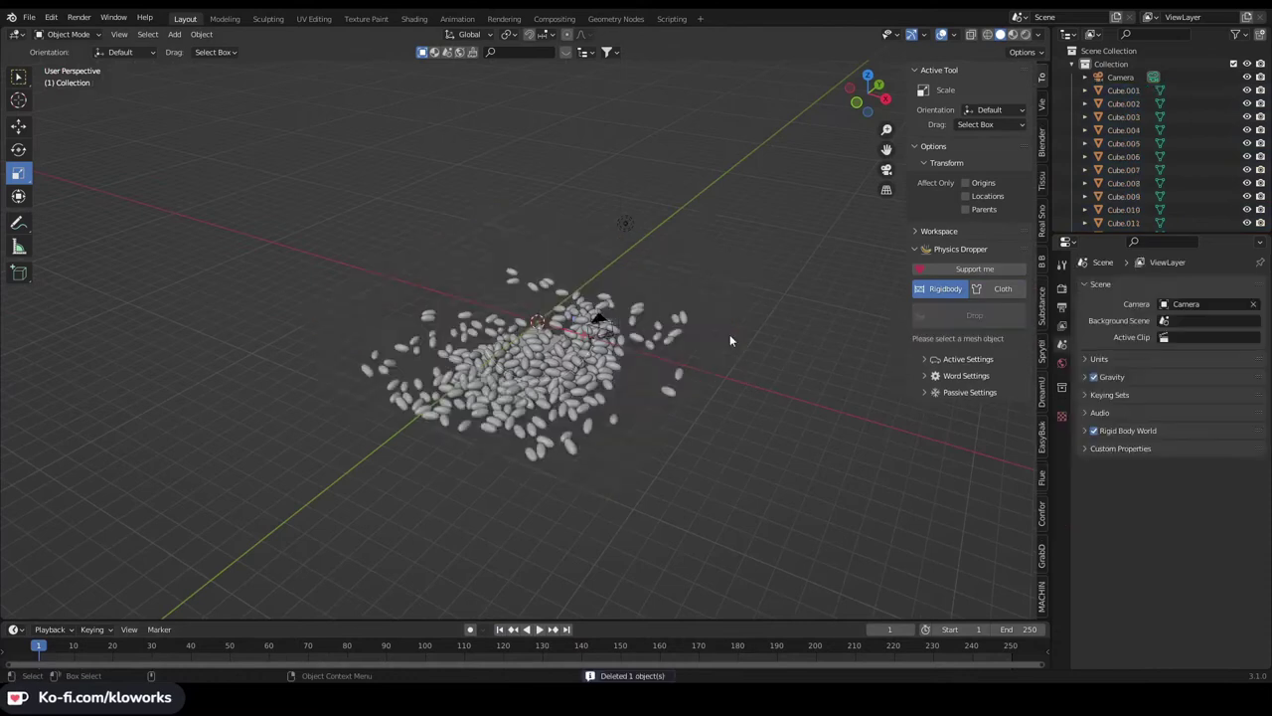
key("KP_7")
left_click(531, 298)
scroll(566, 331, "up", 3)
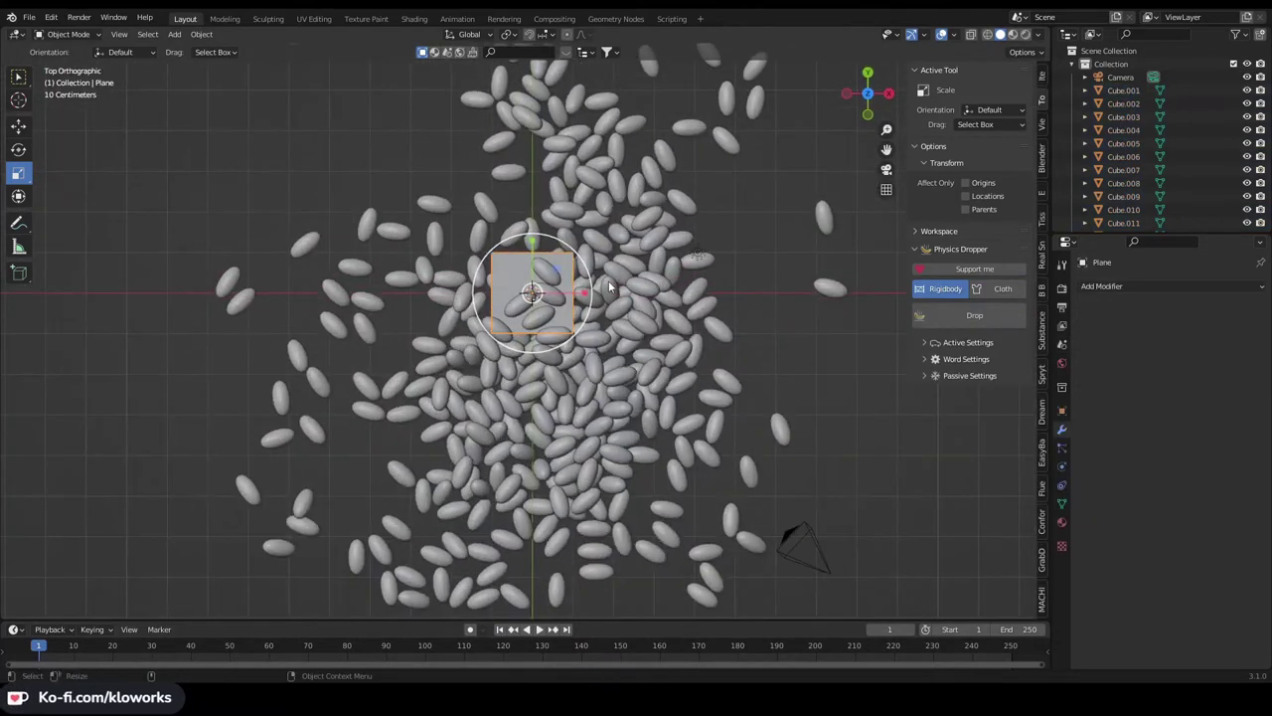
key("KP_Divide")
scroll(751, 219, "down", 5)
Double the plane's size and apply its rotation and scale
key("s")
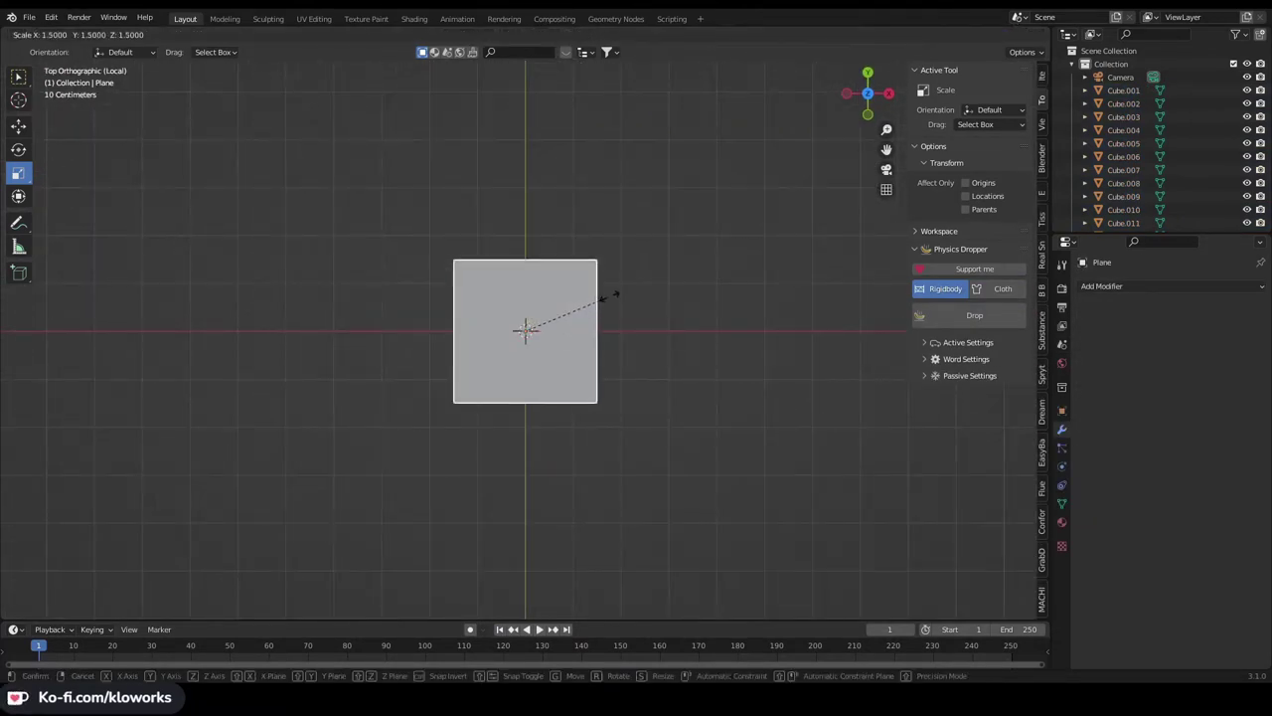
left_click(643, 290)
middle_click_drag(643, 290, 651, 356)
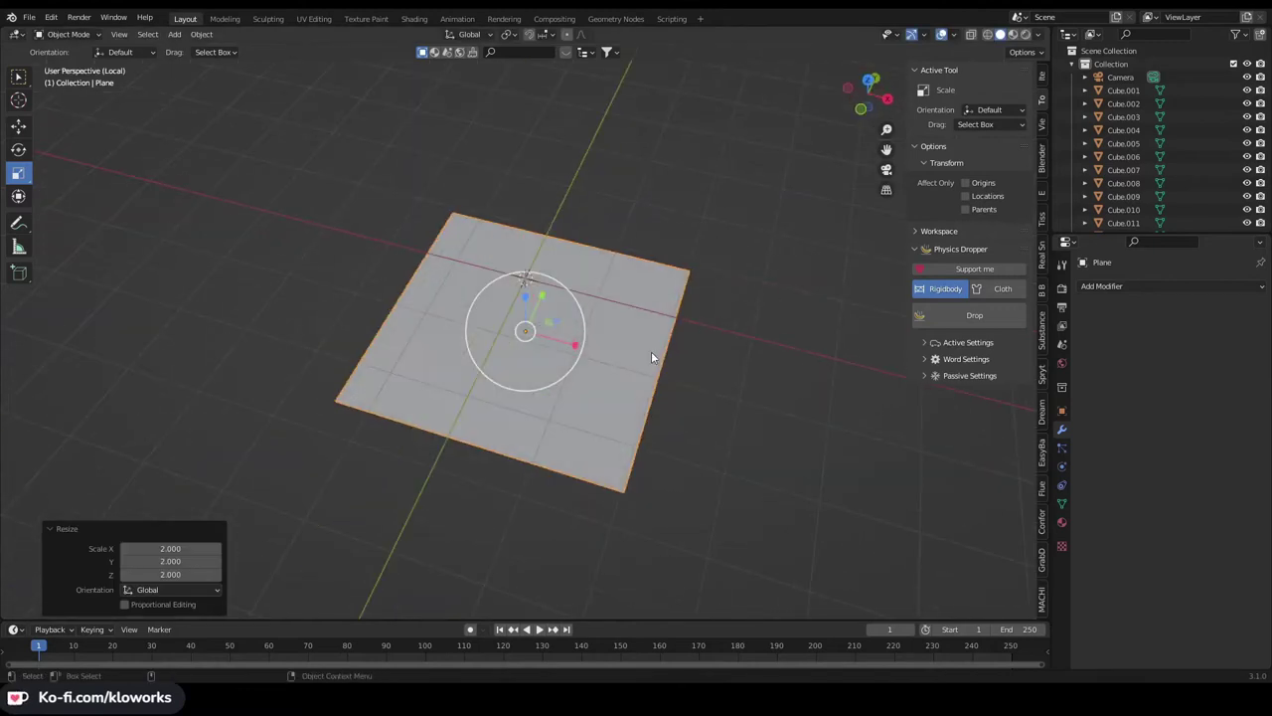
right_click(641, 348)
key("Escape")
key("ctrl+a")
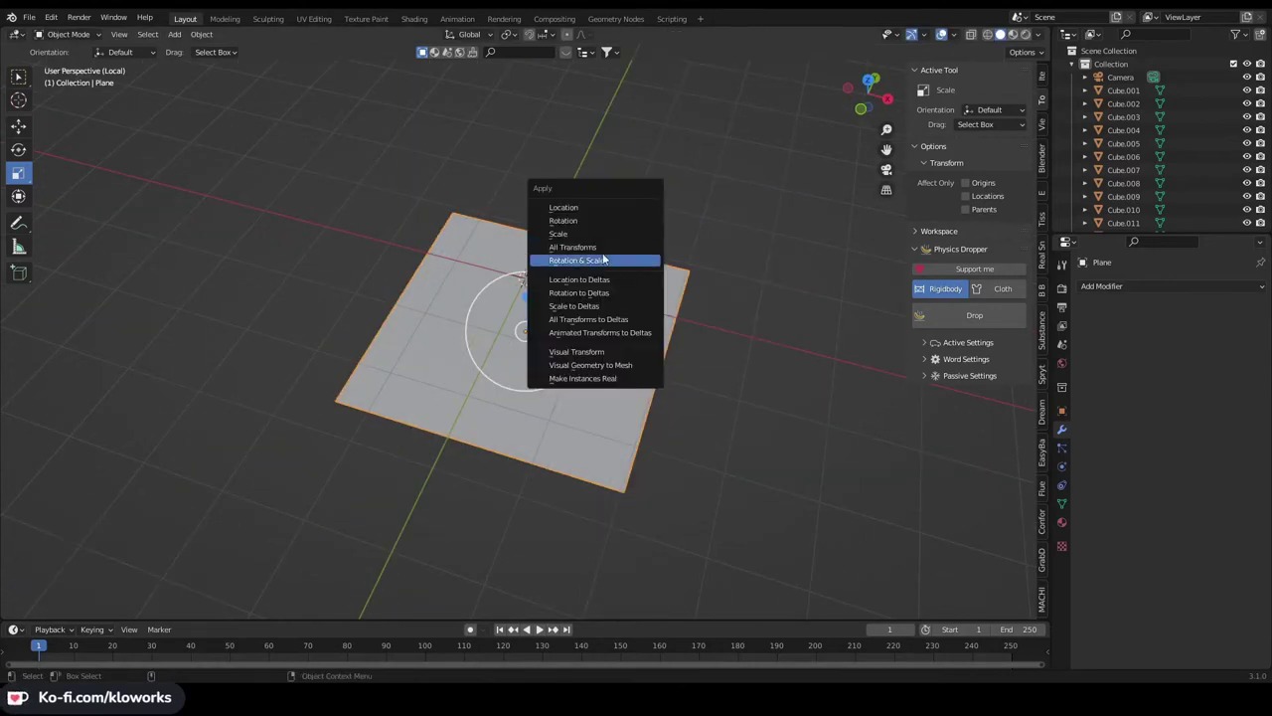
left_click(617, 258)
Cut edge loops across the plane in Edit Mode to divide it 3×3
right_click(654, 279)
key("ctrl+Tab")
left_click(647, 212)
left_click(17, 440)
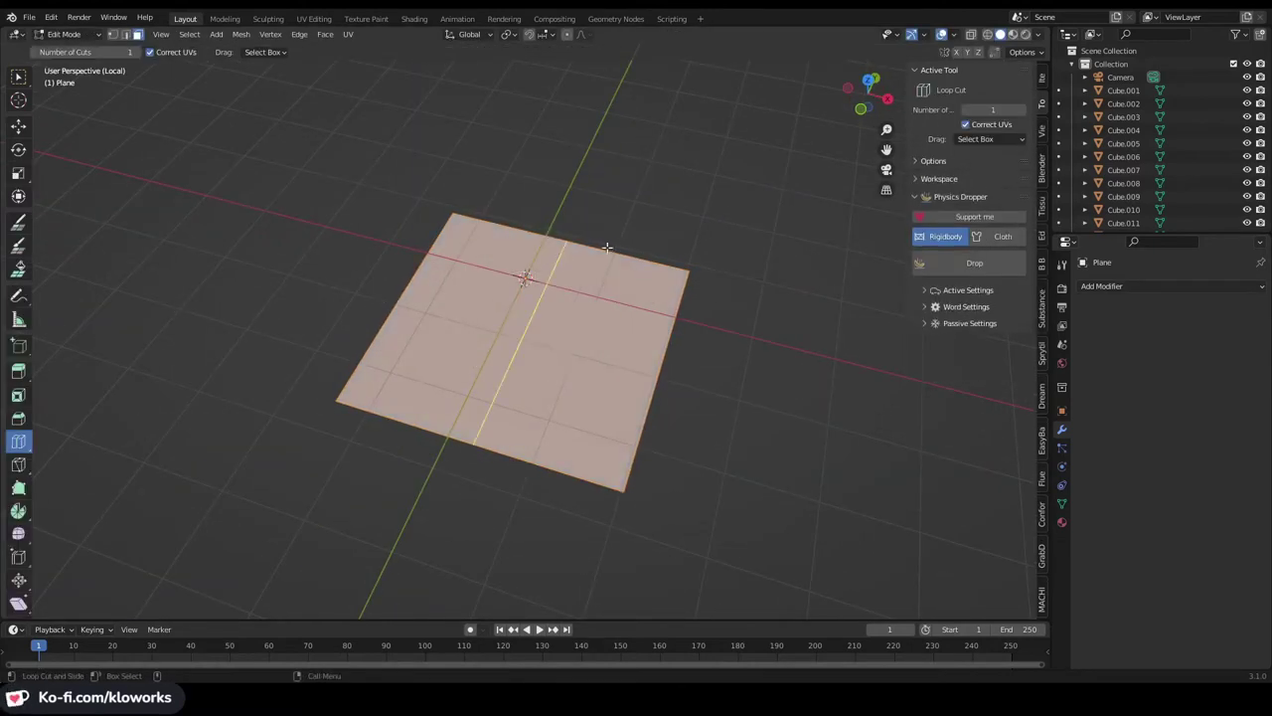
left_click(527, 288)
key("ctrl+Tab")
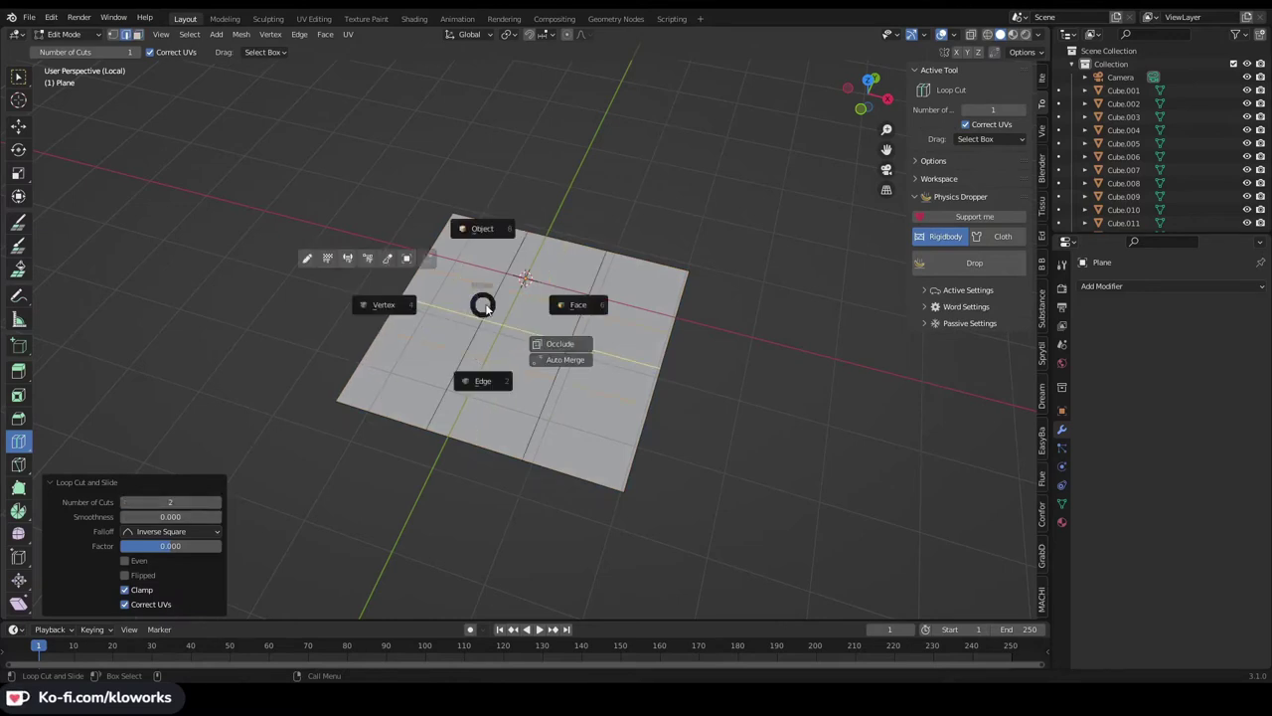
left_click(577, 301)
View the plane from the top and switch the viewport to see-through wireframe shading
key("KP_7")
scroll(624, 310, "up", 2)
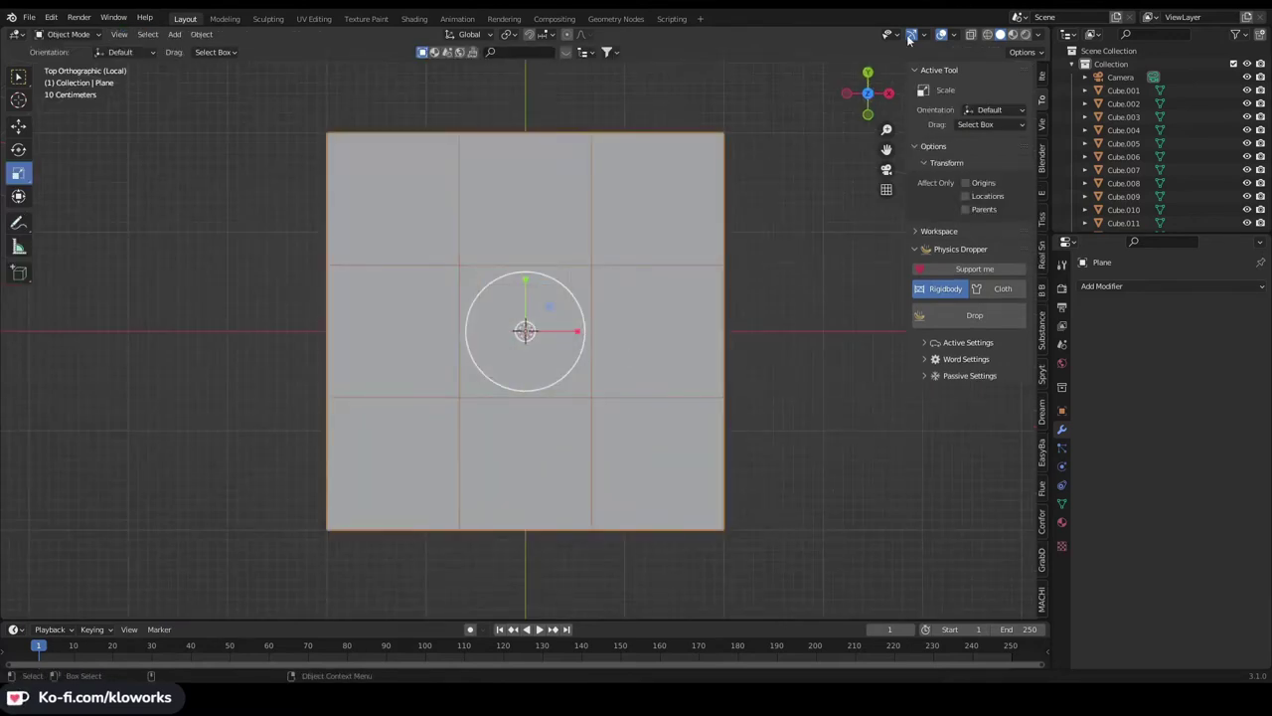
left_click(971, 35)
scroll(682, 225, "up", 1)
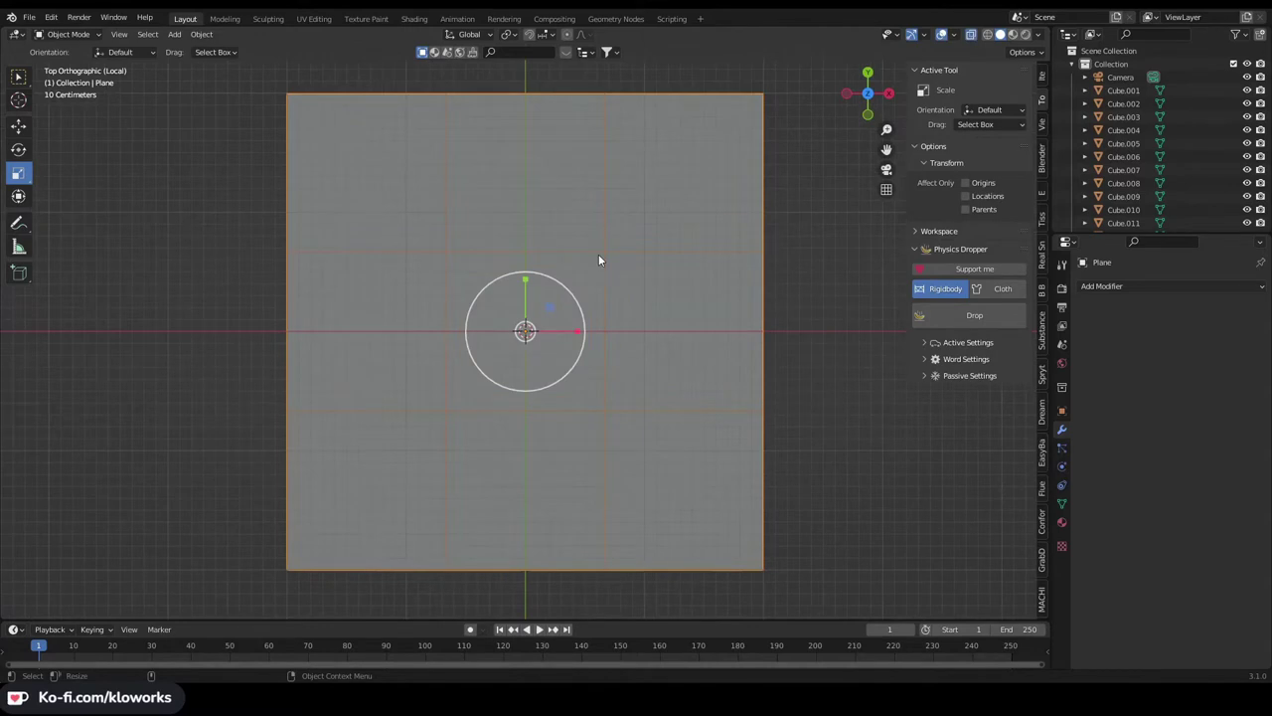
scroll(608, 373, "down", 2)
key("ctrl+Tab")
key("Escape")
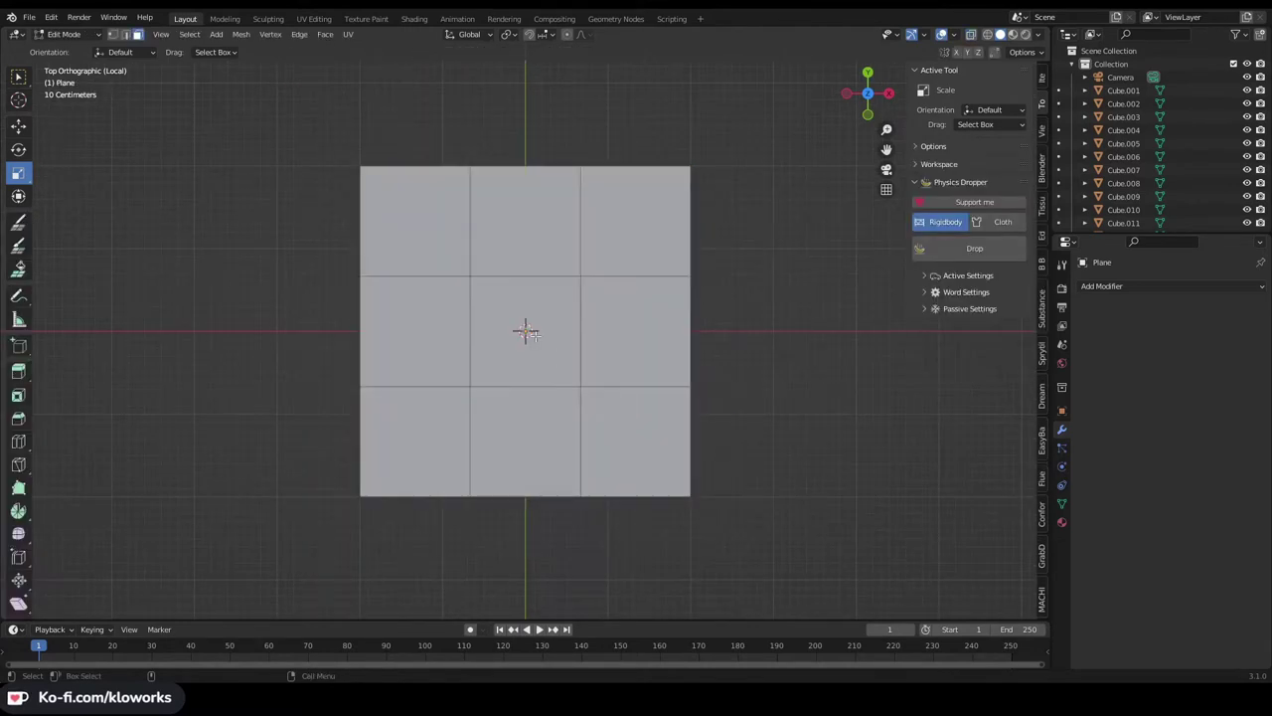
key("ctrl+Tab")
key("Escape")
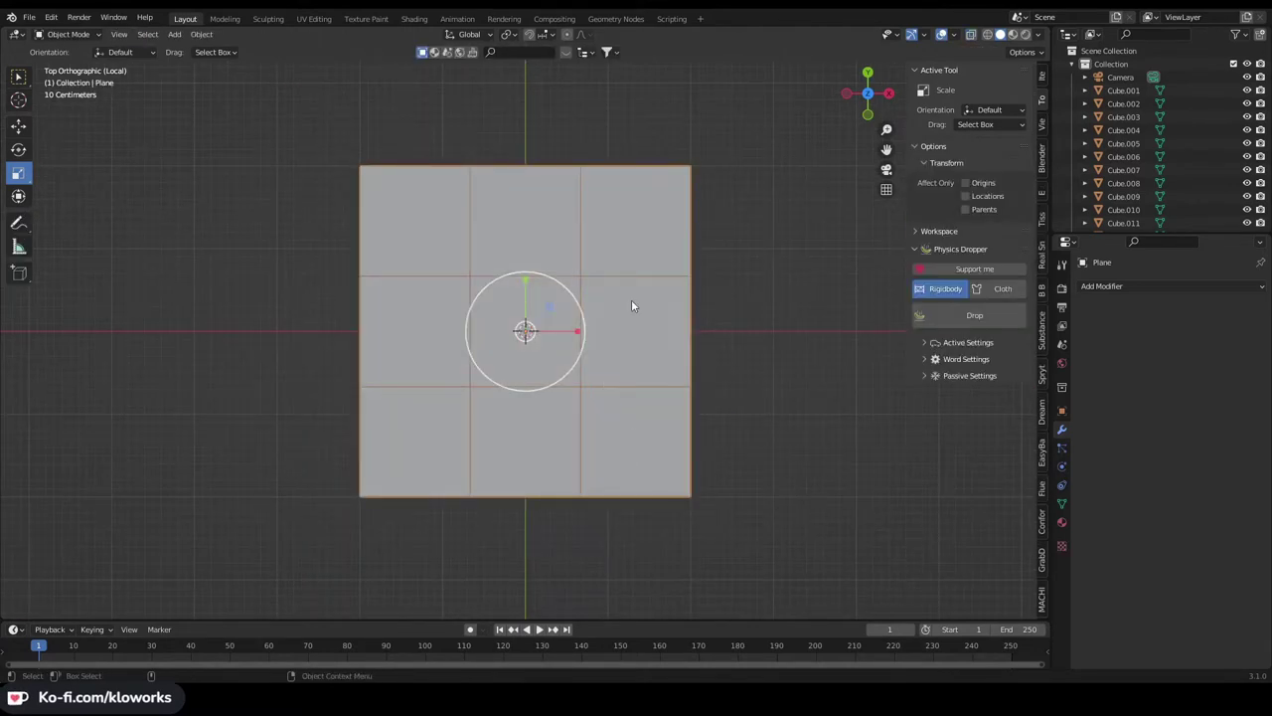
left_click(986, 35)
scroll(564, 333, "up", 1)
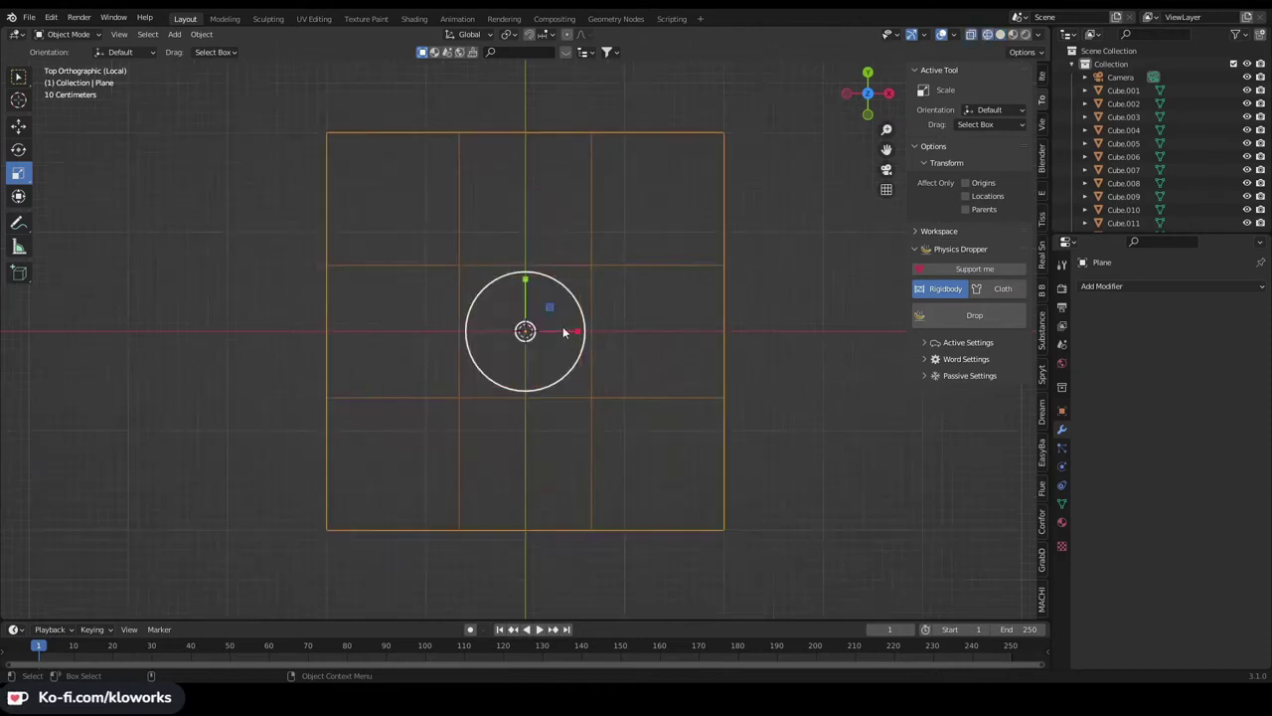
Scale the plane by 1.5, apply the scale, and set its origin to geometry
left_click_drag(578, 325, 490, 294)
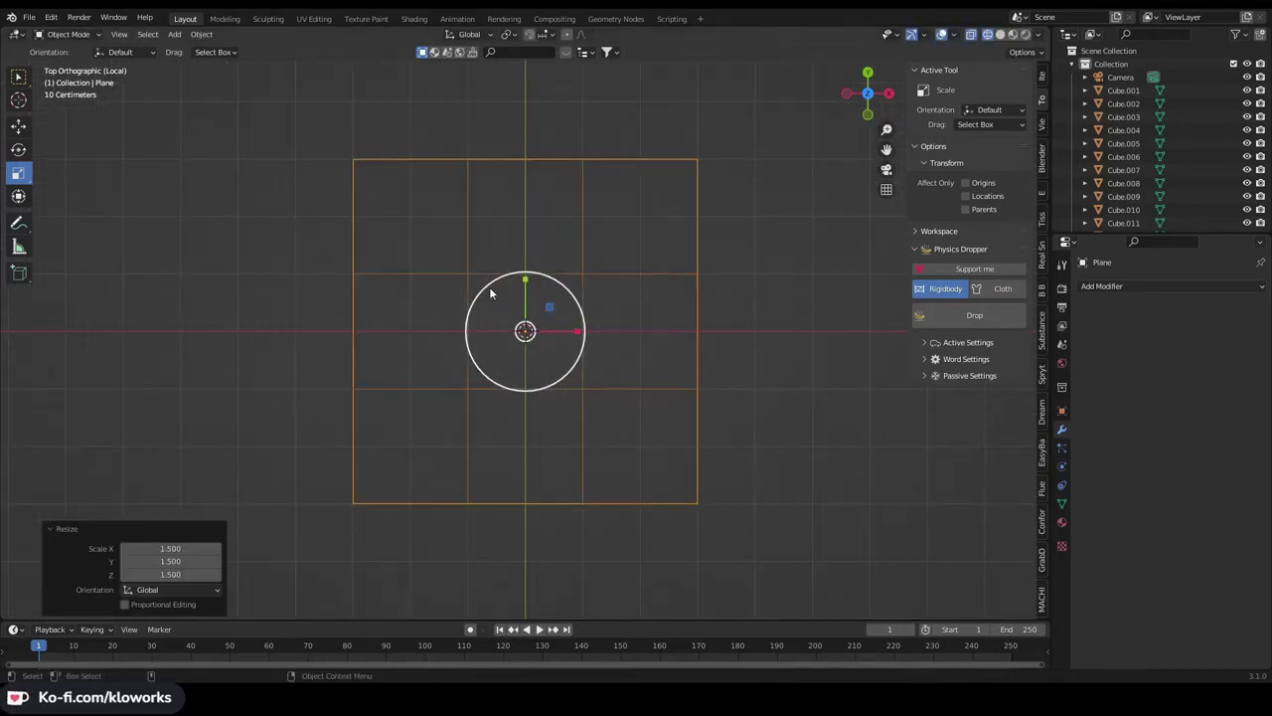
mouse_move(511, 289)
middle_mouse_down()
mouse_move(608, 324)
mouse_move(580, 401)
mouse_move(552, 388)
middle_mouse_up()
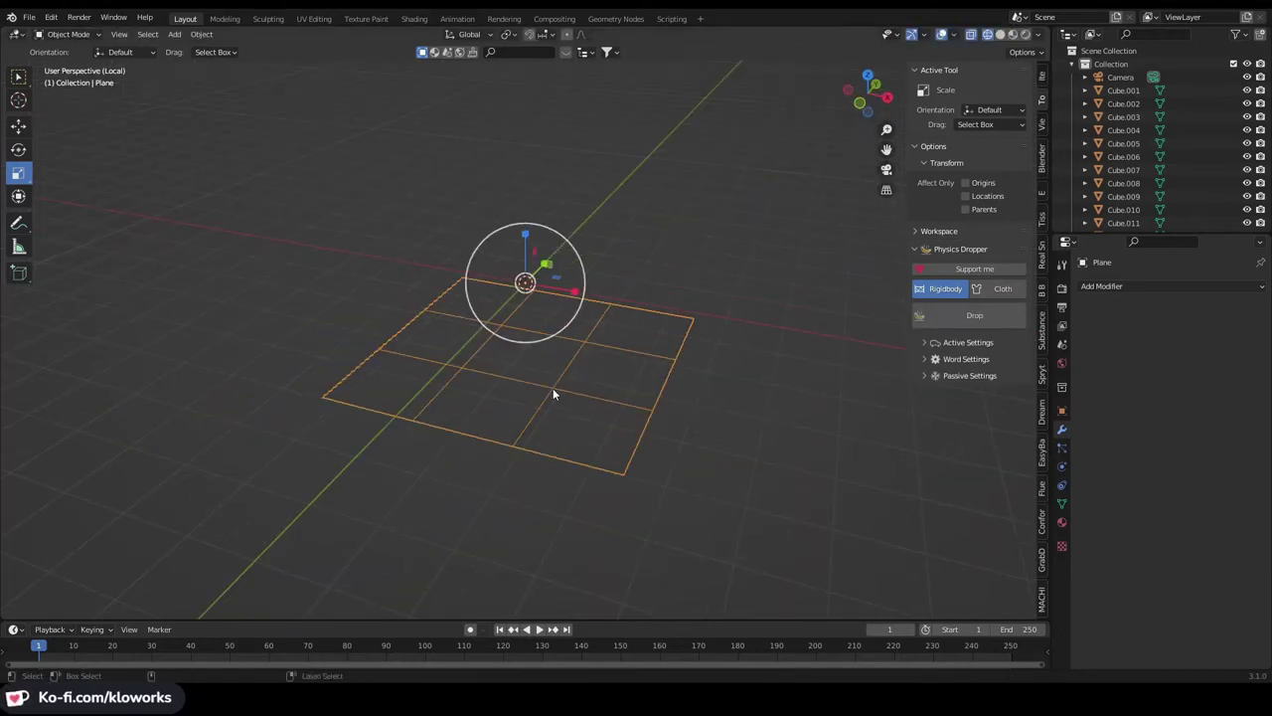
key("ctrl+a")
left_click(538, 392)
key("ctrl+shift+alt+c")
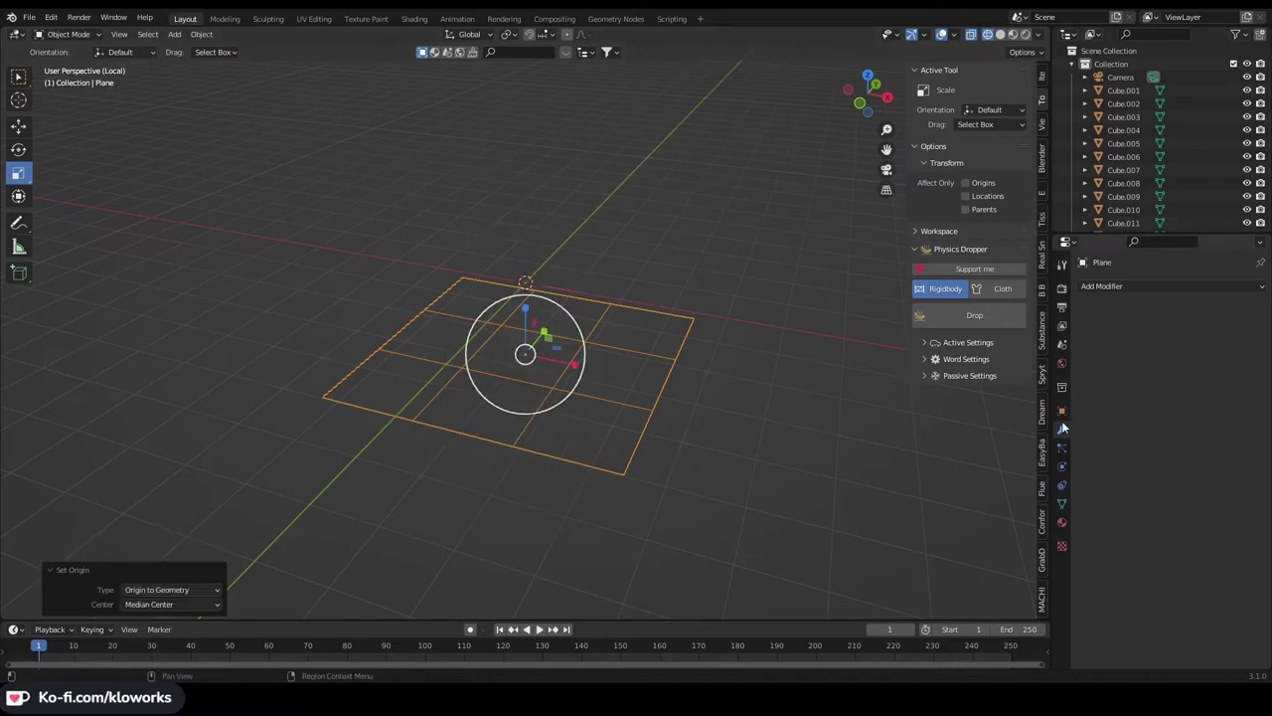
Set the plane's Instancing to Faces, exit local view, and lower it to Z −3.4748 m
left_click(1061, 410)
left_click(1106, 531)
left_click(1231, 550)
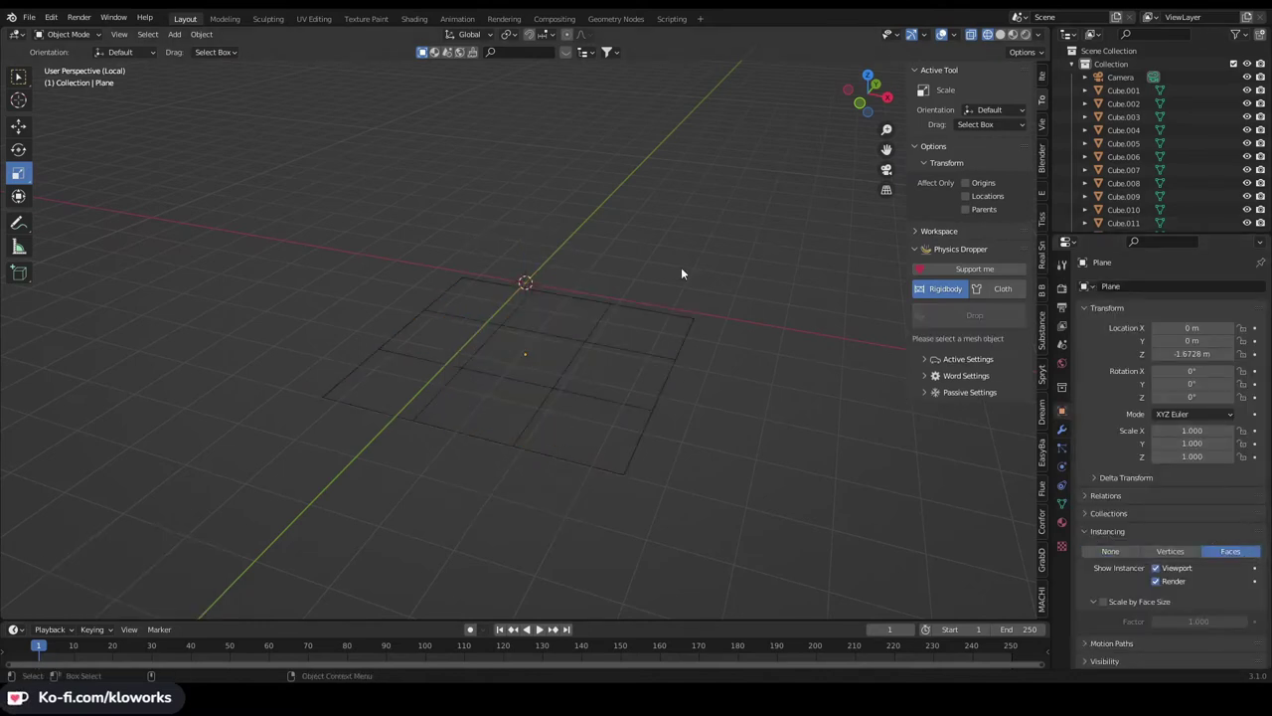
key("KP_Divide")
middle_click_drag(621, 388, 543, 324)
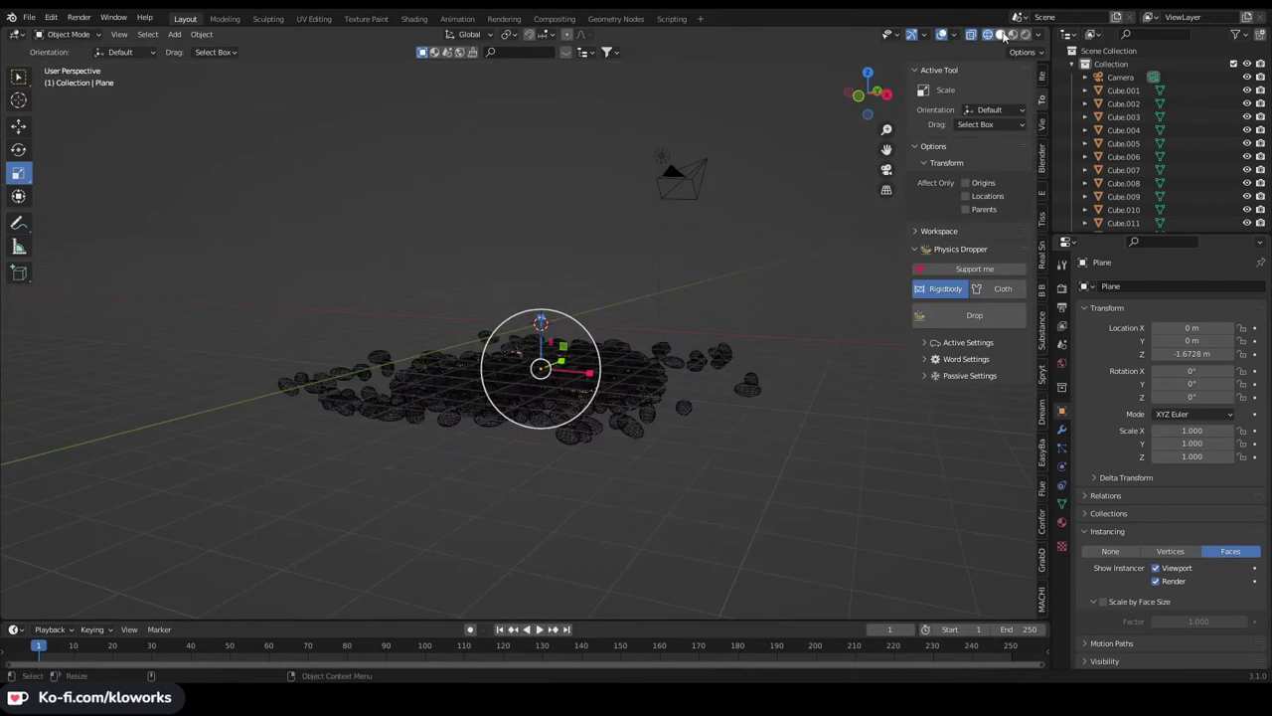
key("shift+space")
key("g")
left_click_drag(544, 324, 541, 428)
Box-select the scattered cubes and raise them along Z well above the plane
left_click_drag(232, 327, 812, 429)
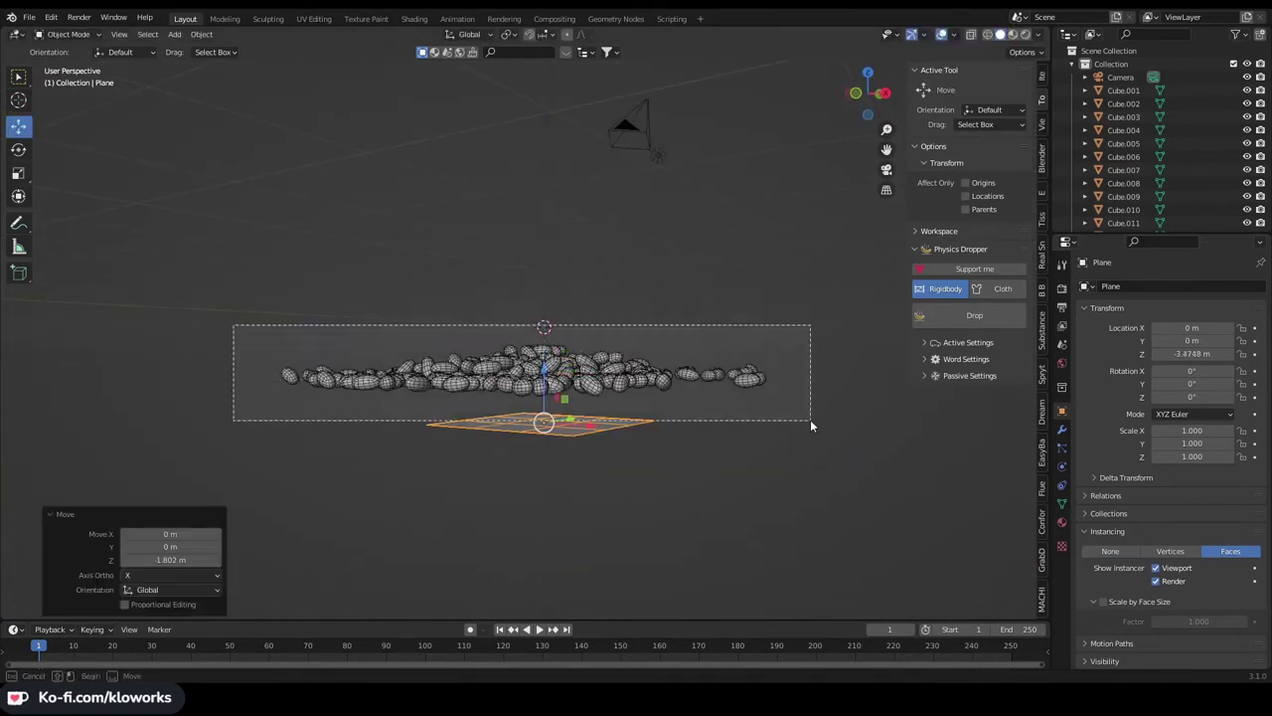
middle_click_drag(812, 429, 597, 298)
left_click_drag(540, 328, 537, 239)
left_click(536, 239)
In top orthographic view, box-select and delete the stray cubes above the main pile
middle_click_drag(564, 432, 635, 490)
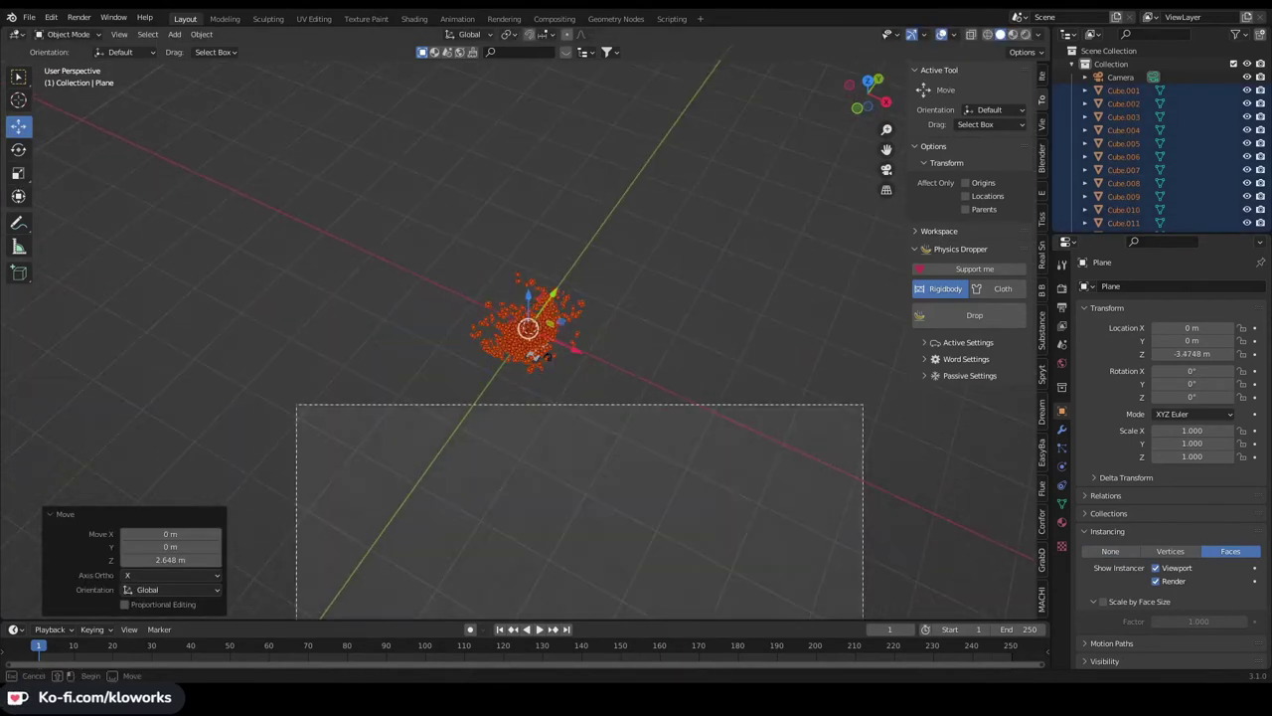
left_click(634, 490)
scroll(530, 420, "up", 2)
middle_click_drag(529, 420, 578, 341)
left_click_drag(358, 278, 706, 335)
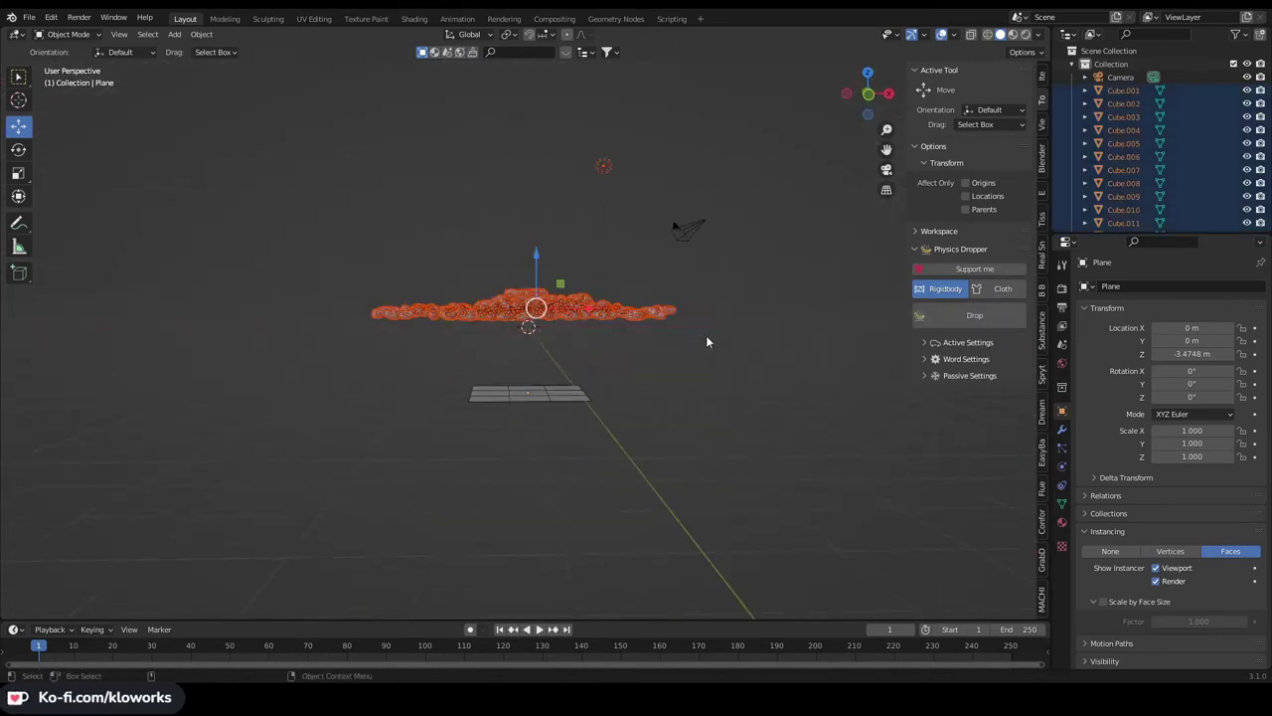
key("KP_7")
scroll(642, 392, "down", 2)
mouse_move(361, 121)
left_mouse_down()
mouse_move(753, 277)
mouse_move(720, 274)
left_mouse_up()
key("Delete")
Delete the remaining stray cubes at the left, right and bottom of the pile
left_click_drag(270, 199, 424, 465)
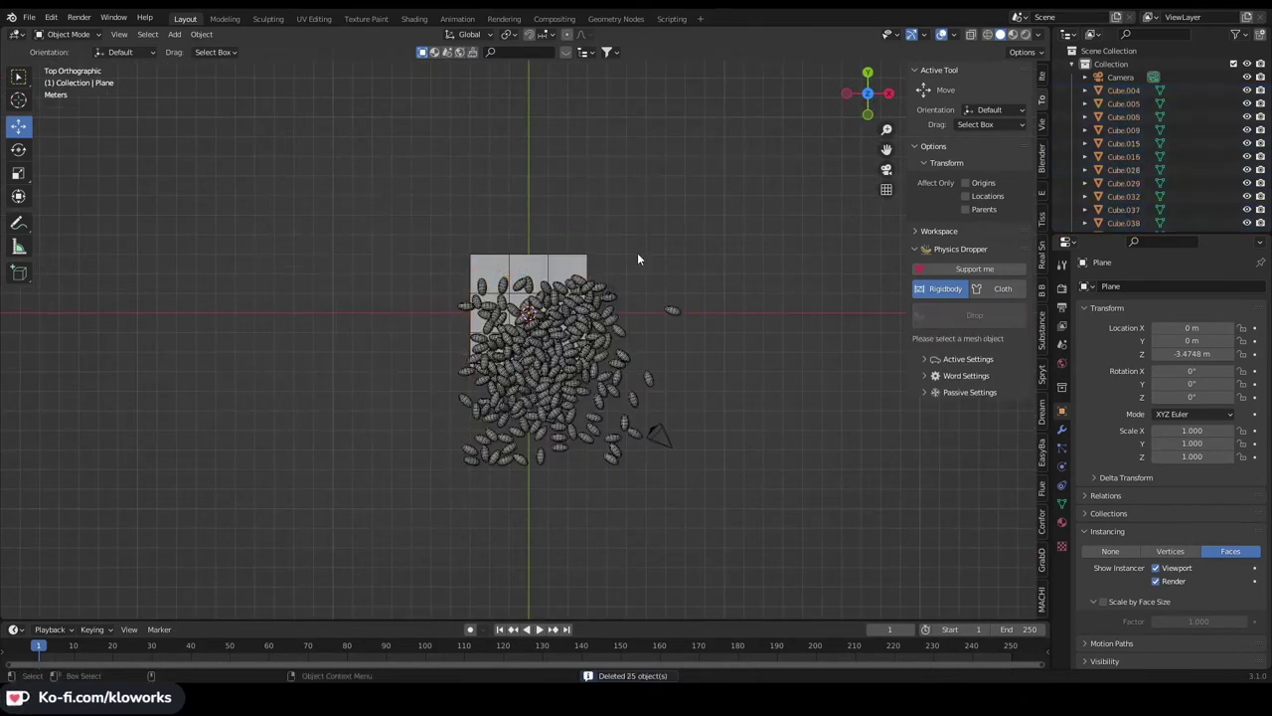
left_click_drag(637, 258, 686, 457)
key("Delete")
left_click_drag(432, 418, 617, 513)
key("Delete")
Select the remaining pile and check the compact cluster in perspective
scroll(596, 398, "up", 2)
left_click_drag(368, 198, 714, 528)
mouse_move(620, 209)
middle_mouse_down()
mouse_move(640, 327)
mouse_move(634, 283)
middle_mouse_up()
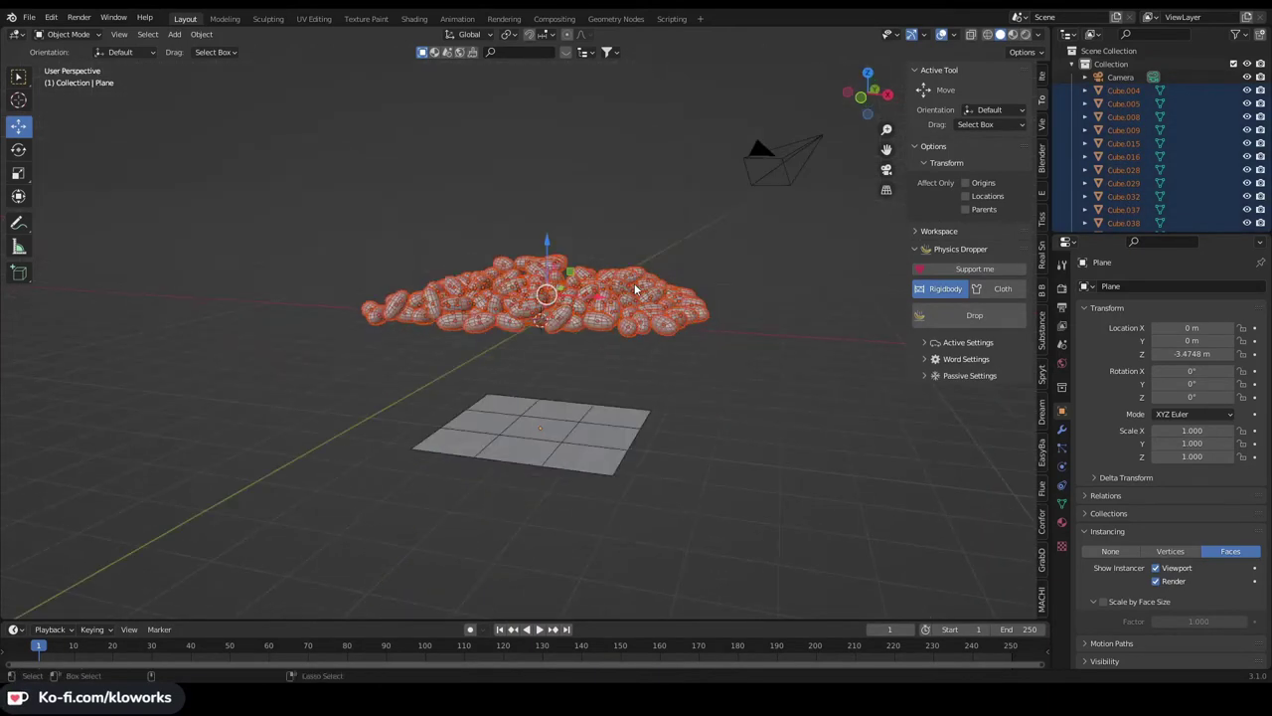
middle_click_drag(586, 610, 547, 364)
left_click(547, 364)
Select all the cubes and join them into a single object
key("a")
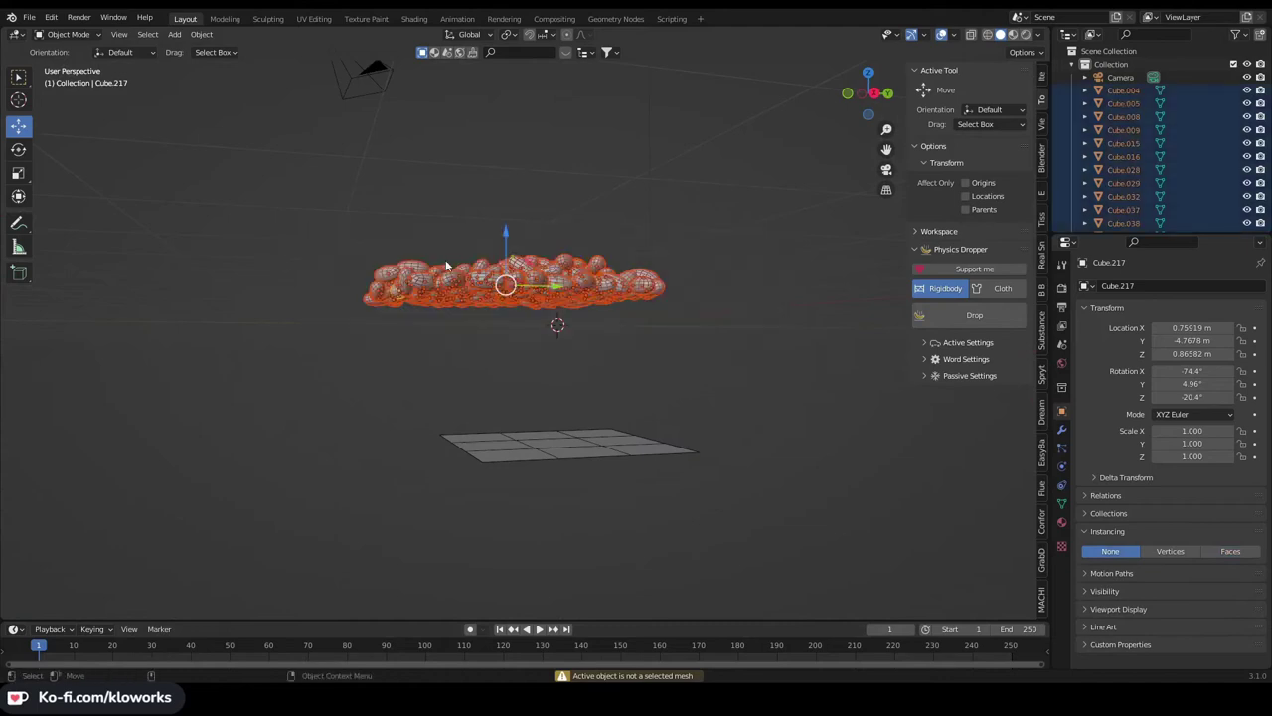
key("ctrl+Tab")
key("ctrl+j")
middle_click_drag(678, 345, 588, 390)
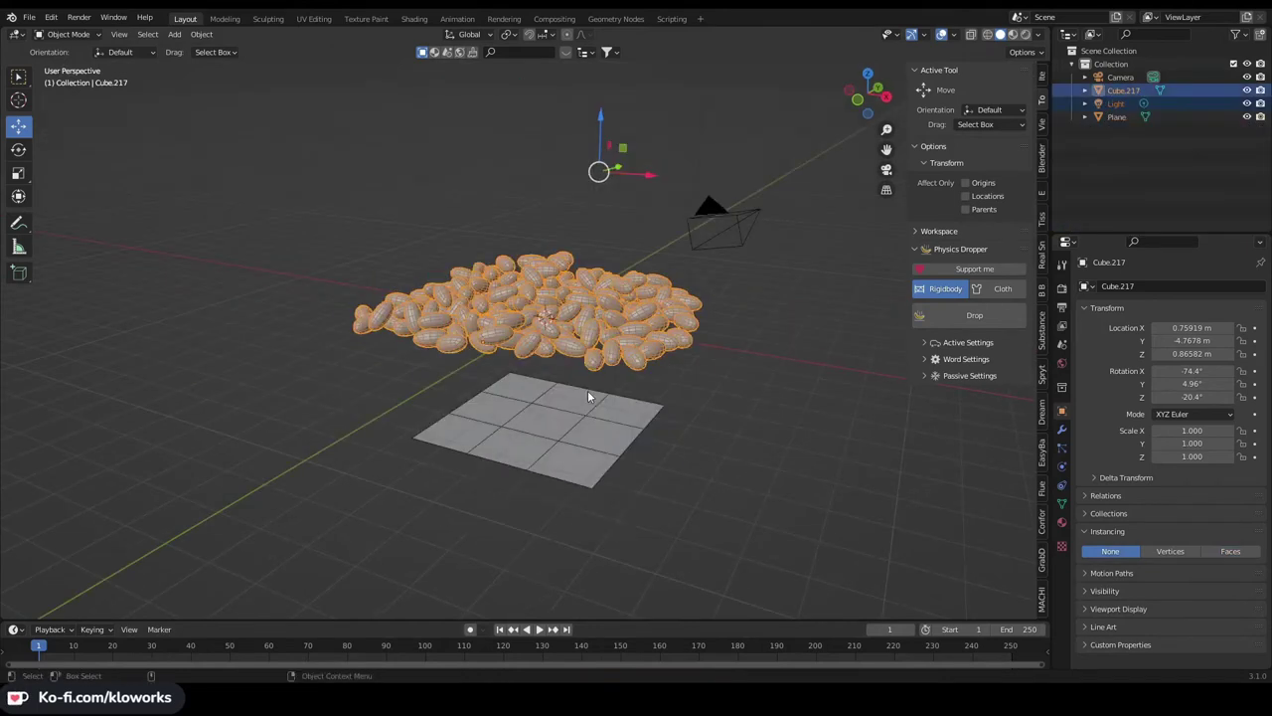
Set the merged object's origin to its geometry and scale it down to 0.457
key("ctrl+a")
left_click(538, 392)
key("KP_7")
key("s")
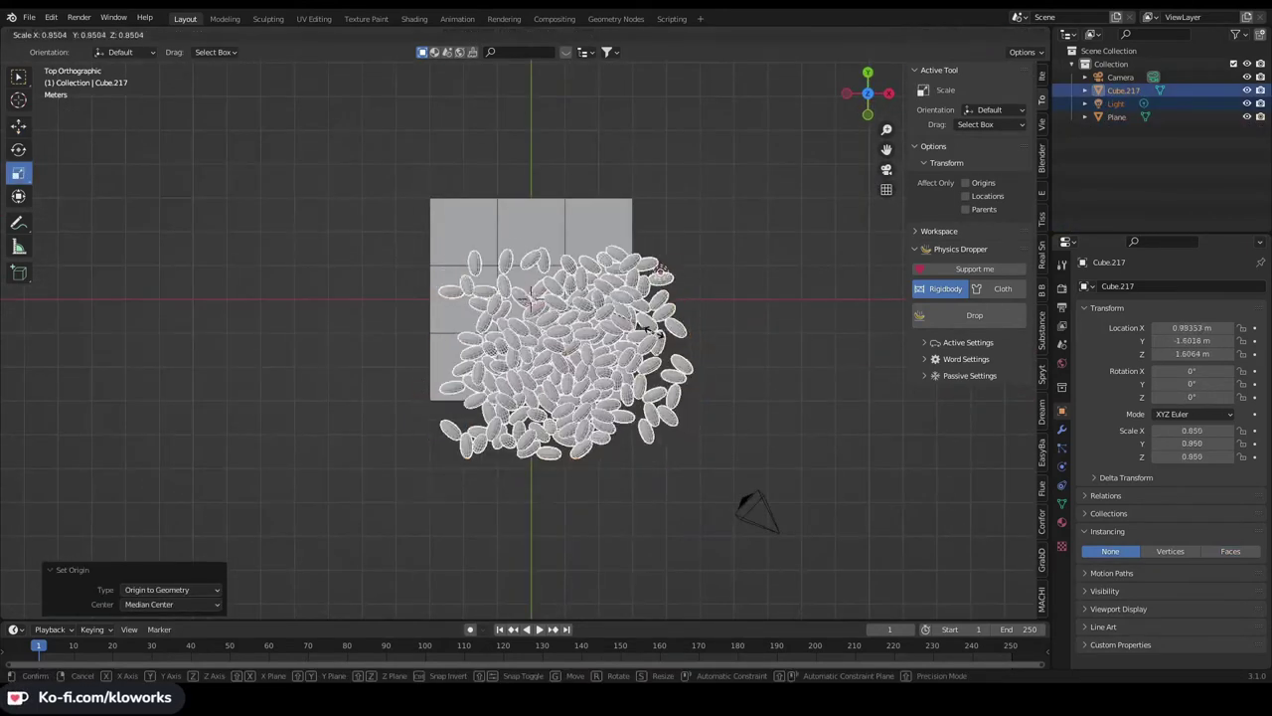
key("Return")
Move the merged pebbles over the plane and lower them along Z onto its surface
key("g")
left_click(607, 303)
middle_click_drag(607, 303, 538, 285)
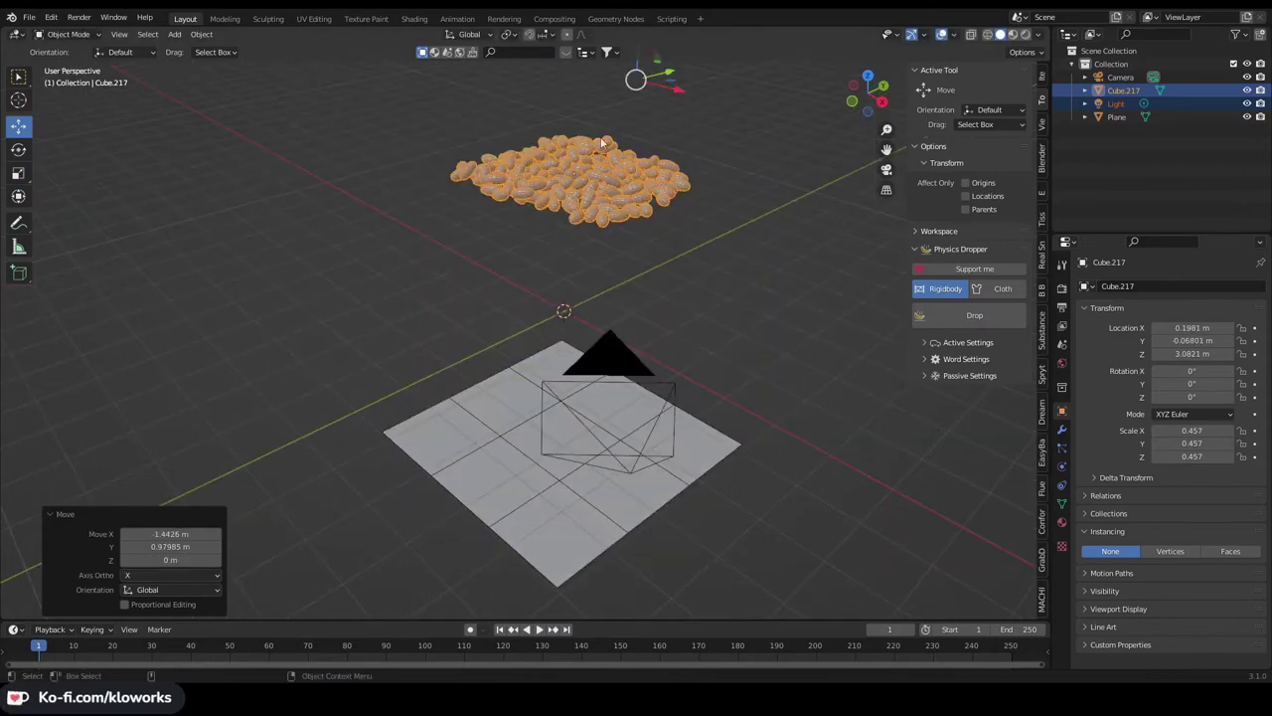
key("g")
key("z")
left_click(538, 284)
key("g")
key("z")
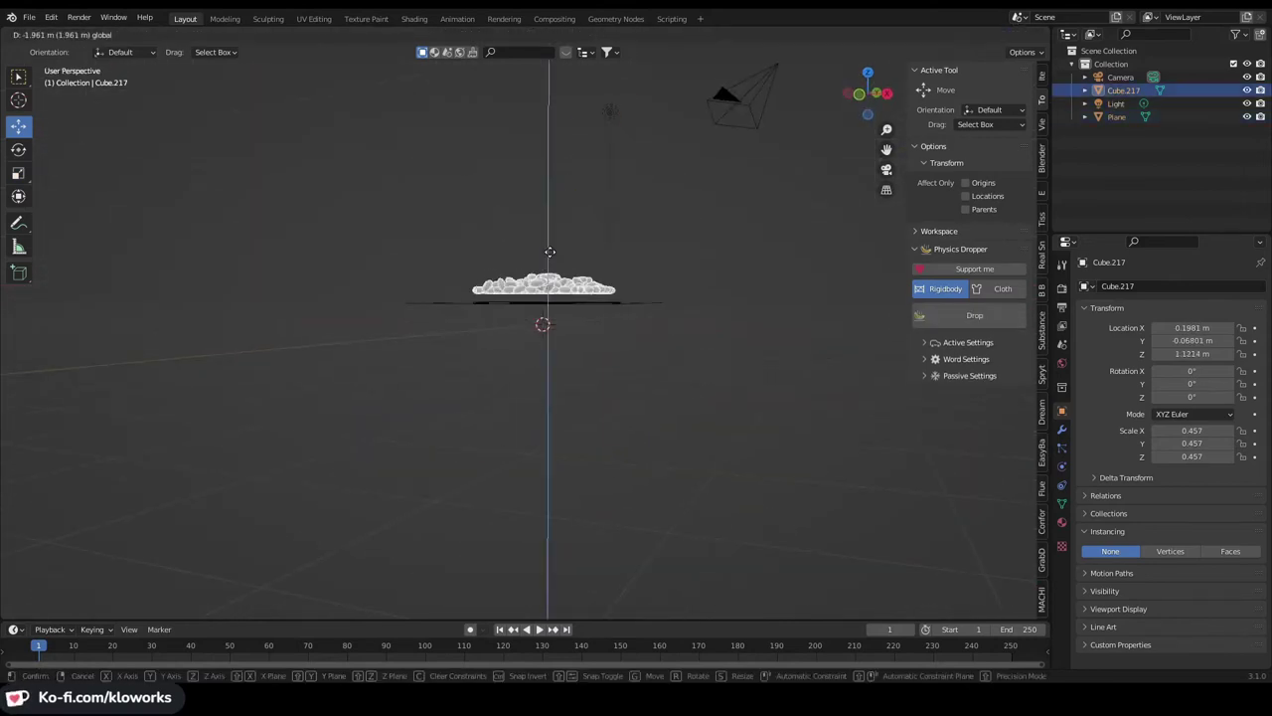
left_click(552, 328)
middle_click_drag(553, 328, 639, 349)
Apply the merged pebbles' scale
left_click(1042, 81)
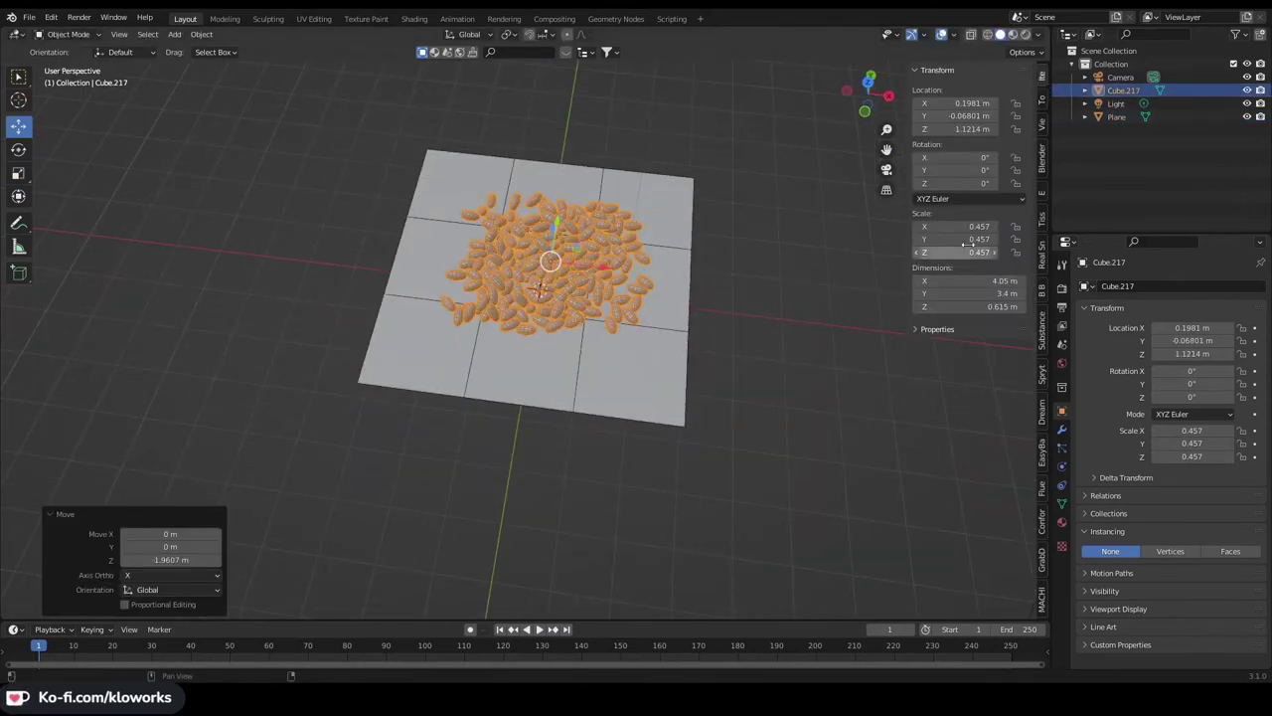
key("ctrl+a")
left_click(511, 257)
Select the pebbles and then the plane, making the plane the active object
middle_click_drag(657, 279, 667, 362)
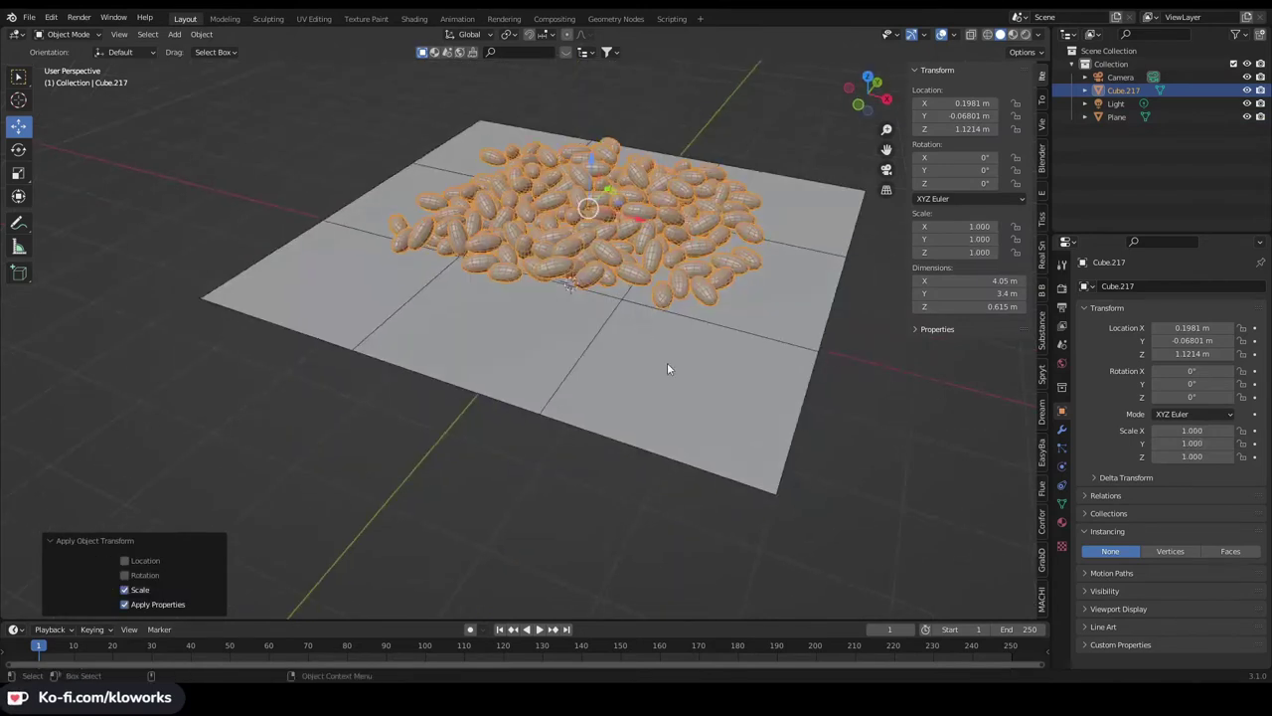
left_click(707, 371)
left_click(678, 302, "shift")
left_click(726, 385, "shift")
Parent the merged pebbles to the plane with Ctrl+P > Object
key("ctrl+p")
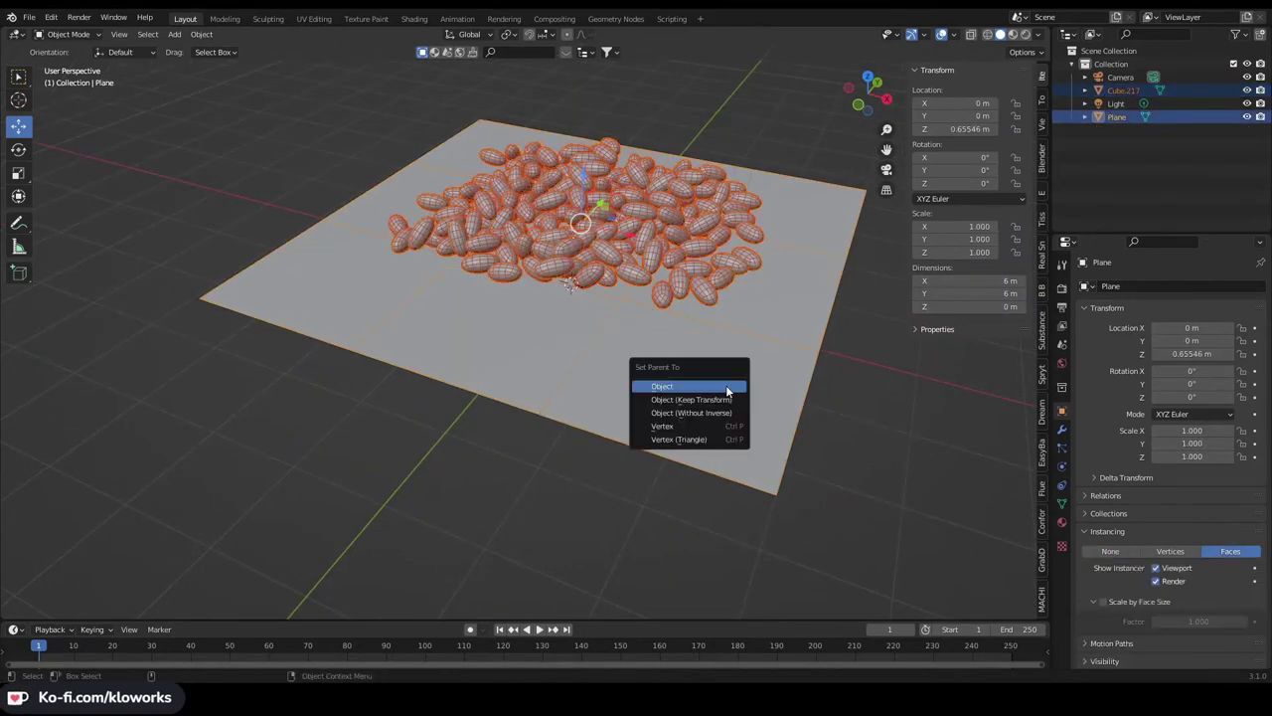
left_click(731, 386)
left_click(769, 363)
middle_click_drag(770, 363, 572, 358)
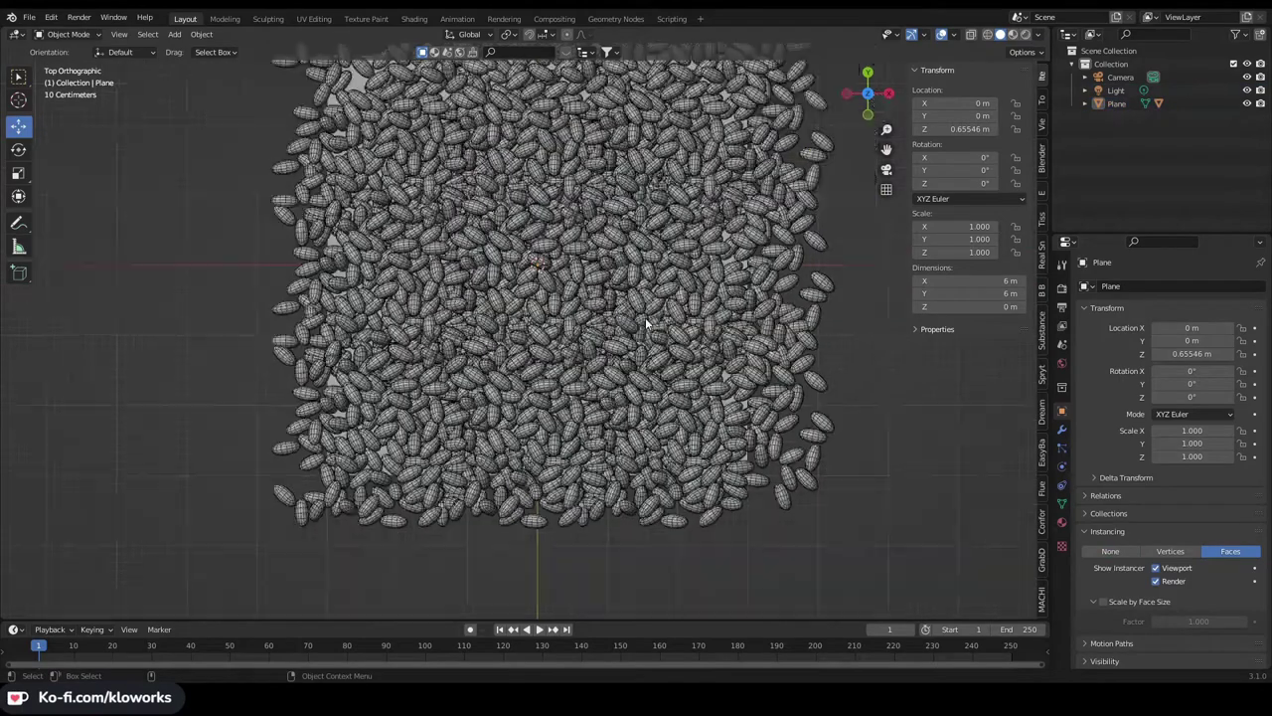
left_click(572, 358)
Check the pebbles in Local View and zoom around to inspect the tiling
middle_click_drag(600, 277, 587, 258)
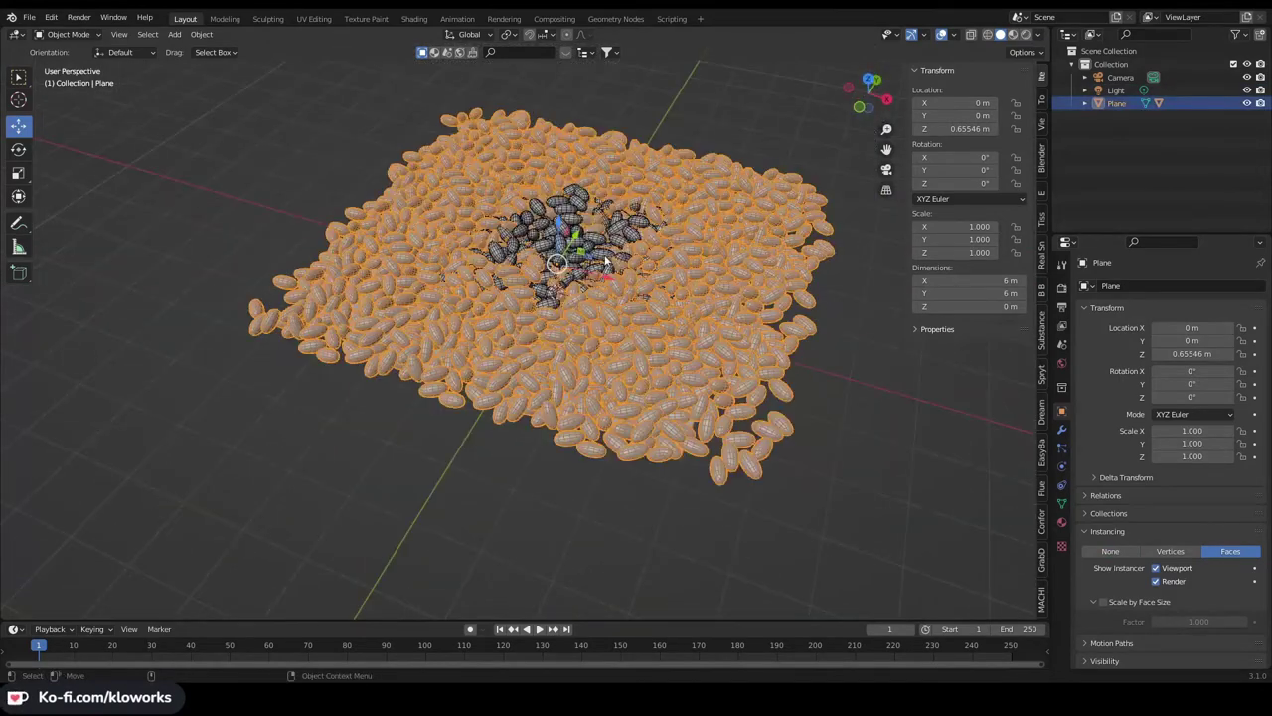
left_click(570, 286)
key("KP_Divide")
key("KP_Divide")
key("KP_7")
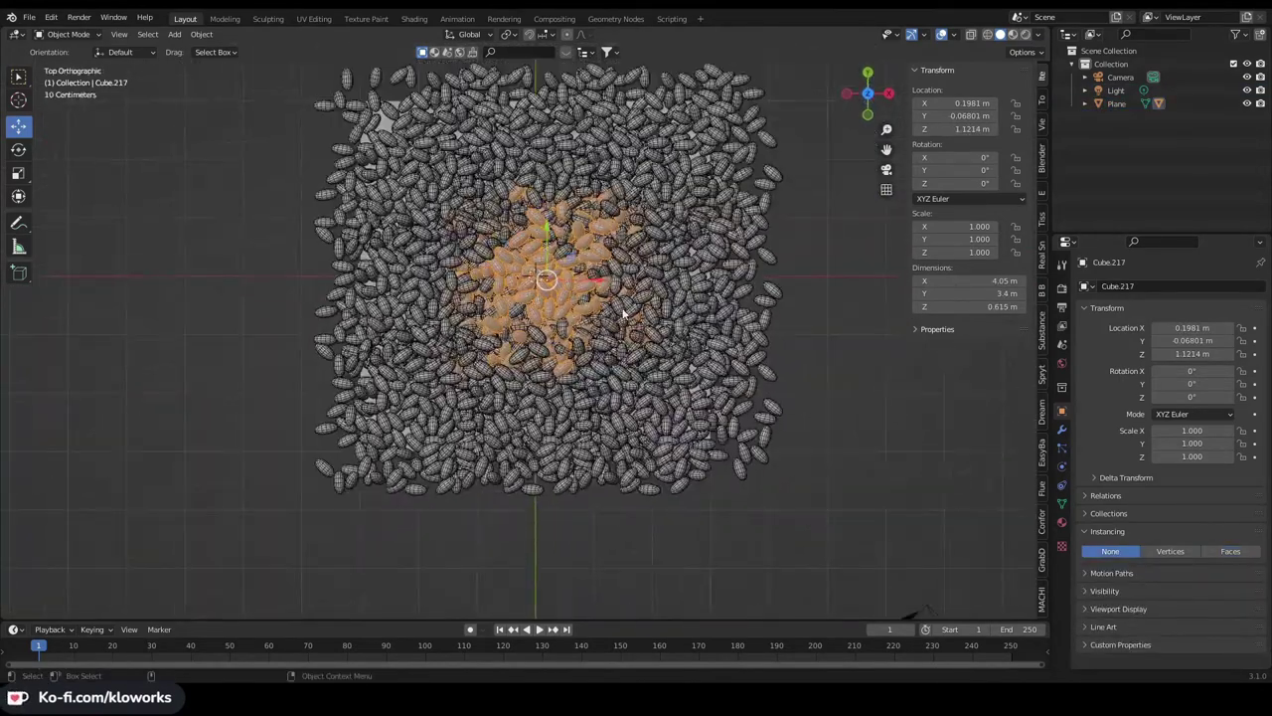
scroll(681, 325, "up", 4)
scroll(680, 318, "down", 2)
scroll(682, 366, "down", 1)
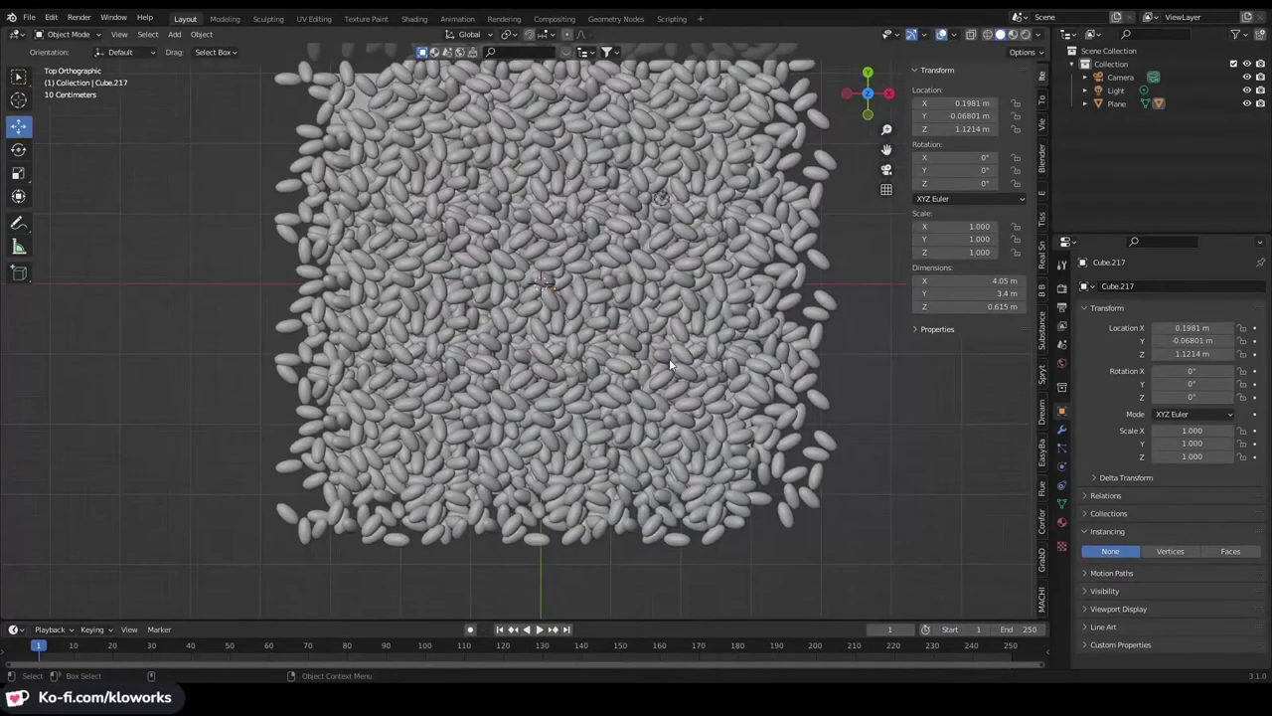
scroll(669, 358, "down", 2)
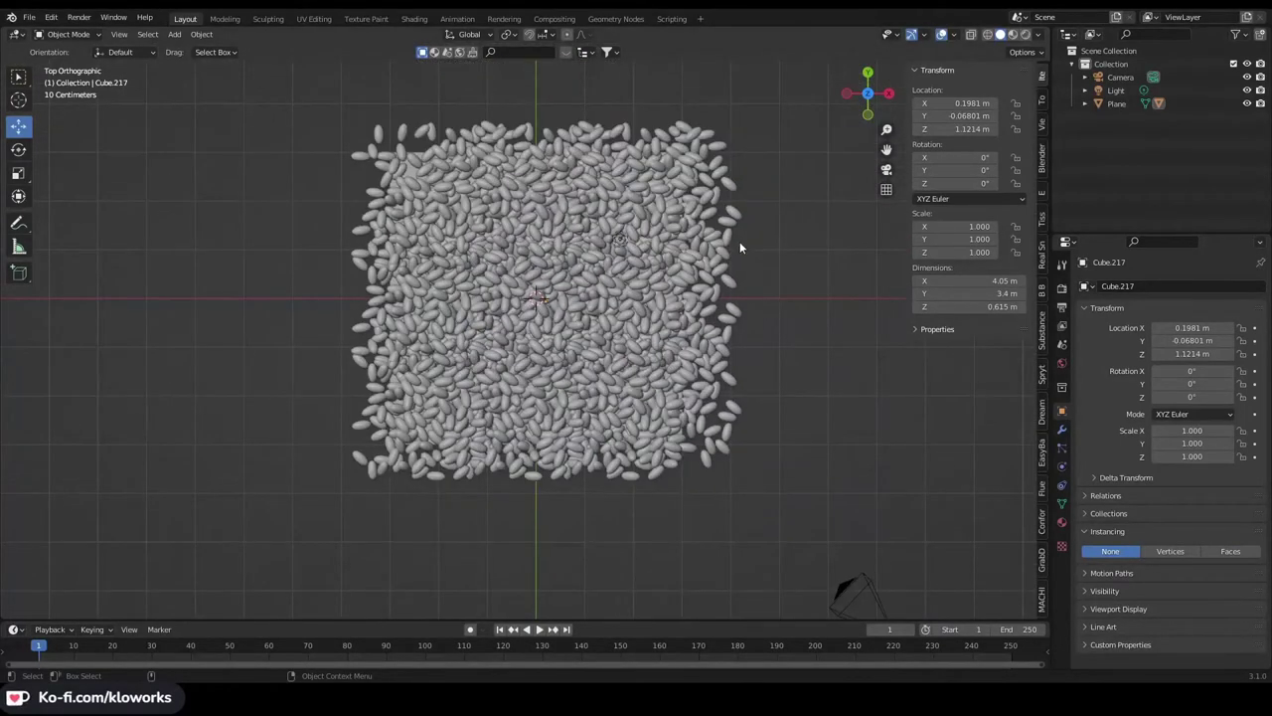
scroll(656, 283, "up", 2)
Scale the pebbles to 0.879 and rotate them 10.9°
key("s")
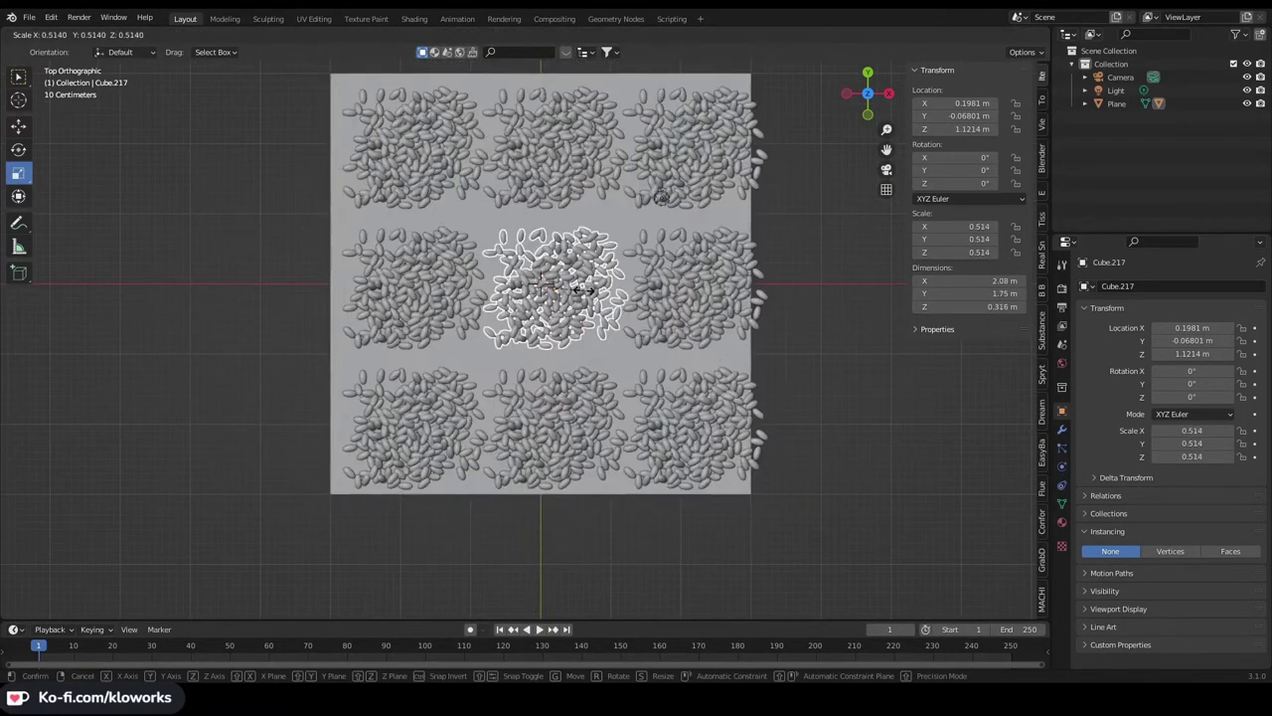
left_click(600, 305)
key("r")
left_click(603, 293)
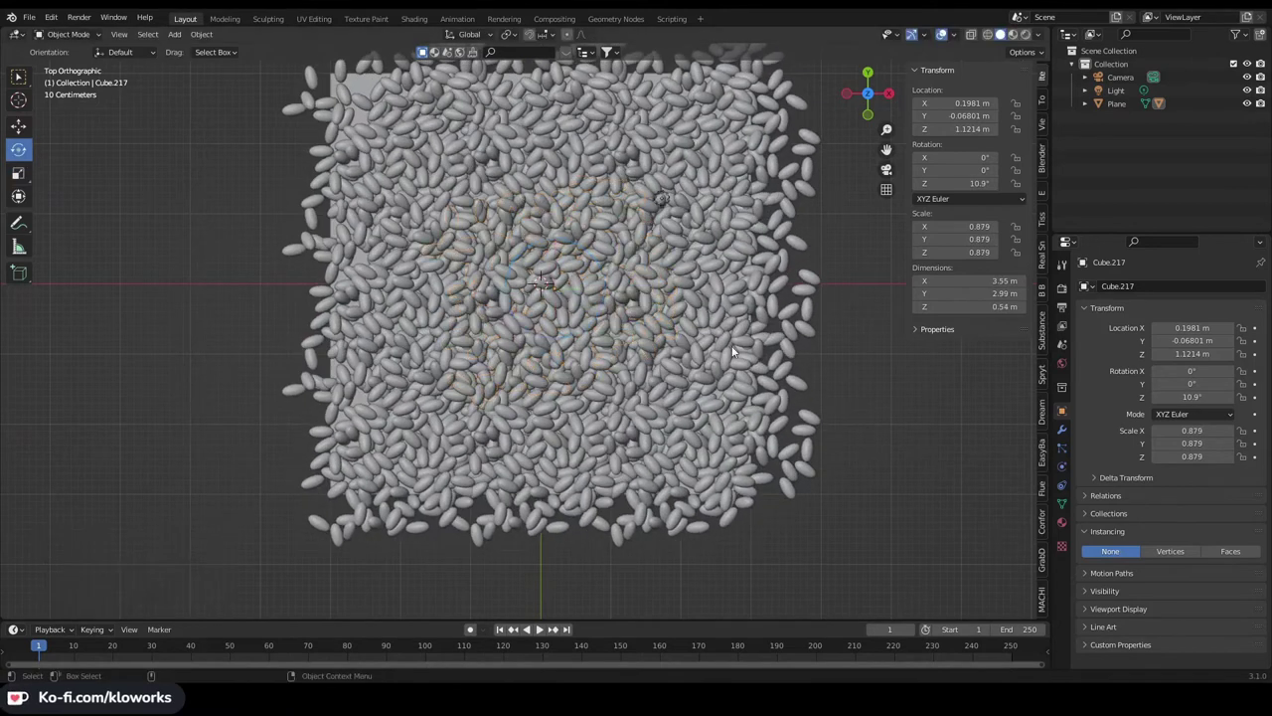
scroll(606, 288, "up", 2)
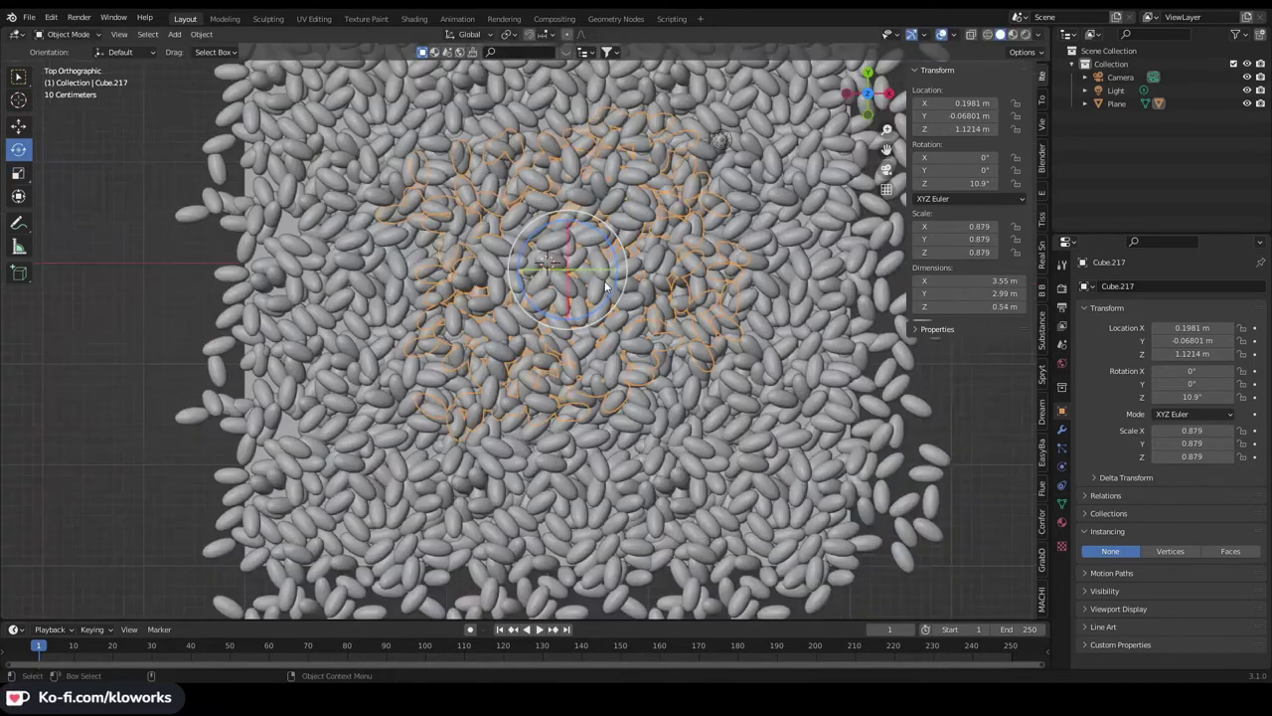
Add a Displace modifier to Cube.217 with a new images.jpg texture
left_click(1062, 431)
left_click(1165, 288)
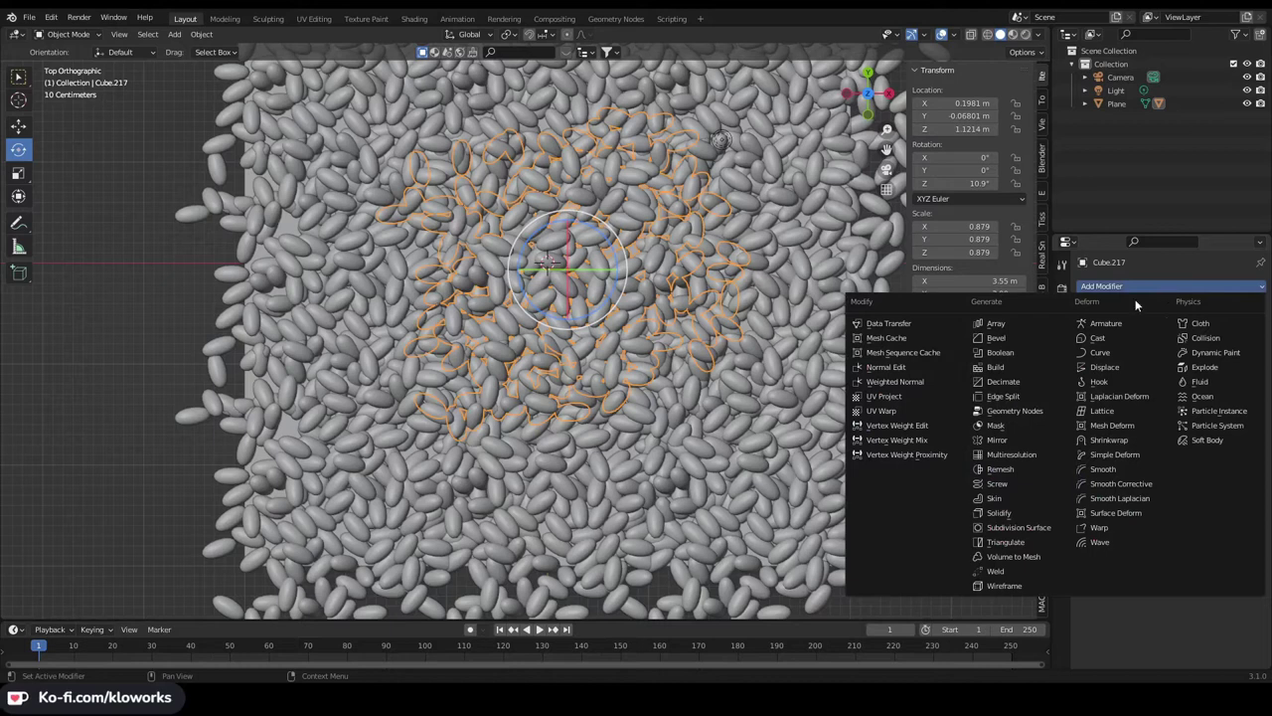
left_click(1103, 366)
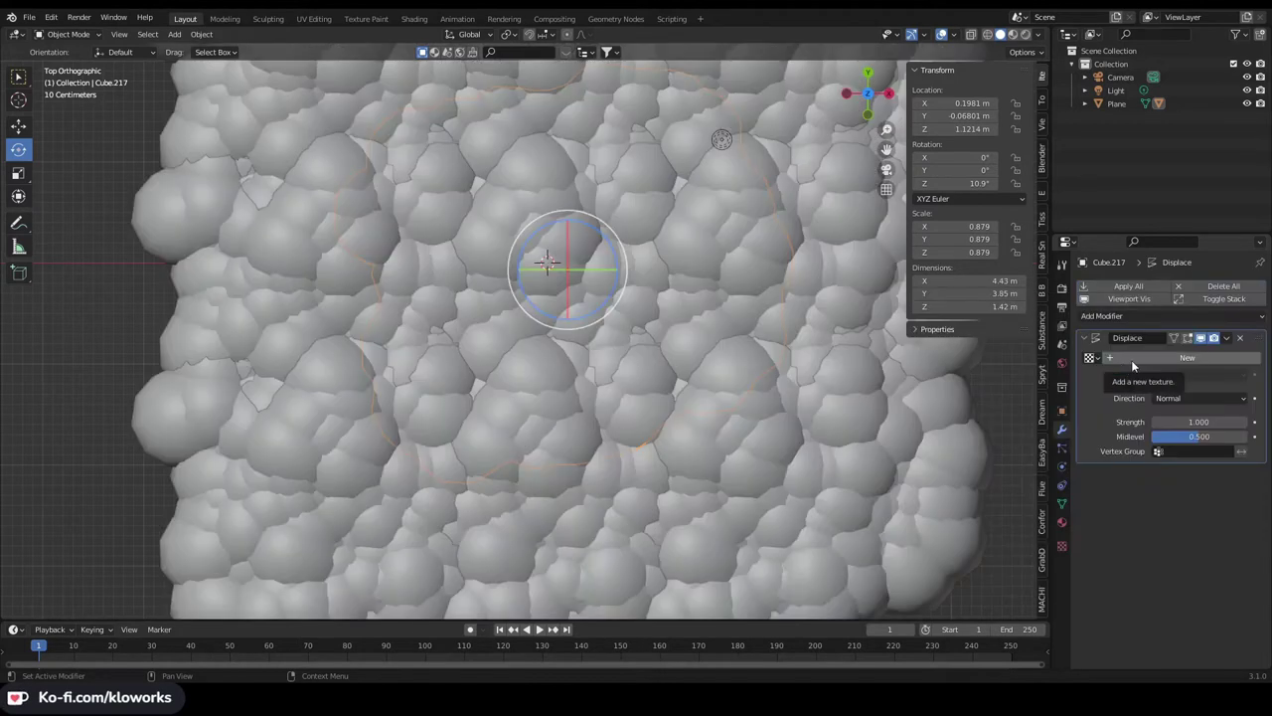
left_click(1168, 357)
left_click(1255, 358)
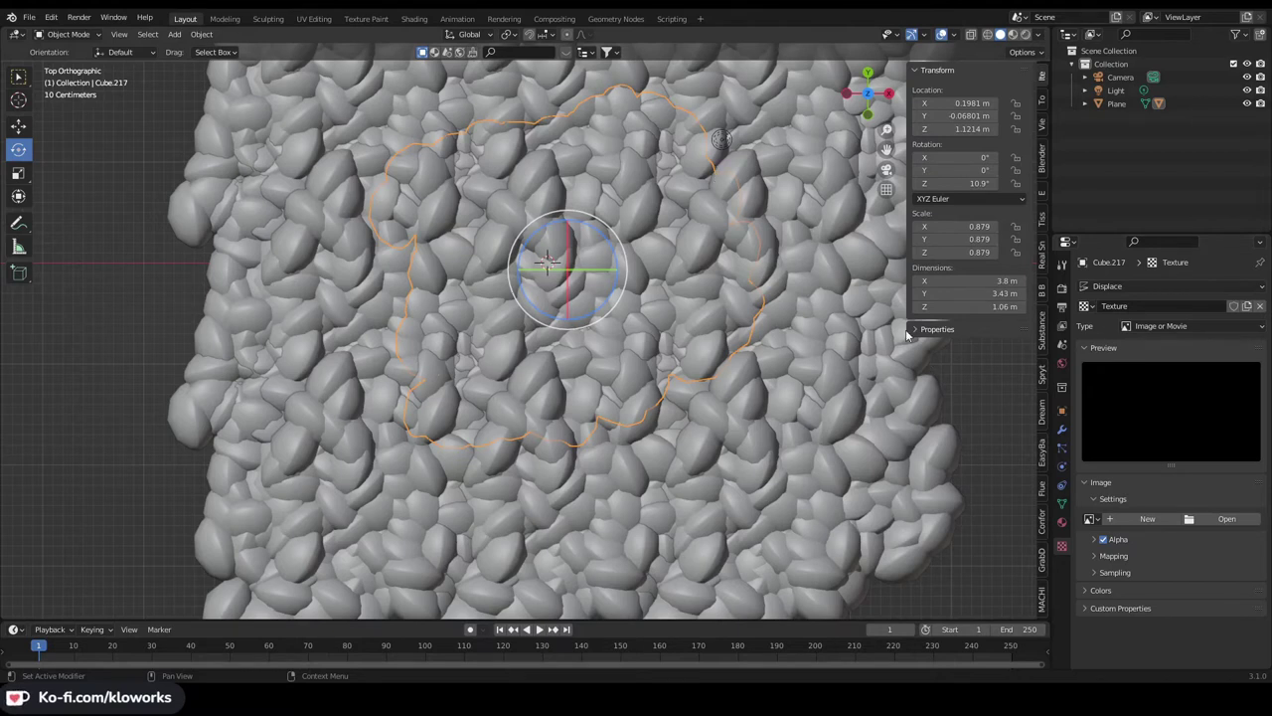
Lower the Displace strength to 0.080
scroll(1158, 444, "down", 2)
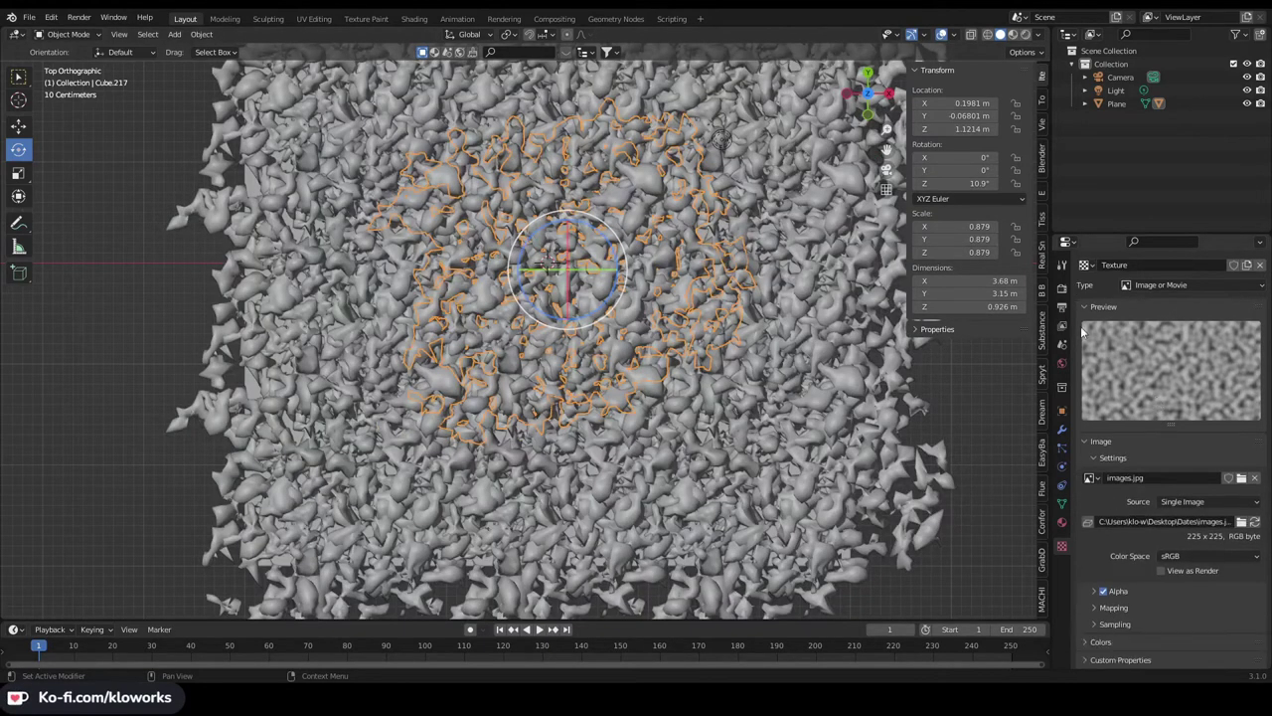
left_click(1062, 429)
left_click_drag(1199, 422, 1183, 421)
scroll(675, 338, "up", 2)
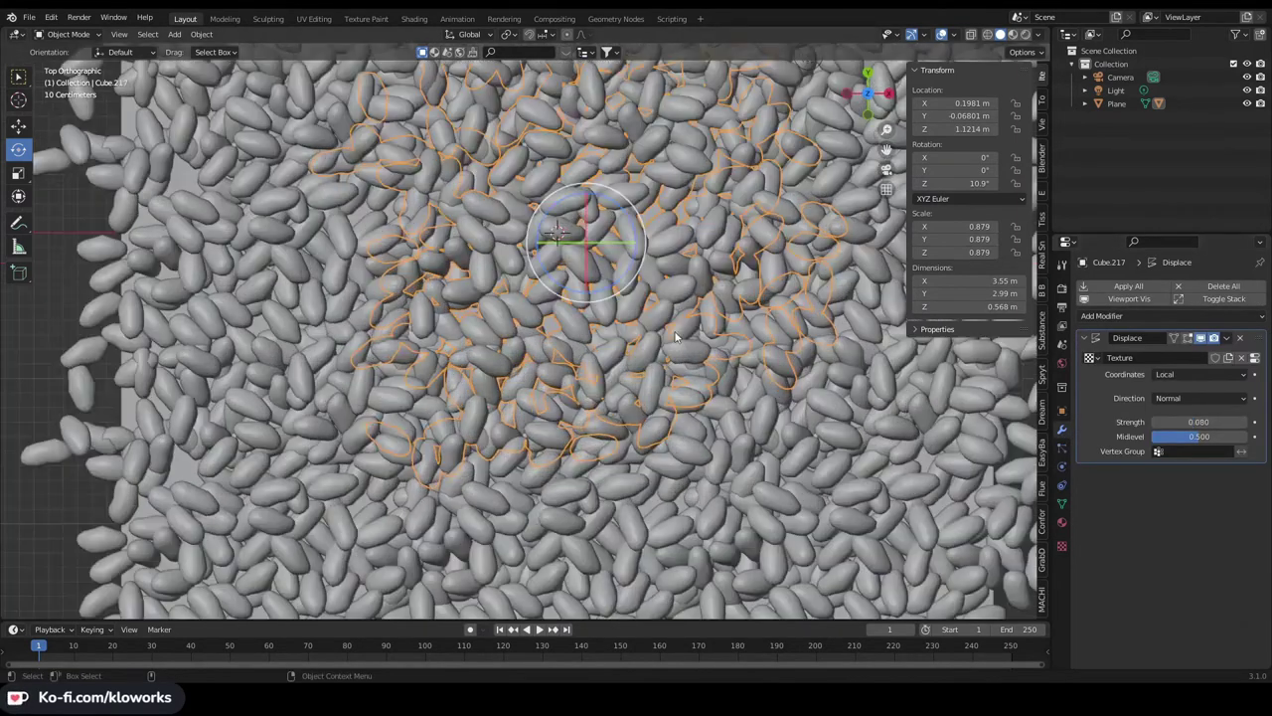
left_click(1099, 316)
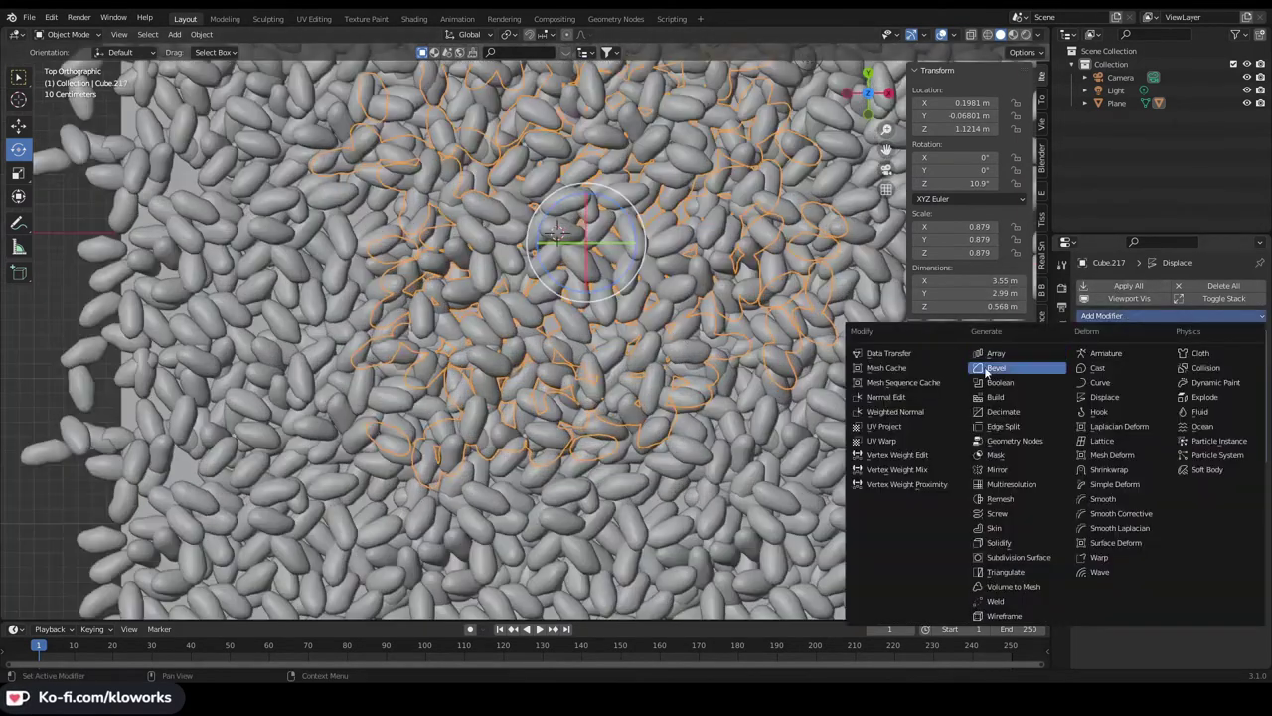
Add a Subdivision Surface modifier and raise displacement strength to 0.100
left_click(1019, 559)
scroll(951, 399, "down", 3)
scroll(627, 284, "up", 5)
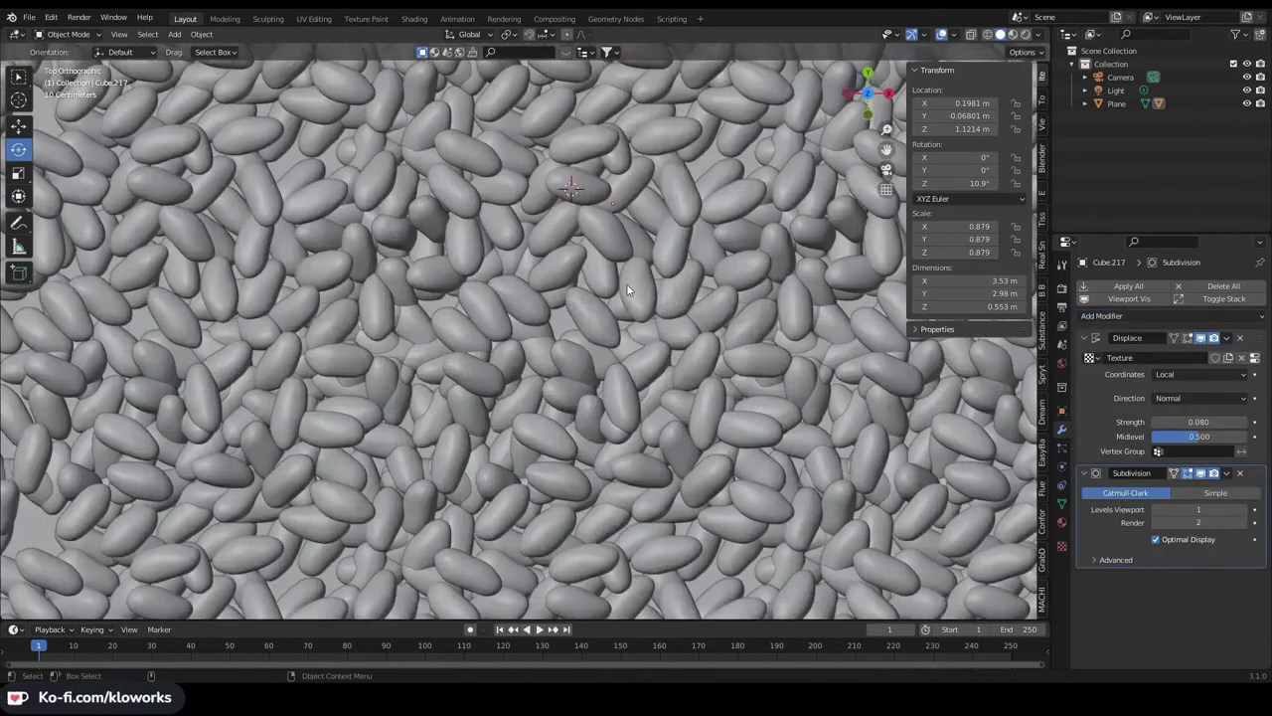
scroll(626, 284, "down", 2)
left_click_drag(1192, 437, 1192, 436)
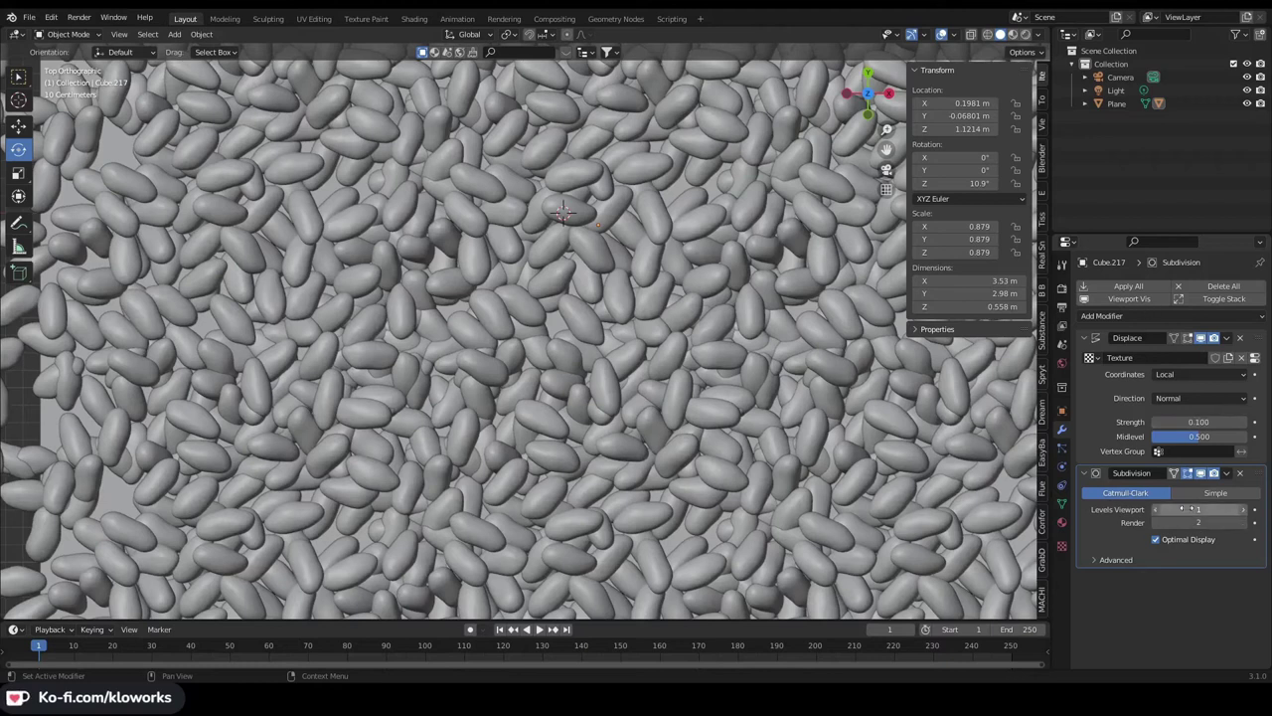
Tile the displacement texture 12 × 15 in its texture settings
left_click(1062, 545)
scroll(1165, 570, "down", 2)
scroll(1130, 592, "down", 3)
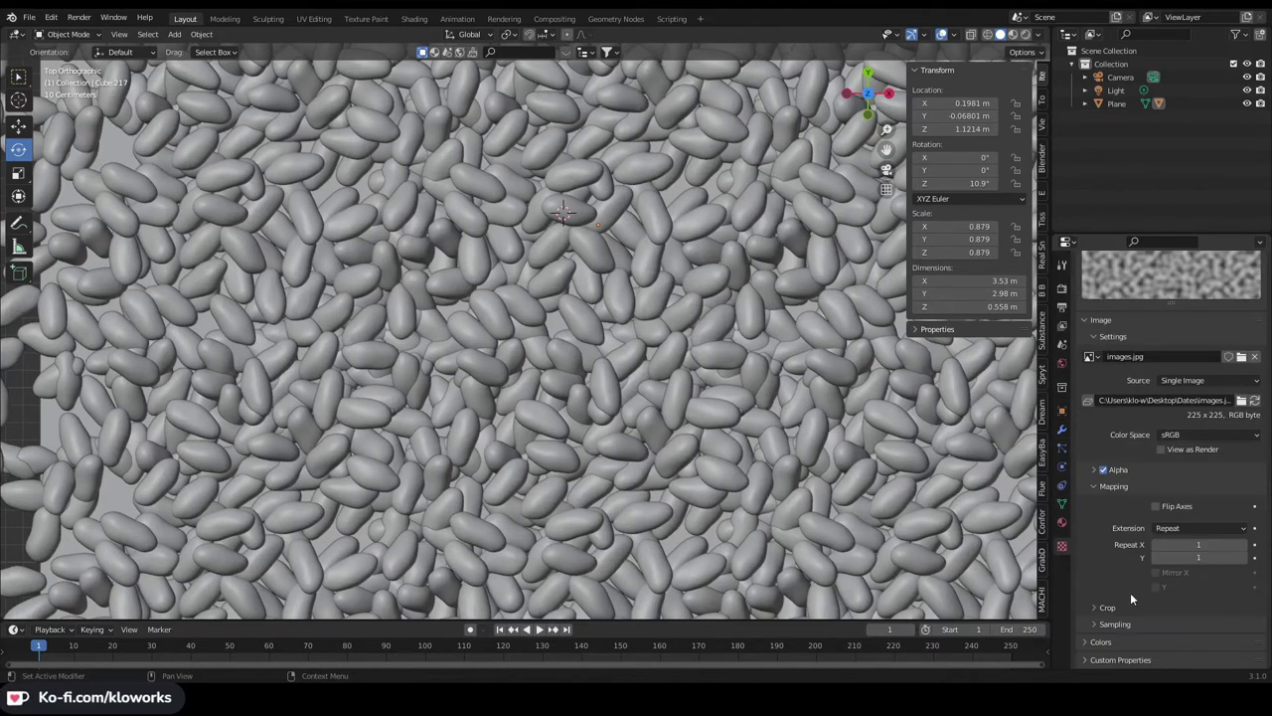
left_click_drag(1199, 545, 1233, 563)
scroll(647, 324, "down", 2)
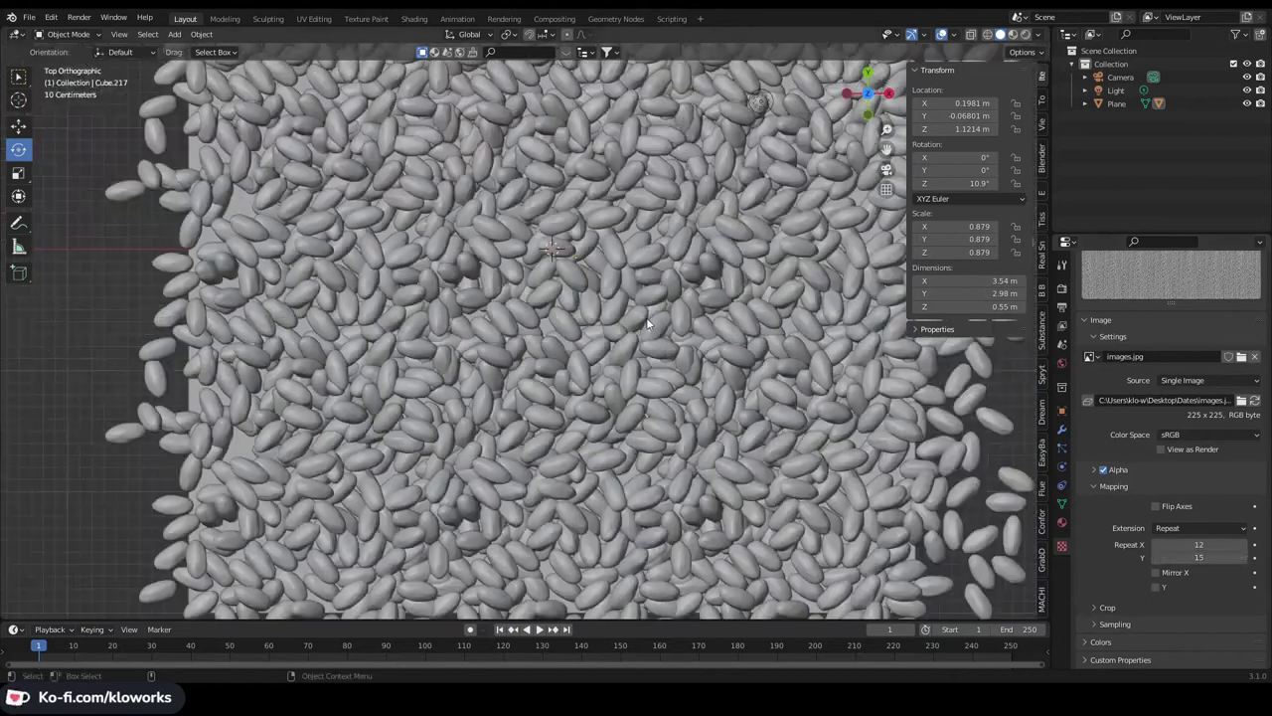
Raise displacement strength to 0.200 and select the ground plane
left_click(1061, 430)
left_click_drag(1199, 422, 1213, 422)
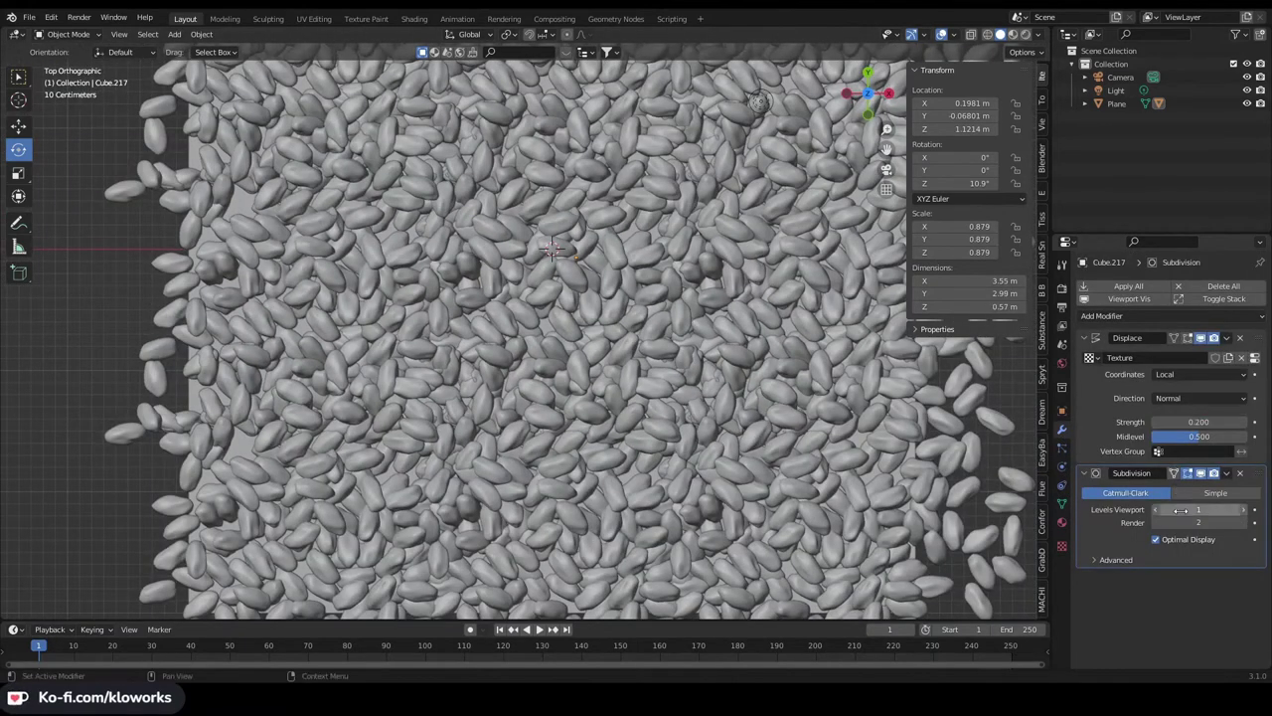
scroll(771, 377, "down", 2)
mouse_move(770, 377)
middle_mouse_down()
mouse_move(601, 302)
mouse_move(460, 99)
middle_mouse_up()
scroll(602, 302, "down", 3)
left_click(607, 298)
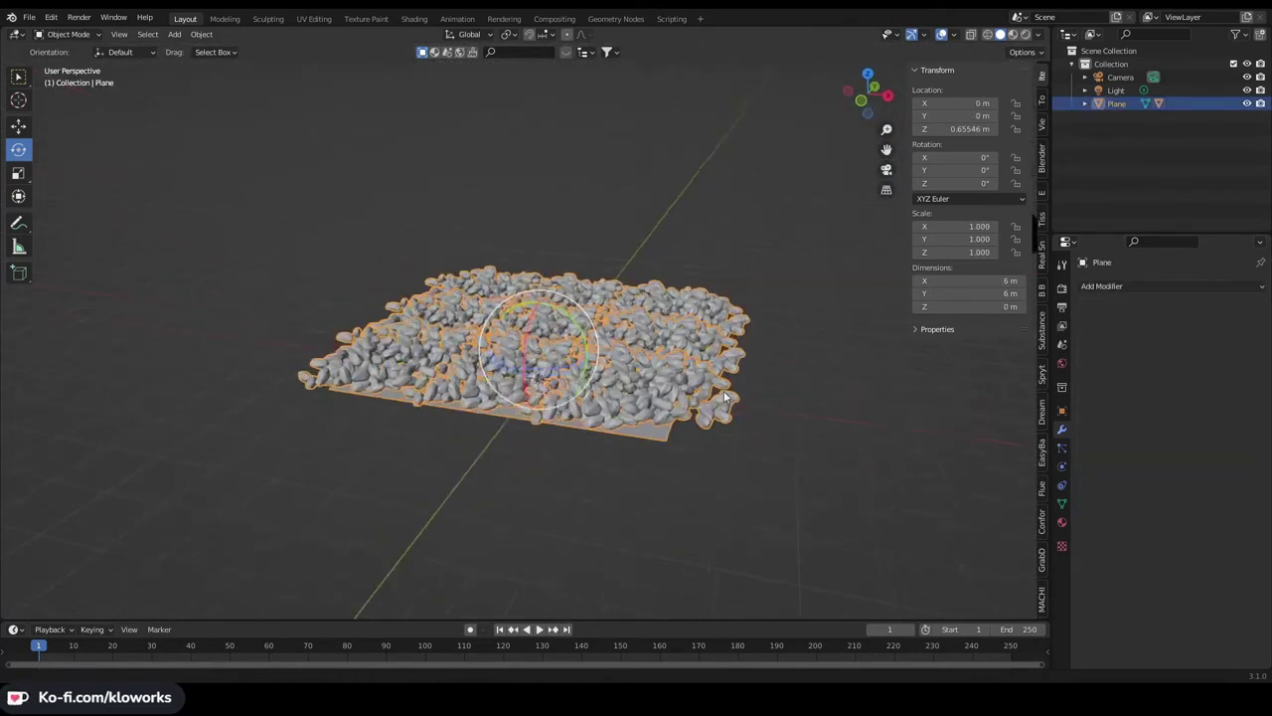
Make the pebble instances real and raise them well above the ground plane
left_click(267, 19)
left_click(184, 19)
left_click(201, 34)
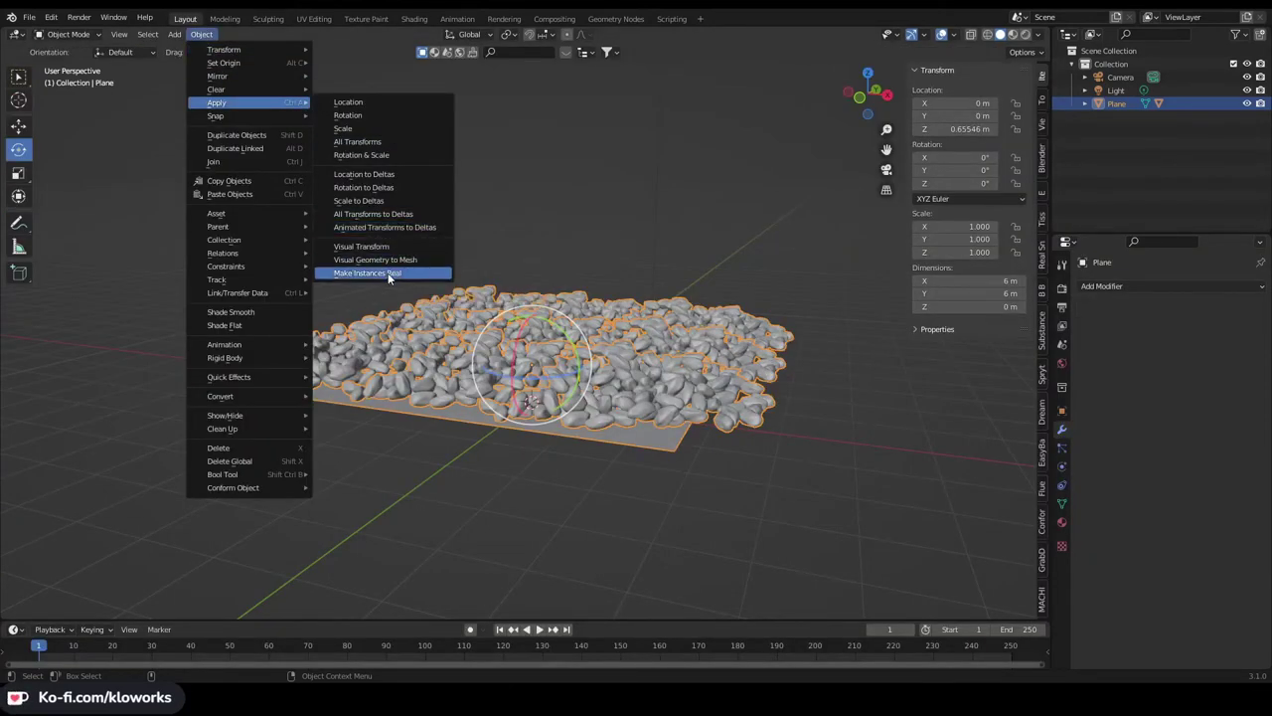
left_click(388, 272)
key("g")
key("z")
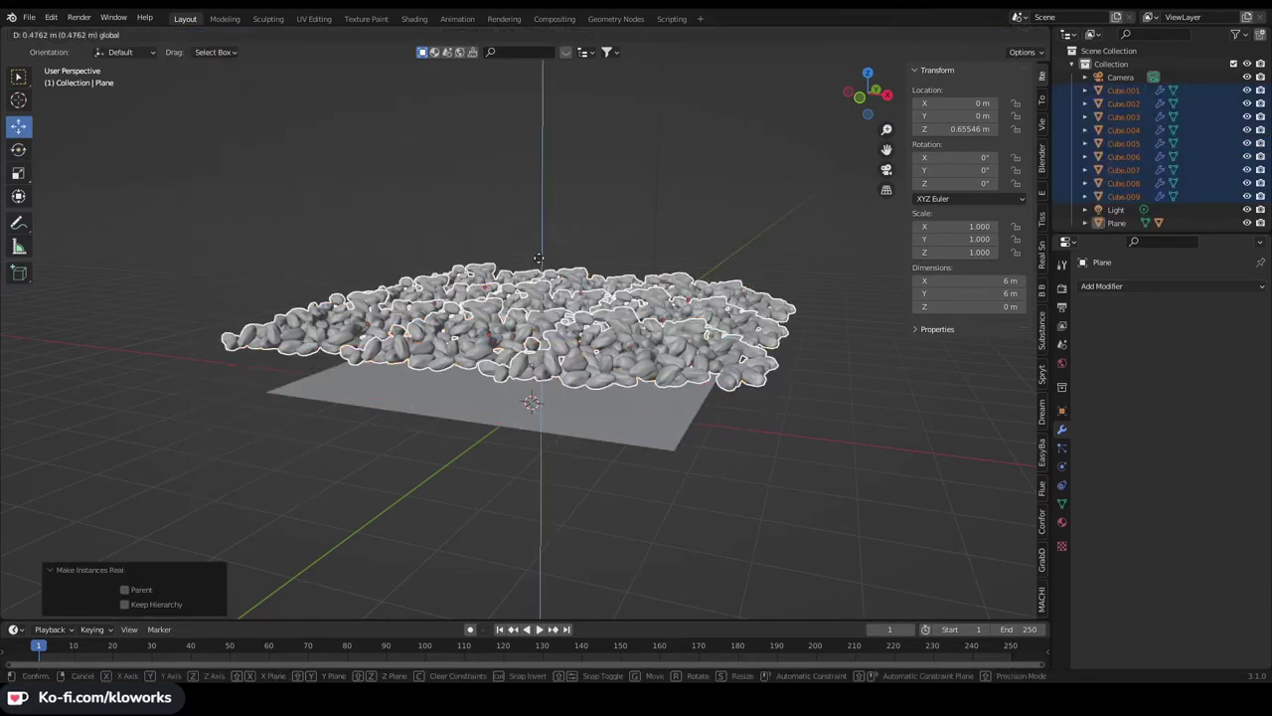
left_click(622, 224)
mouse_move(623, 224)
middle_mouse_down()
mouse_move(623, 265)
mouse_move(794, 416)
mouse_move(707, 303)
middle_mouse_up()
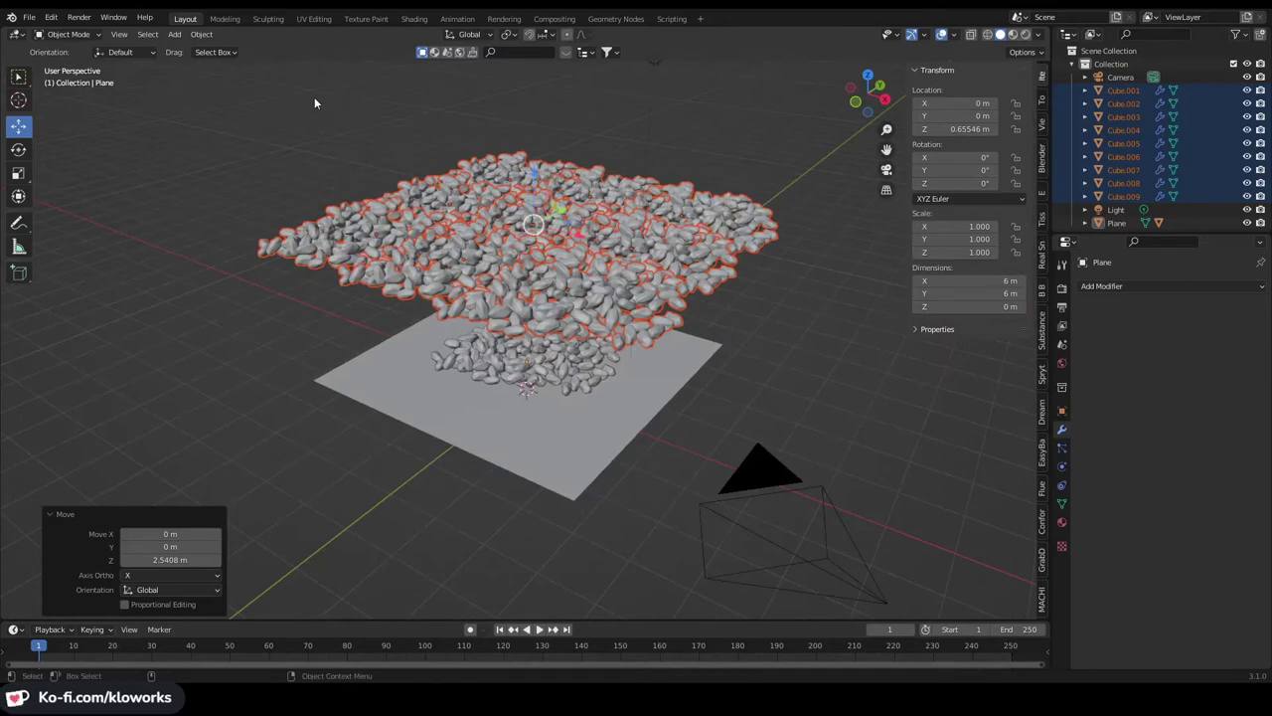
Add a 2 m plane and move it high above the dates along Z
left_click(30, 17)
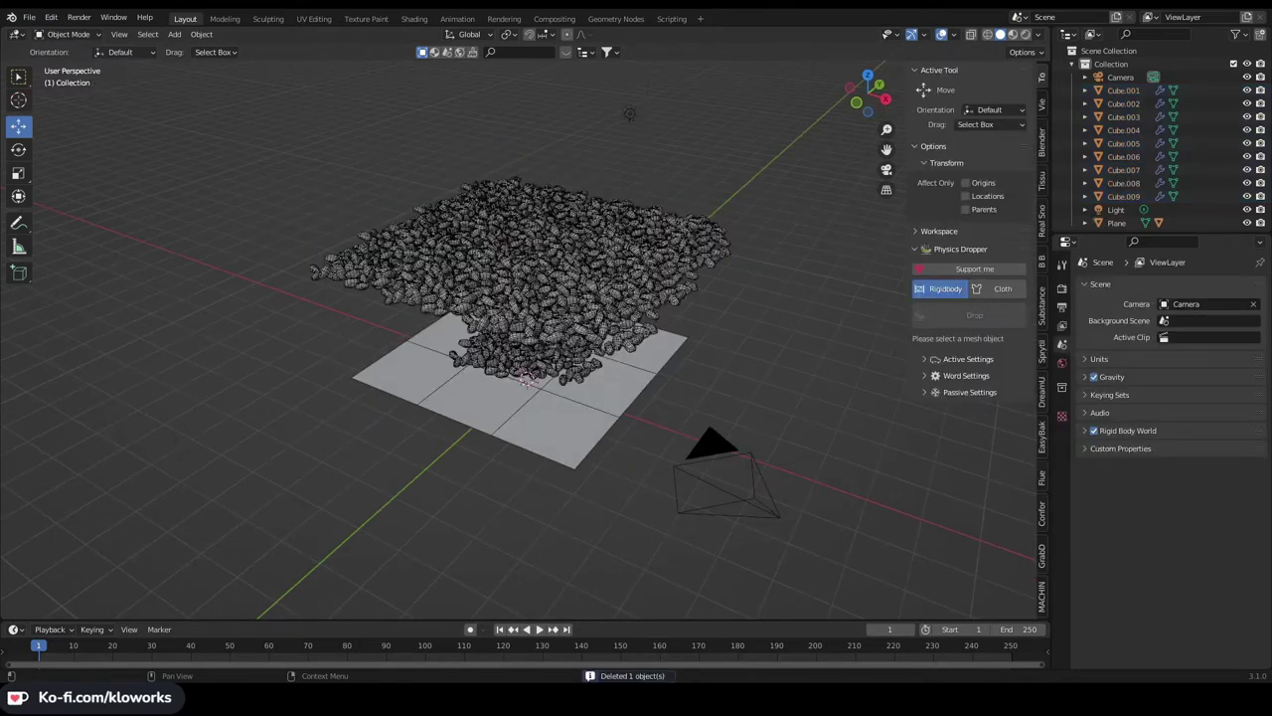
left_click(174, 34)
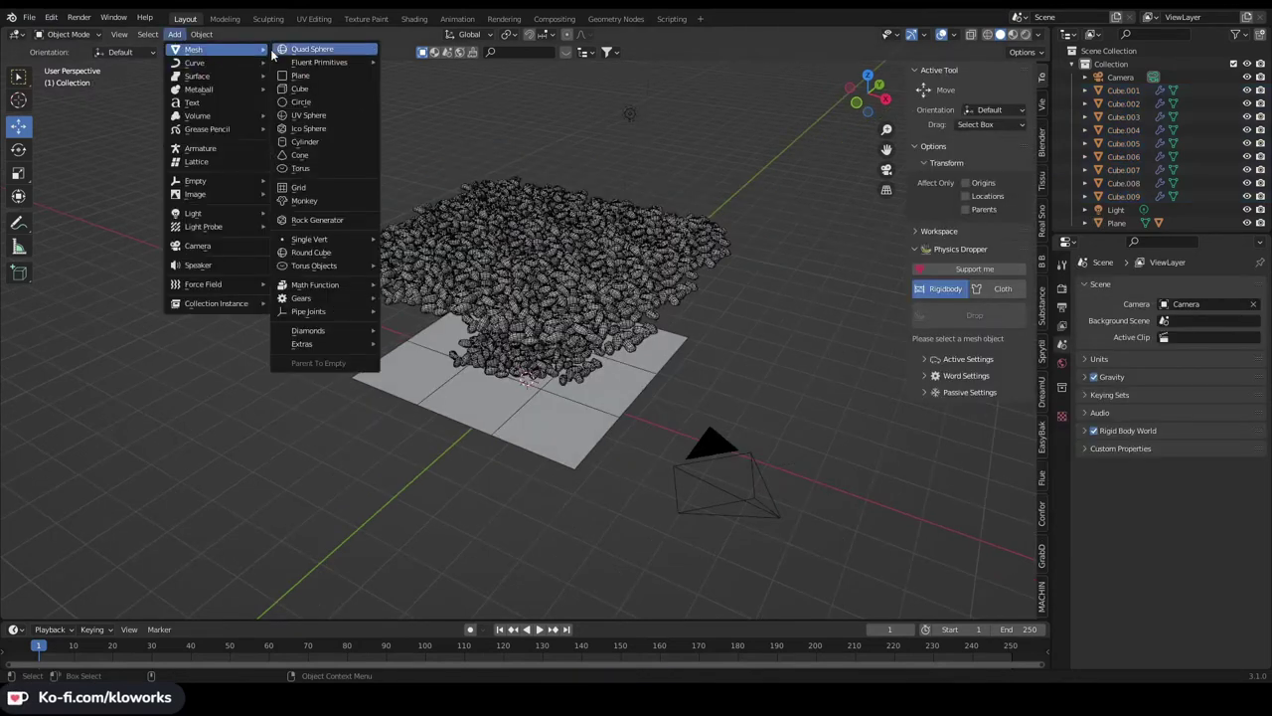
left_click(298, 49)
key("g")
key("z")
left_click(39, 88)
left_click(28, 17)
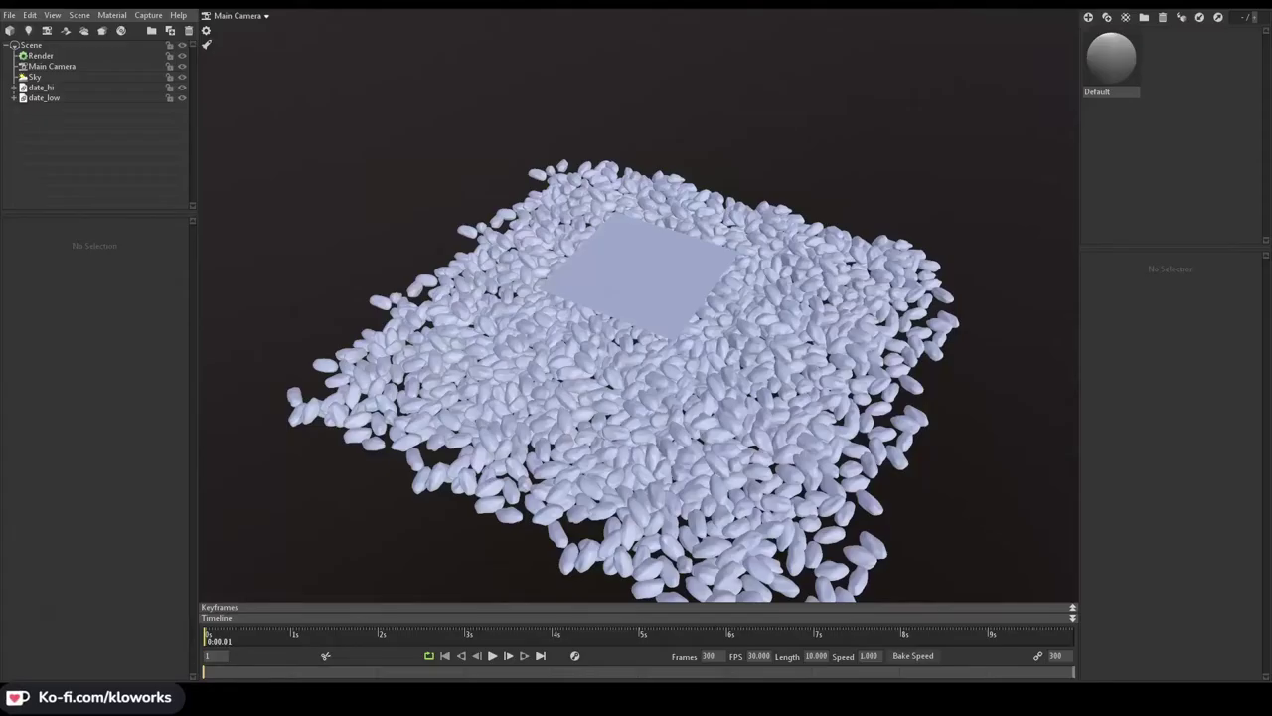
Assign date_hi to High and date_low to Low, enable Ambient Occlusion, and hide the high-poly dates
left_click_drag(41, 87, 50, 140)
left_click(44, 88)
left_click(40, 88)
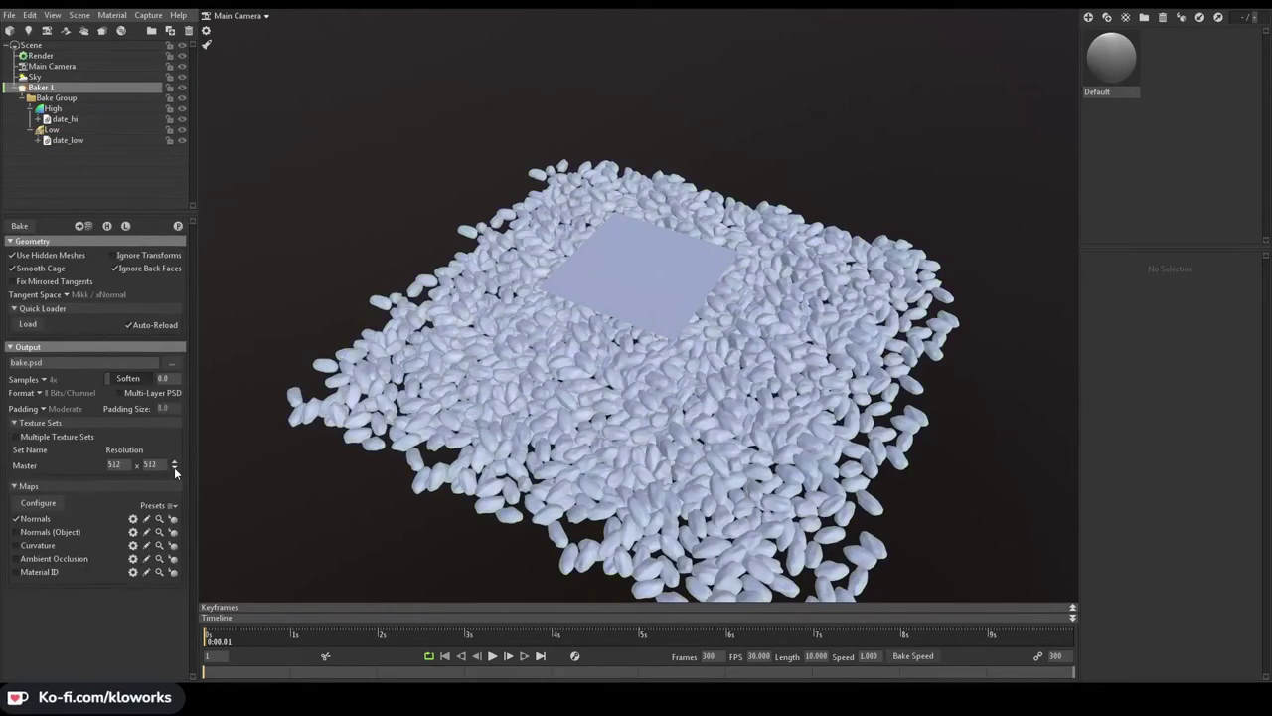
left_click(16, 559)
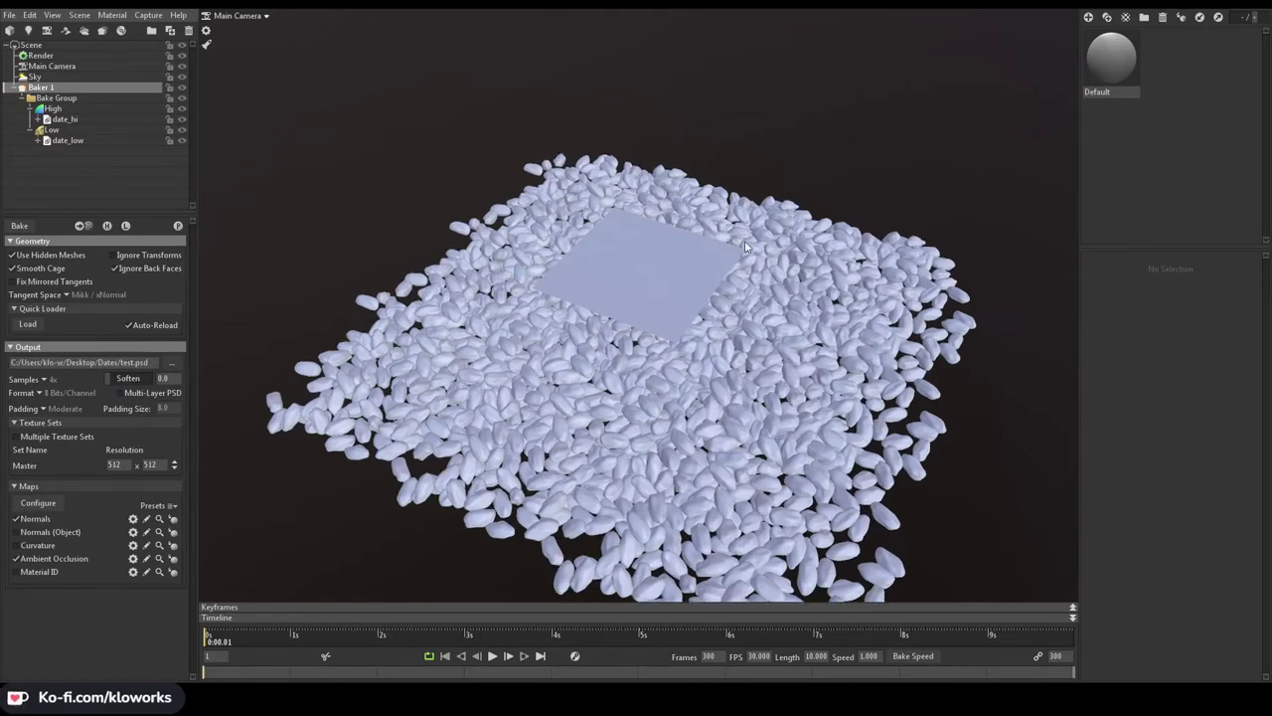
left_click(107, 226)
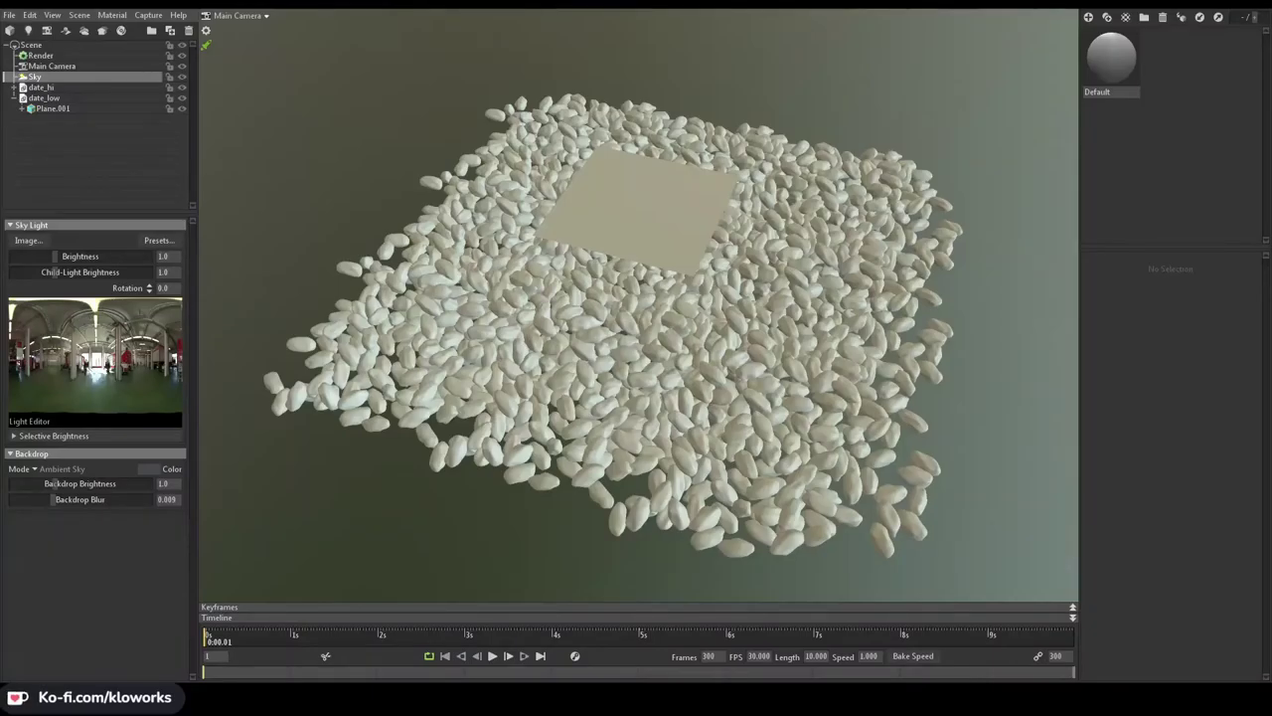
Set Baker 1's output resolution to 512 × 512 and bake the dates
left_click(102, 30)
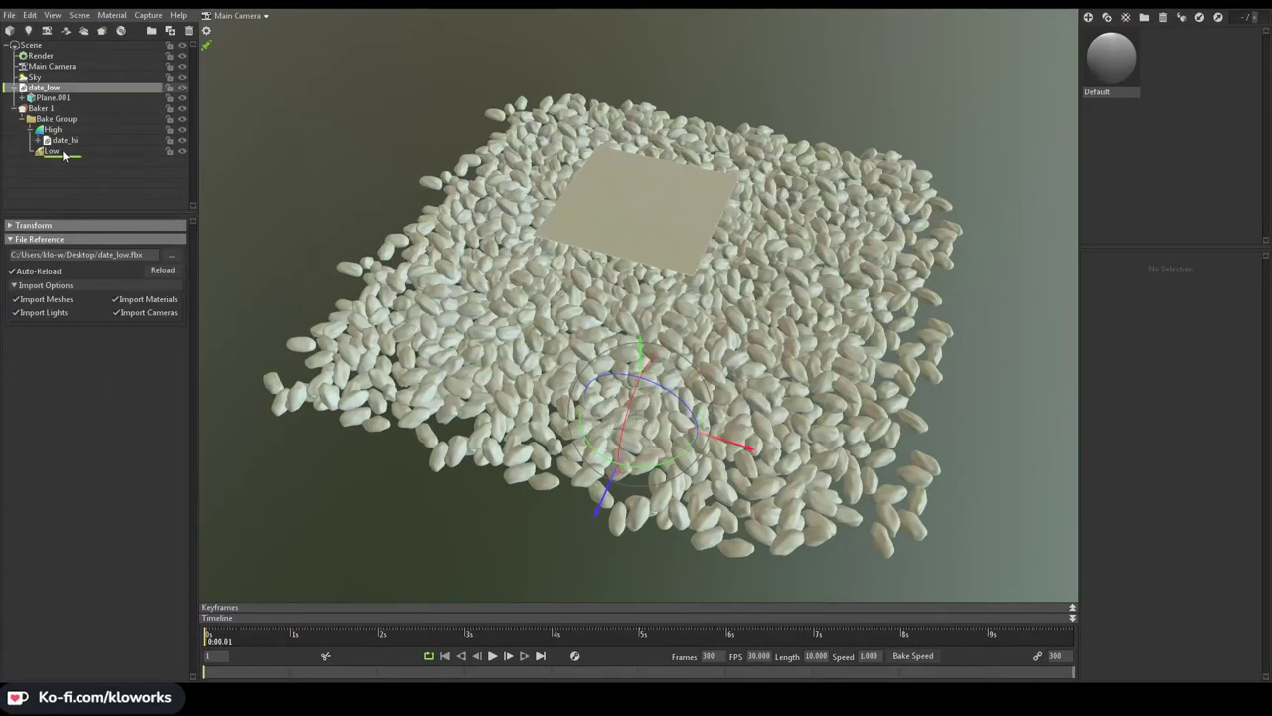
left_click(45, 88)
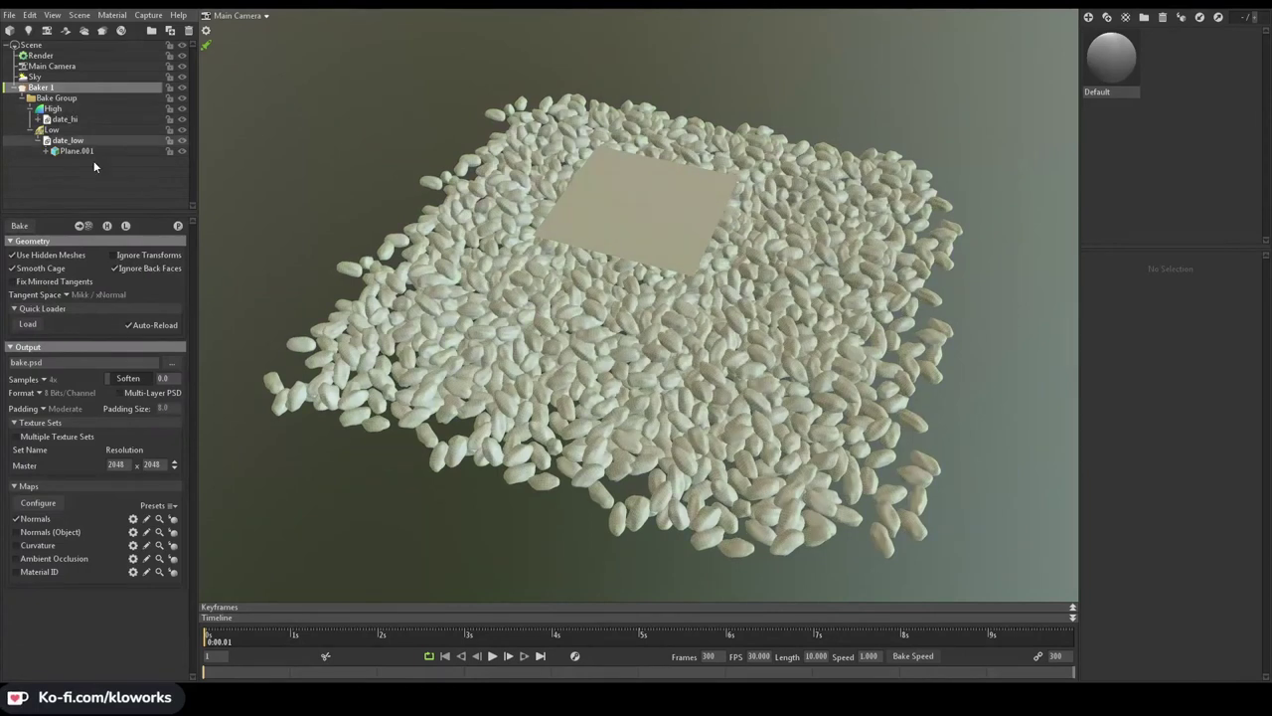
left_click(107, 225)
double_click(175, 466)
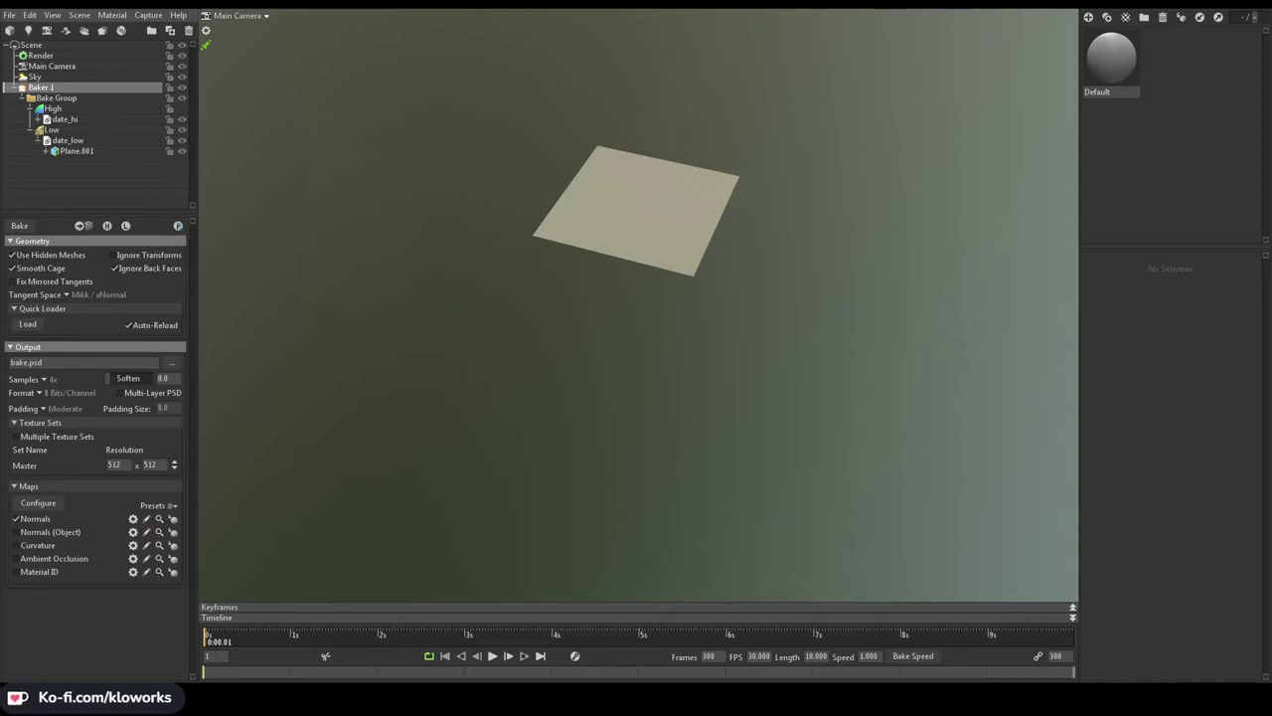
Move date_low out of the baker's Low group and duplicate it
left_click_drag(579, 402, 709, 316)
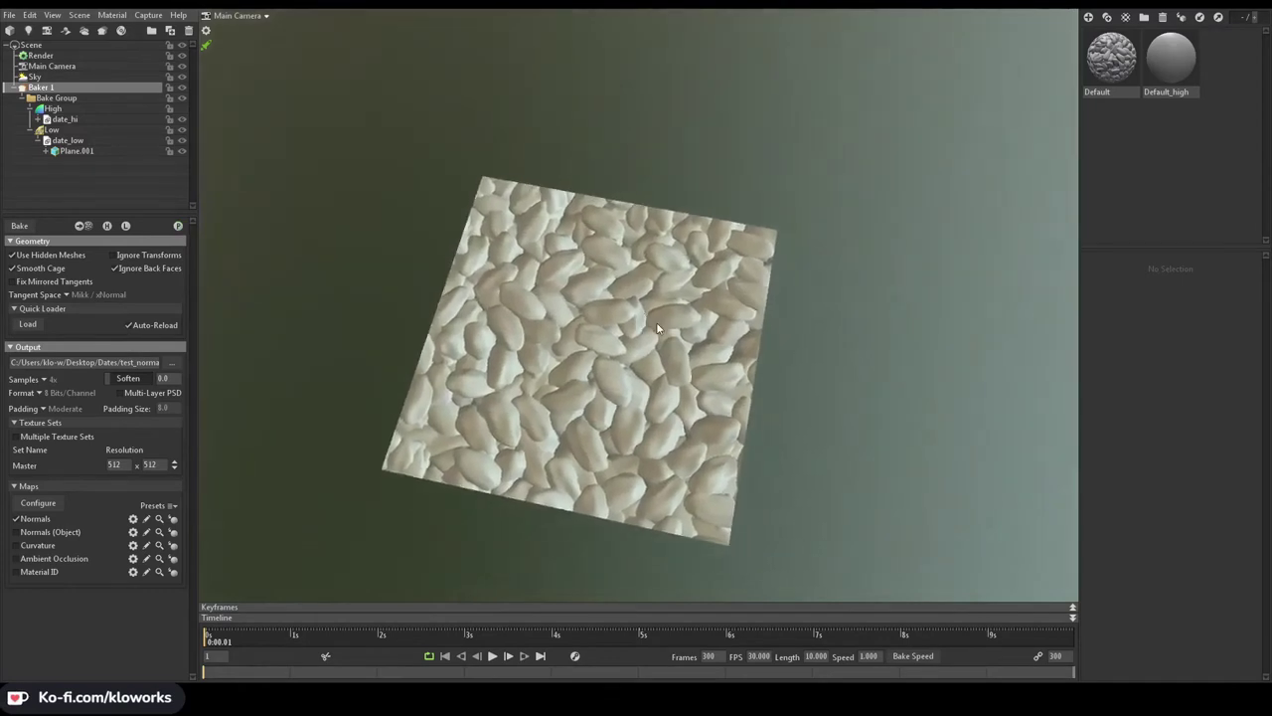
left_click(656, 328)
mouse_move(68, 140)
left_mouse_down()
mouse_move(71, 185)
mouse_move(50, 130)
left_mouse_up()
key("ctrl+d")
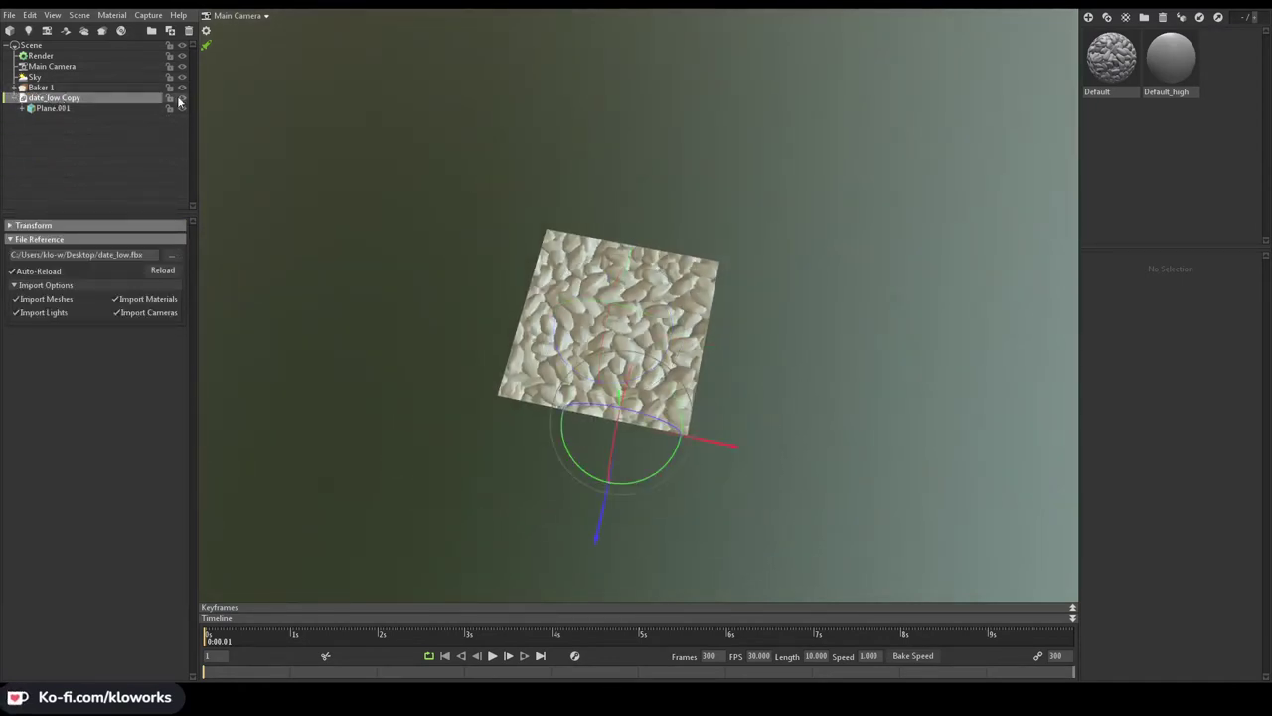
Duplicate Plane.001 and place the copy beside the original at X 200
left_click(53, 108)
key("ctrl+d")
left_click_drag(741, 351, 878, 378)
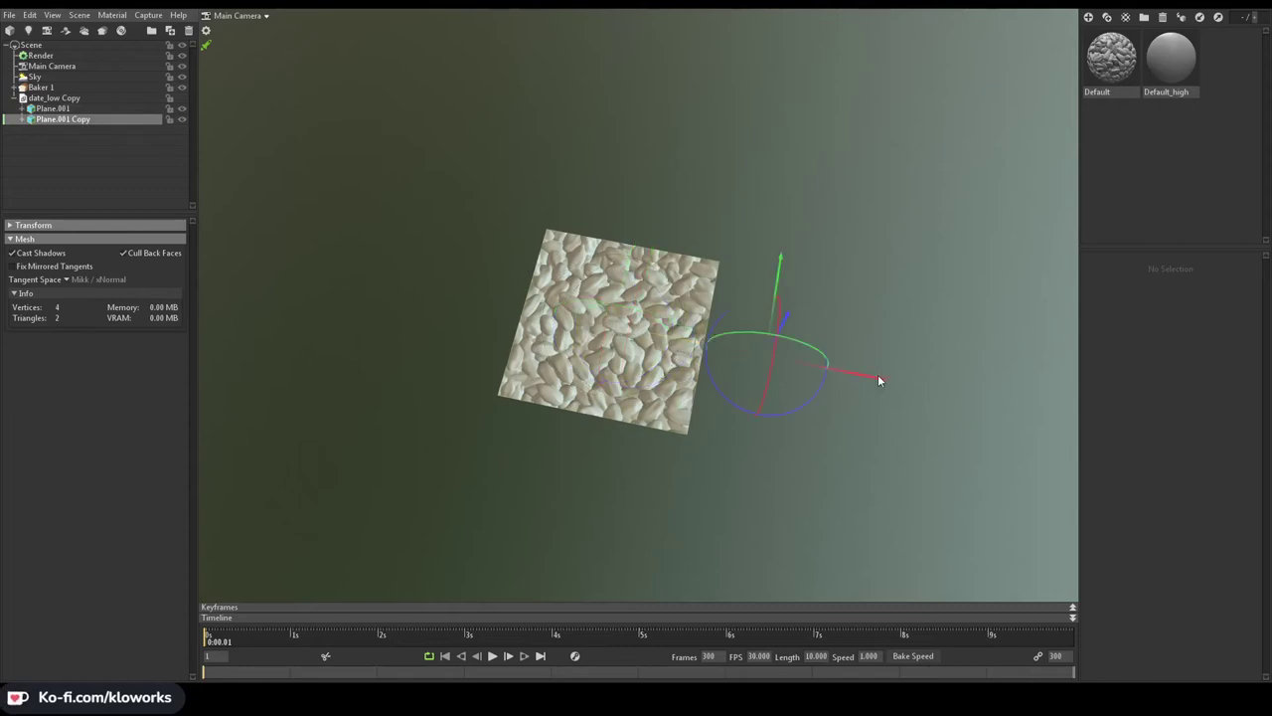
key("ctrl+z")
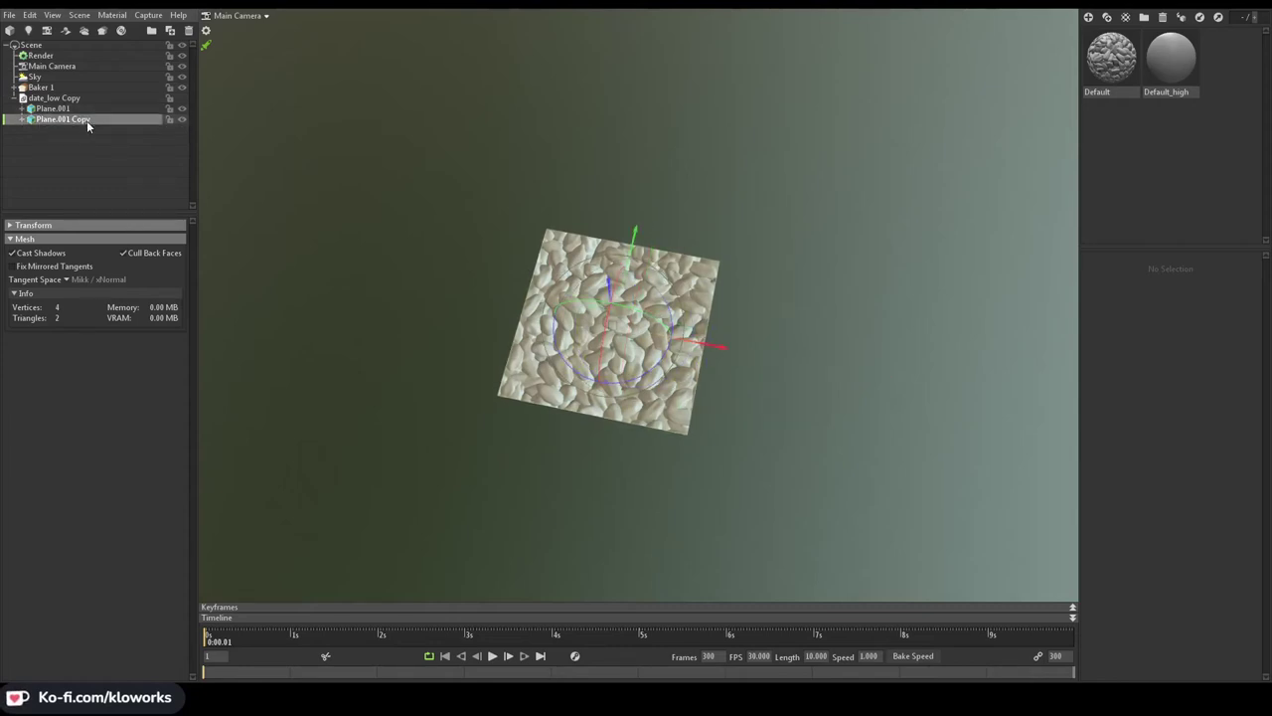
left_click_drag(86, 120, 28, 133)
left_click_drag(722, 348, 910, 383)
left_click(29, 224)
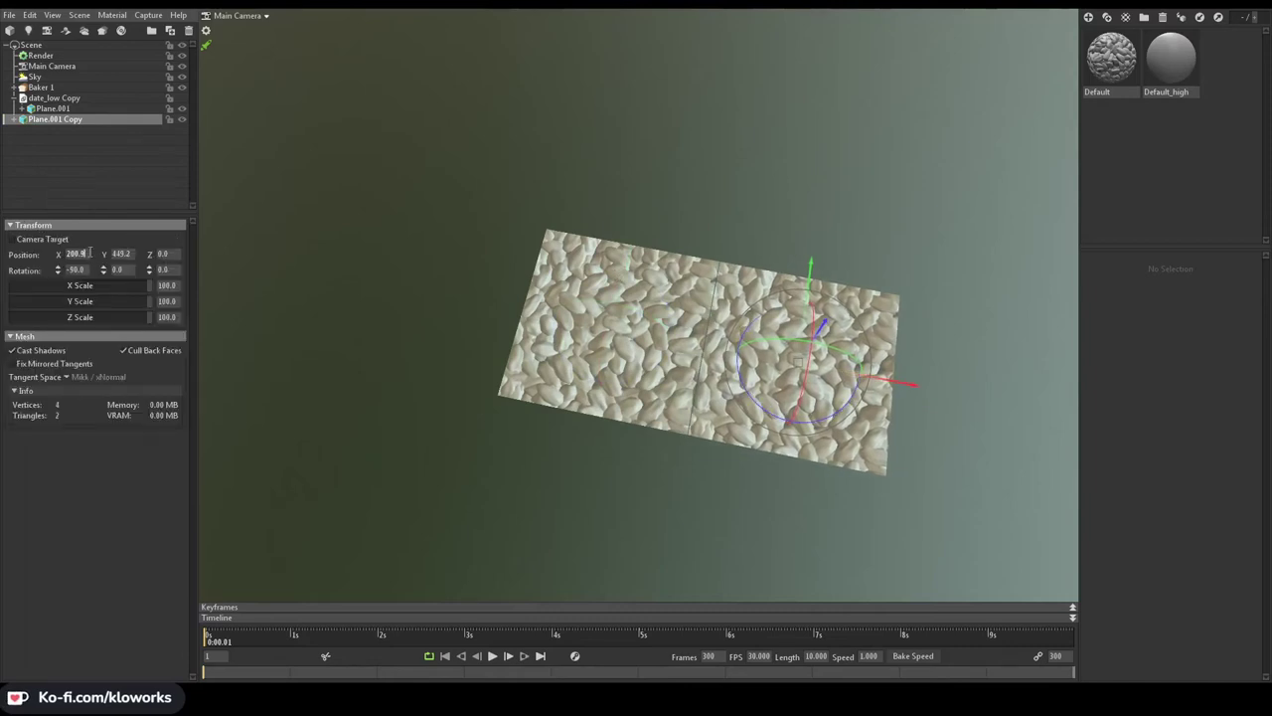
Duplicate the copied plane and set its X position to -200
key("ctrl+d")
left_click_drag(885, 382, 514, 366)
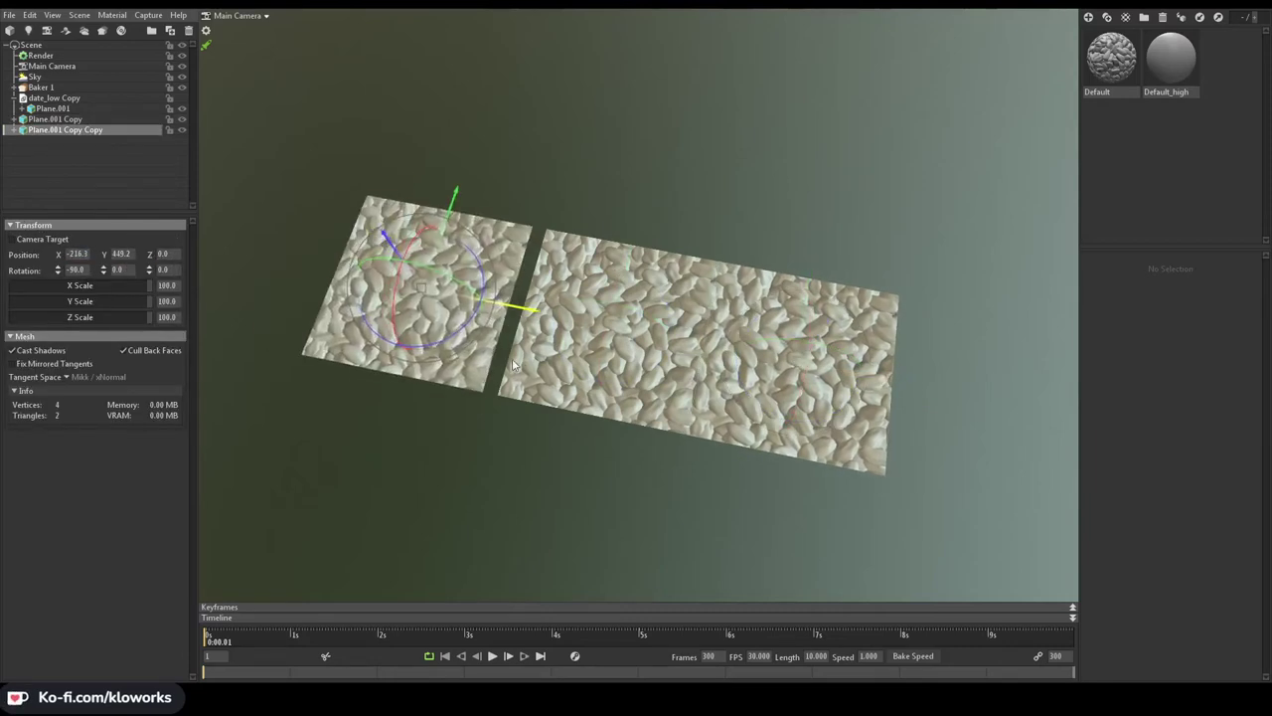
left_click(75, 254)
type("-200")
key("Return")
Group the three planes and adjust the group's Z position
left_click(621, 370)
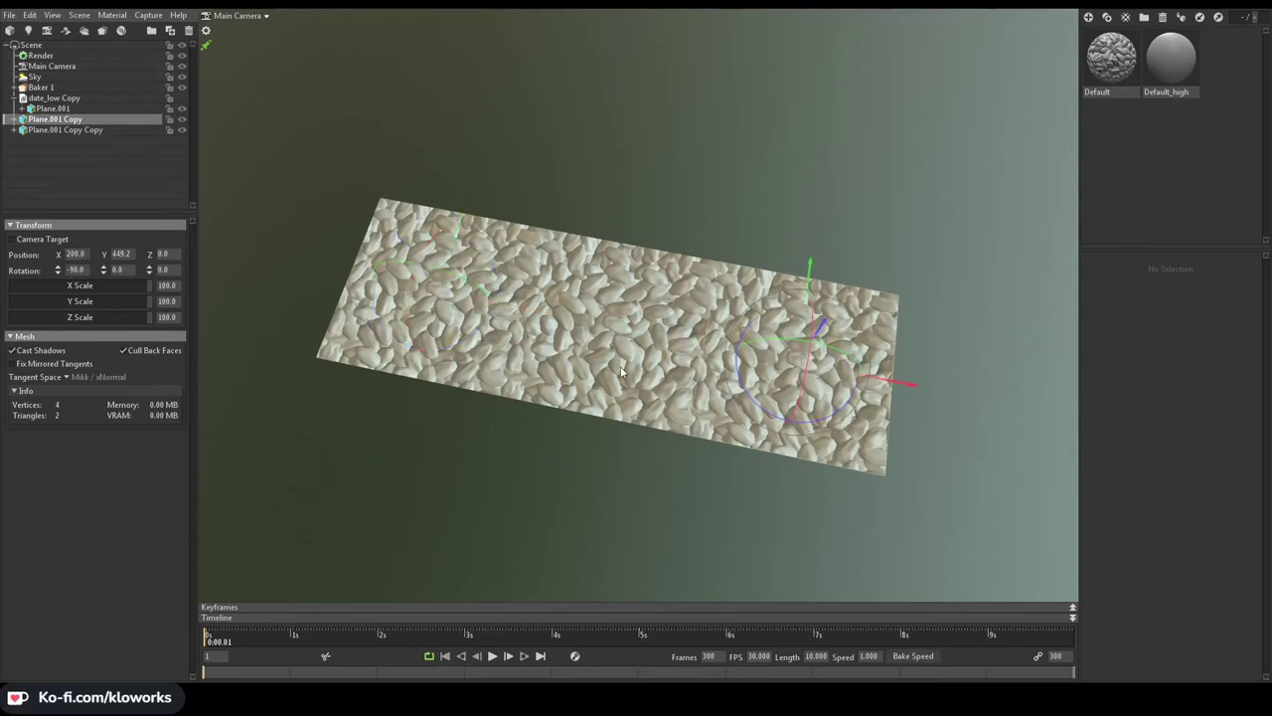
left_click(622, 371, "ctrl")
key("ctrl+g")
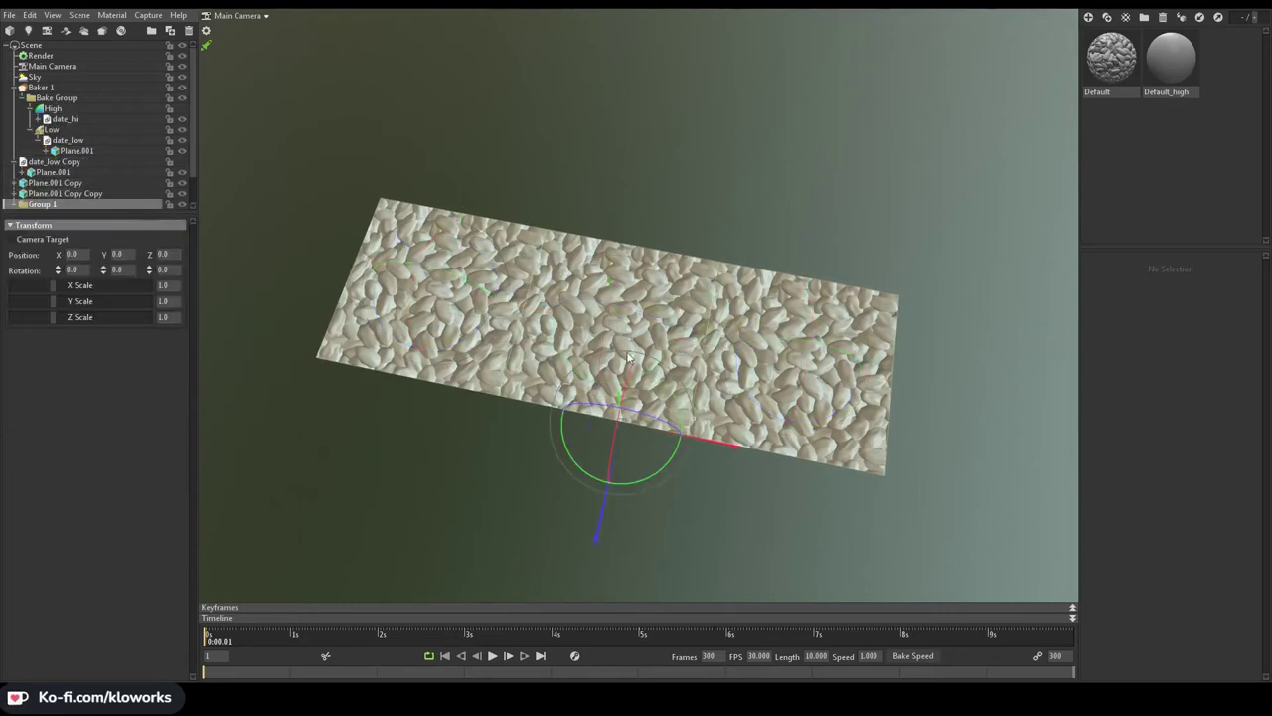
left_click_drag(628, 358, 661, 298)
left_click(167, 254)
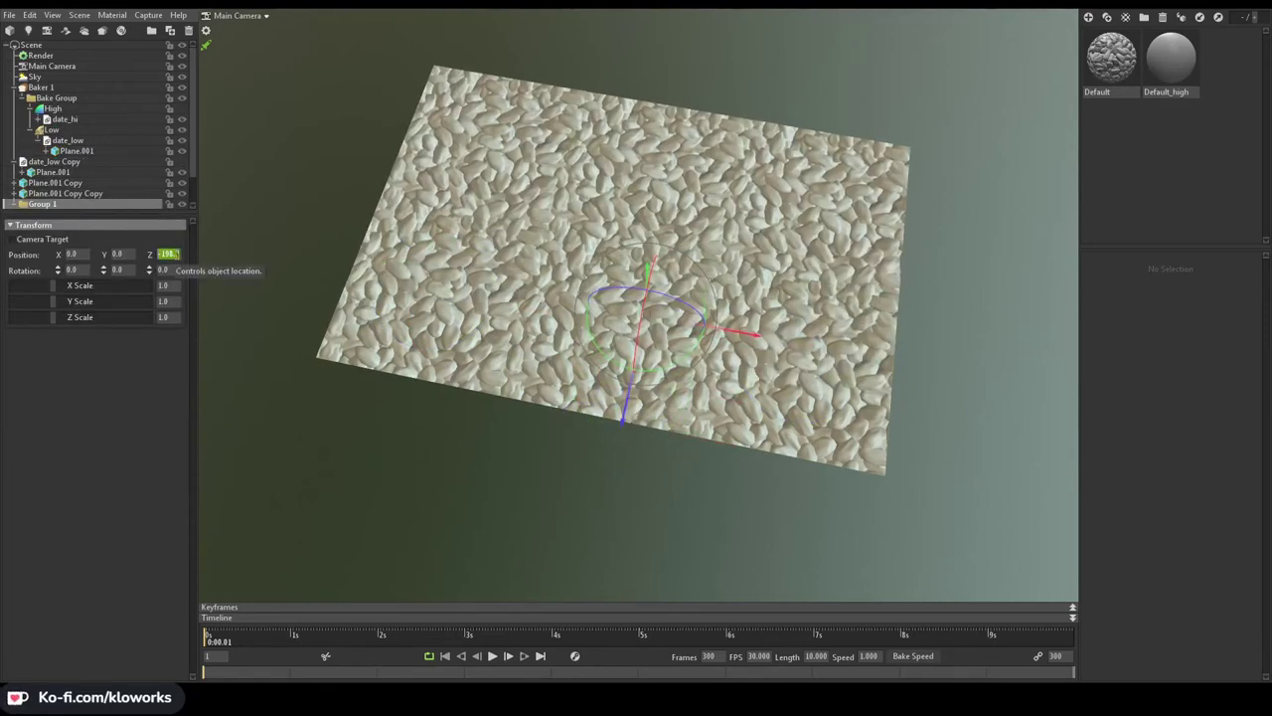
left_click_drag(171, 258, 177, 256)
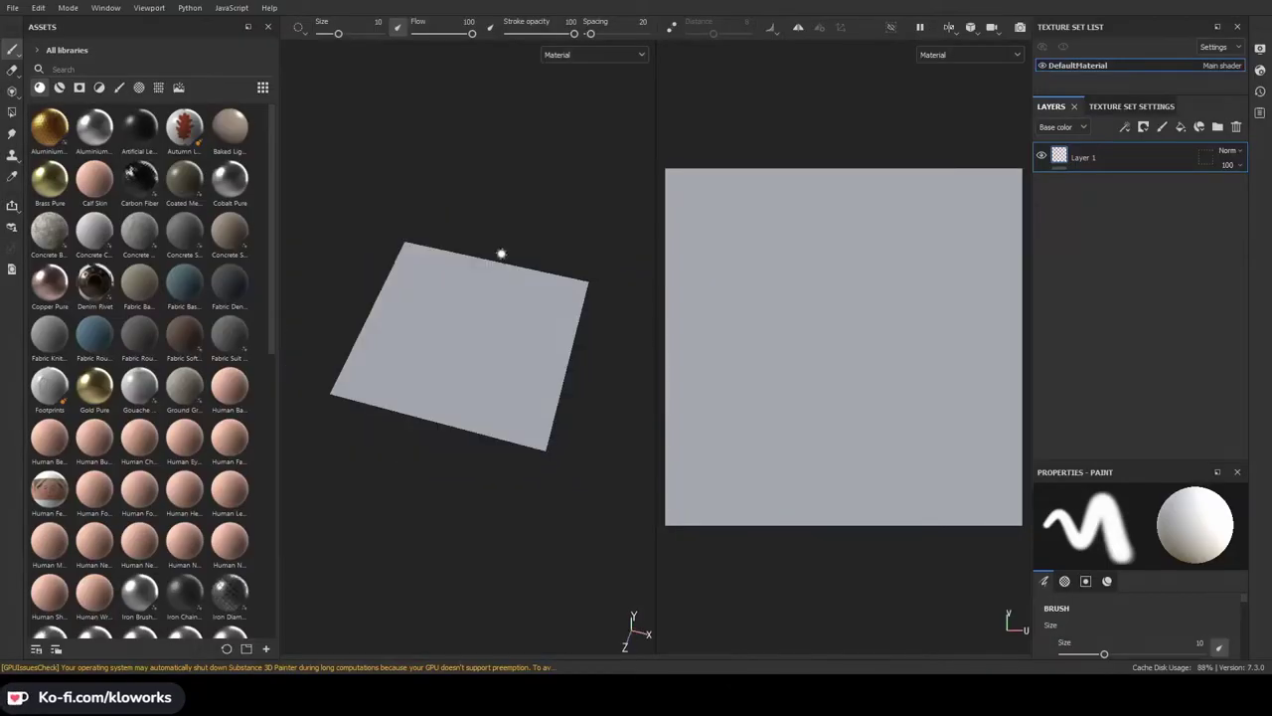
Cycle the viewport through the ambient occlusion and curvature maps, then back to the material
key("b")
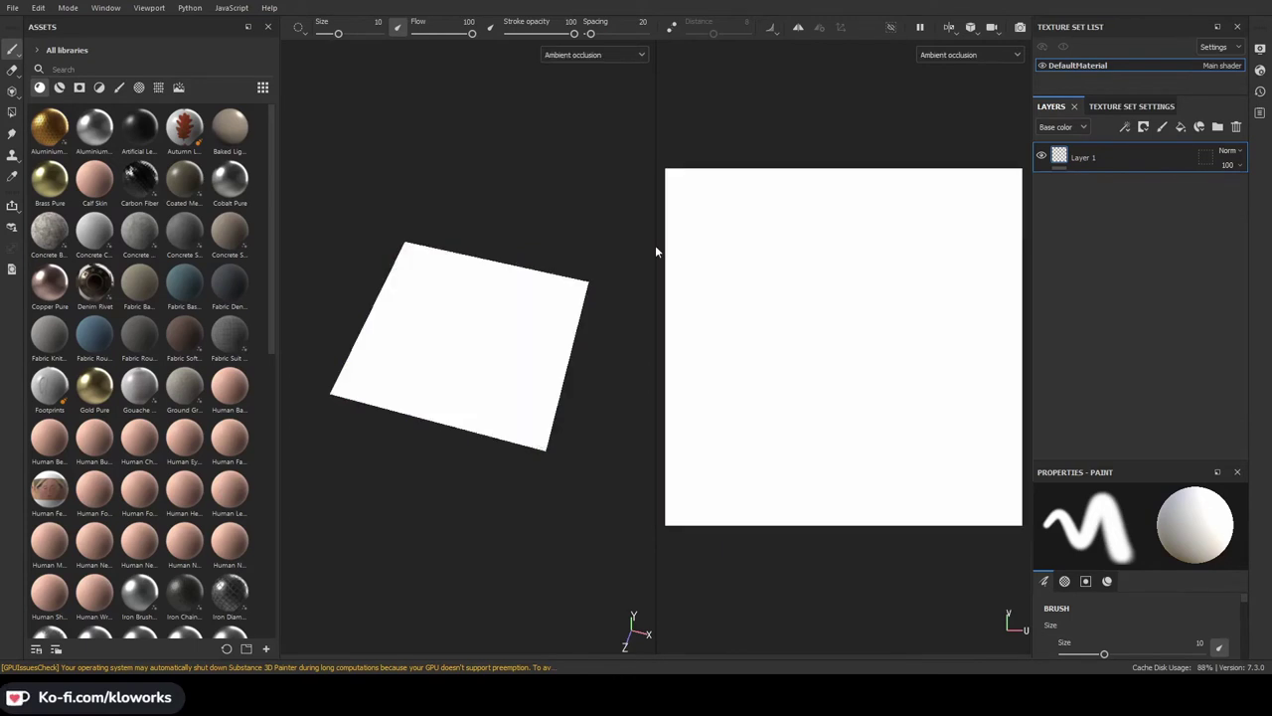
key("b")
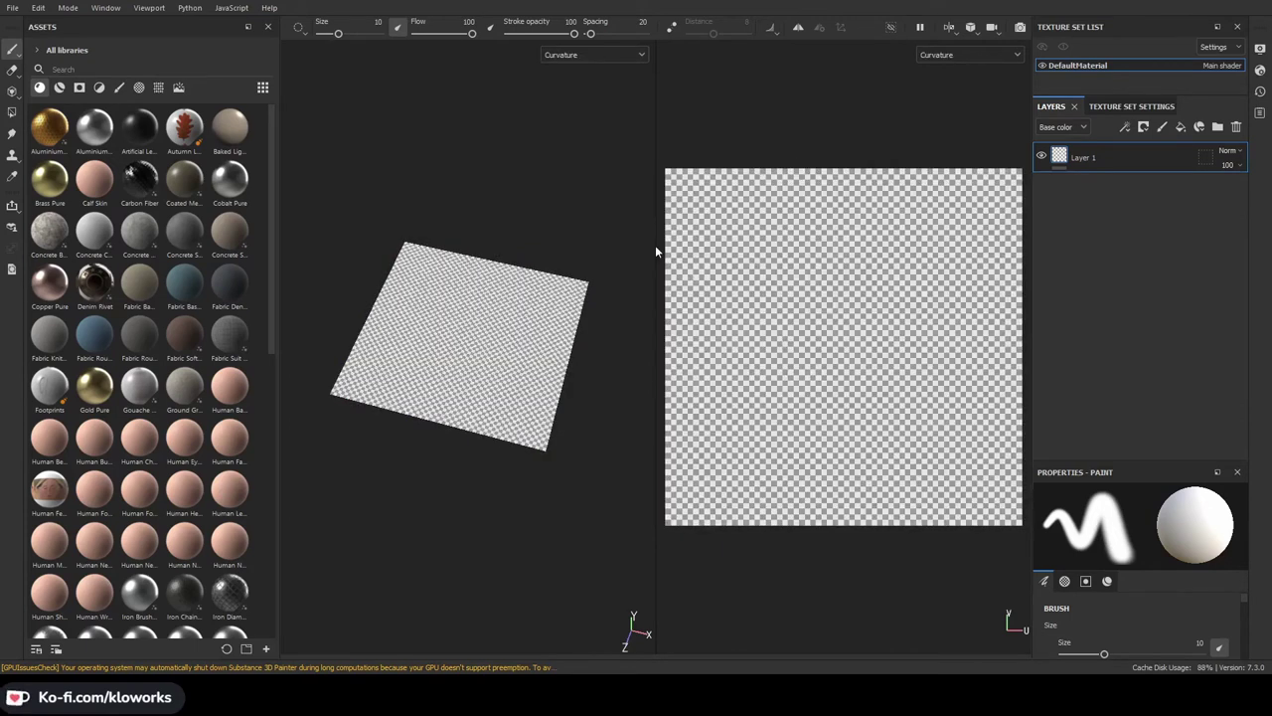
key("b")
key("m")
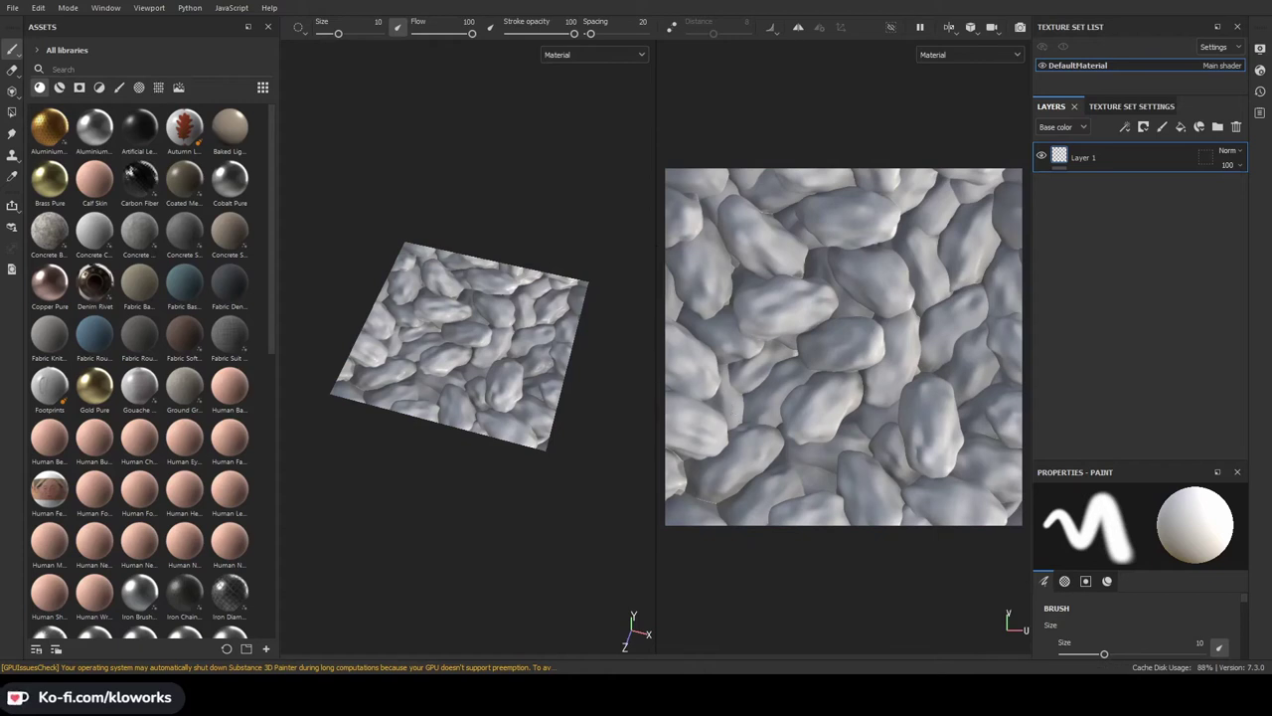
Add three fill layers above Layer 1 and give Fill layer 1 a red base colour
left_click(1181, 128)
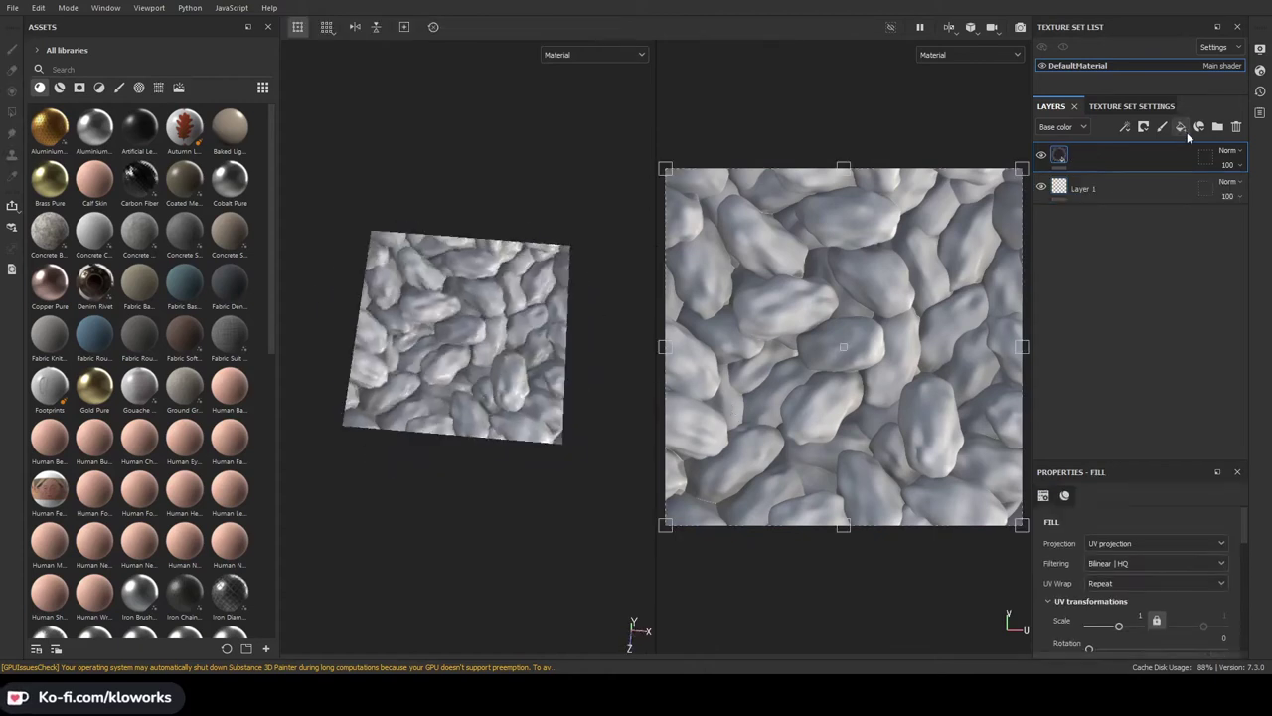
left_click(1181, 127)
left_click(1181, 127)
left_click(1086, 219)
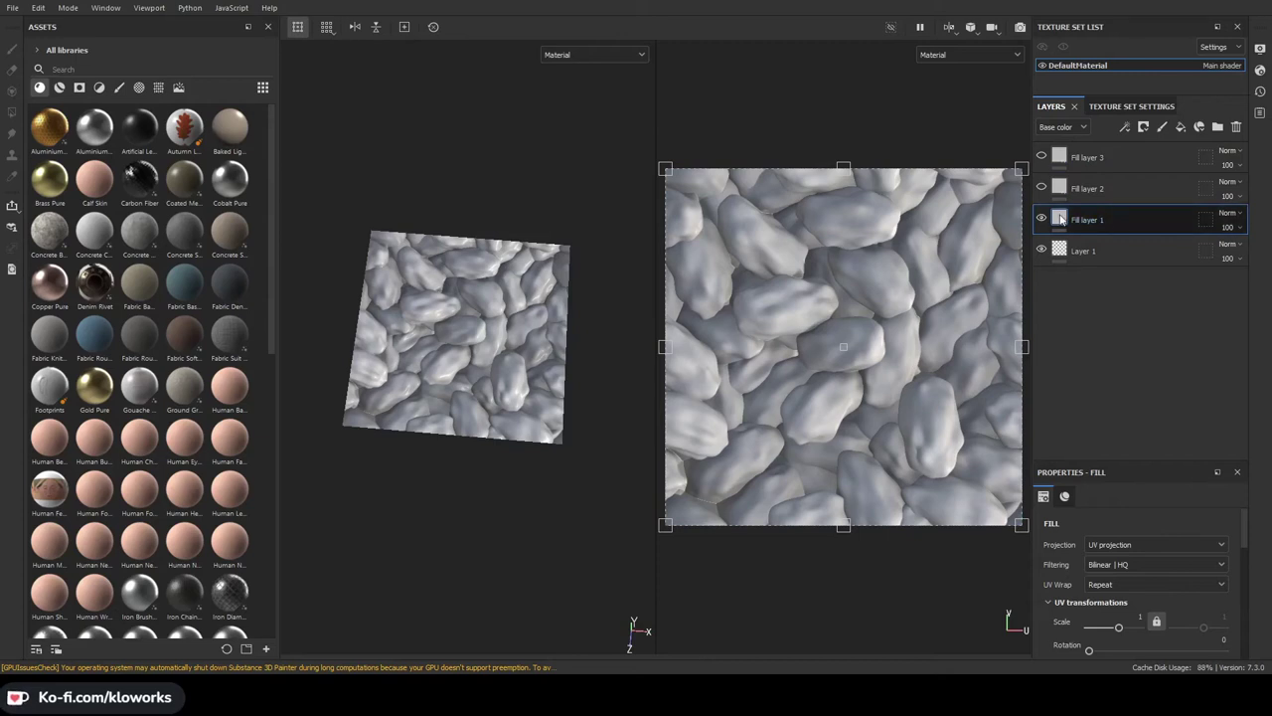
left_click_drag(1132, 464, 1131, 287)
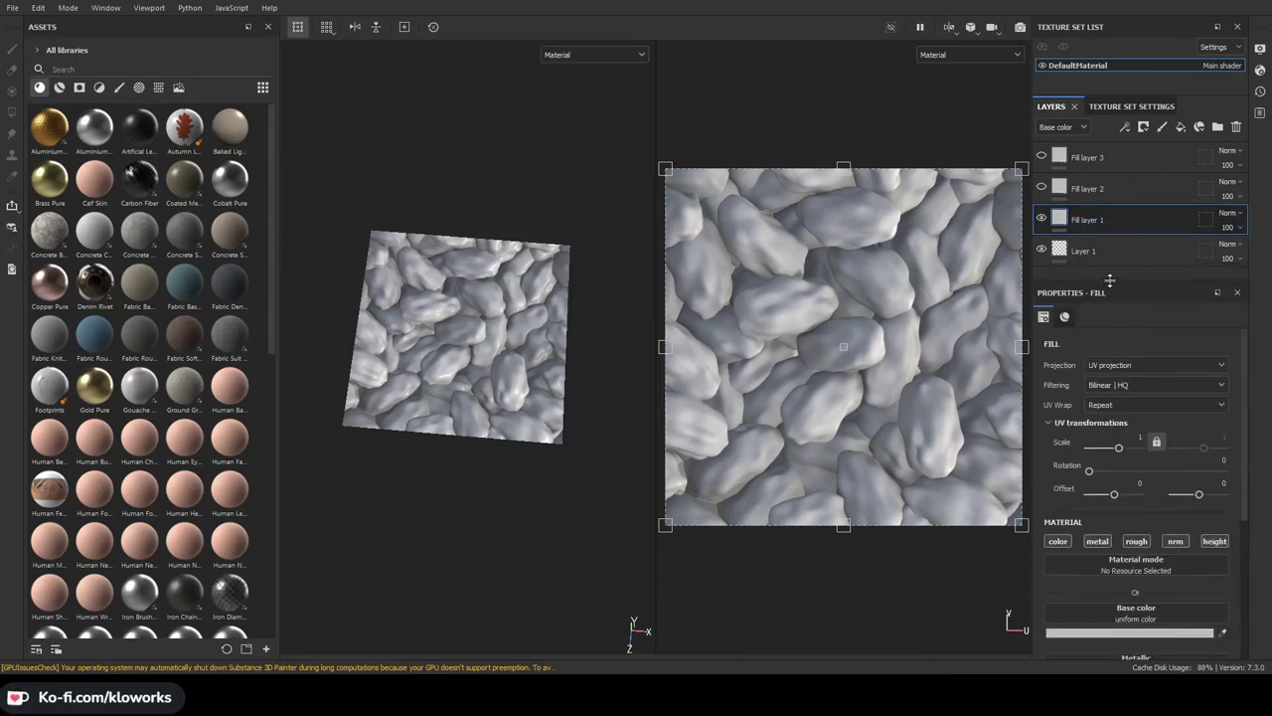
scroll(1103, 516, "down", 5)
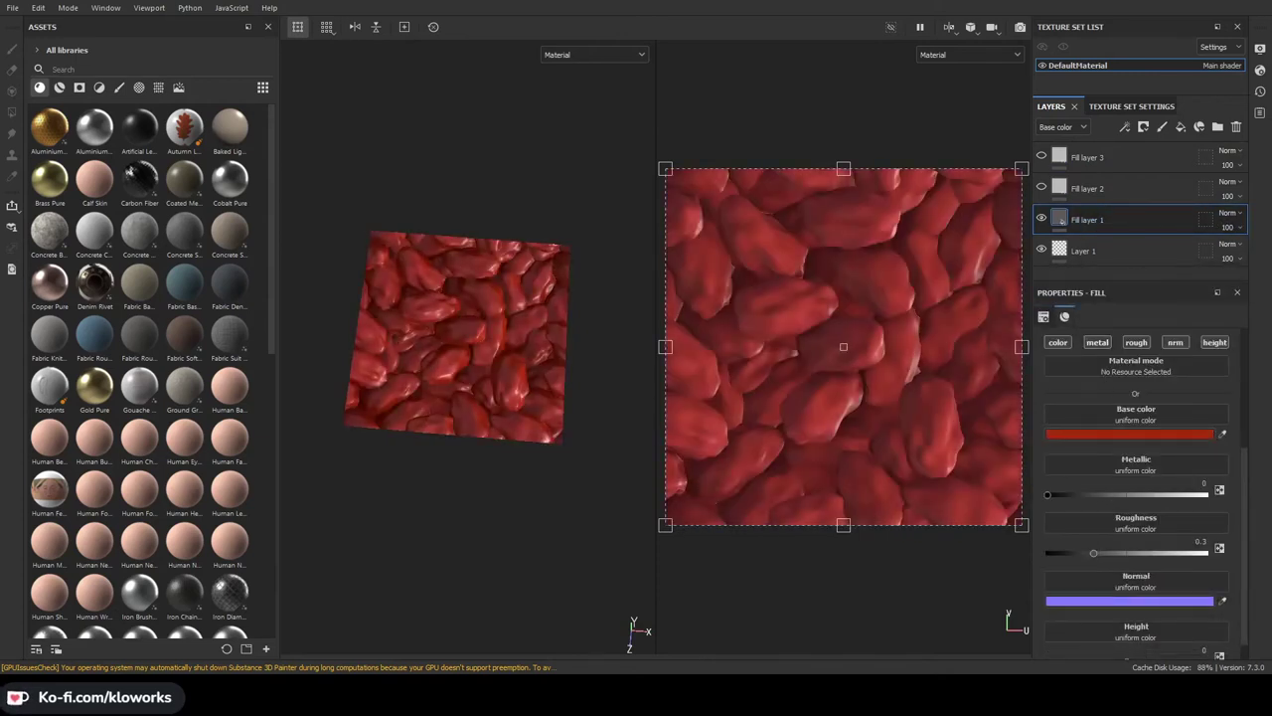
left_click_drag(492, 380, 491, 454, "alt")
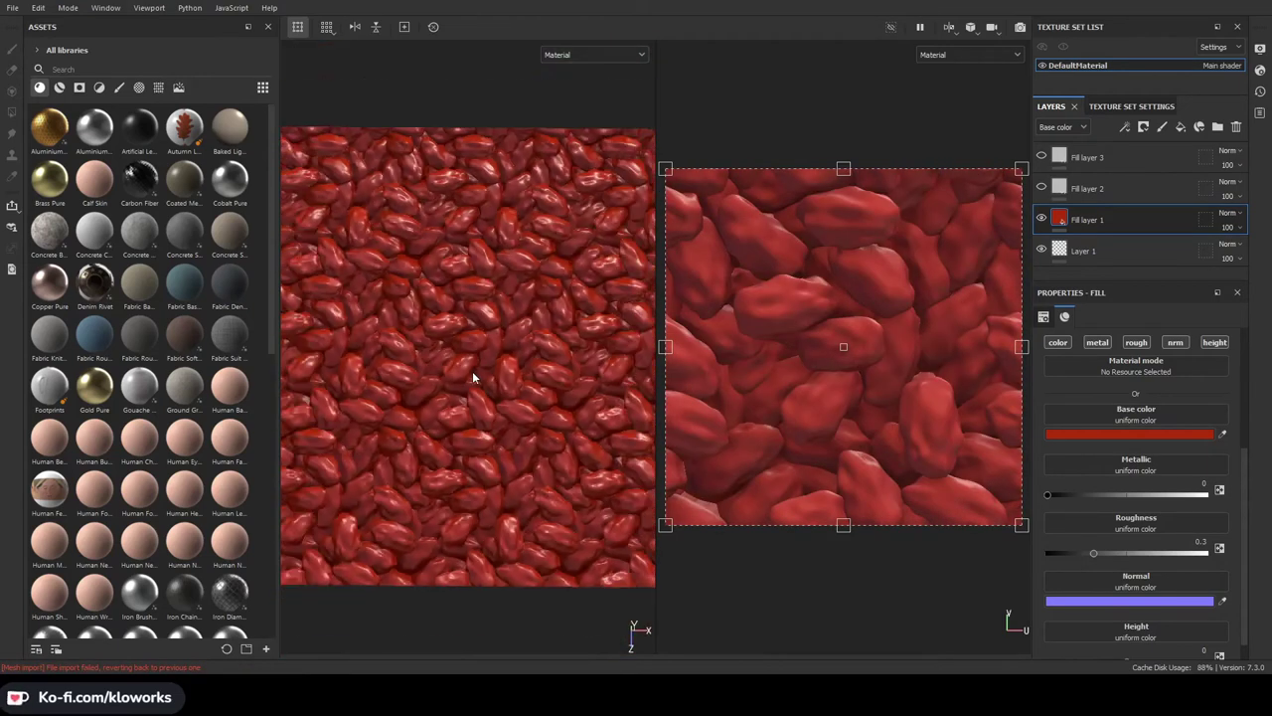
Give Fill layers 2 and 3 red base colours
left_click(1041, 187)
left_click(1093, 188)
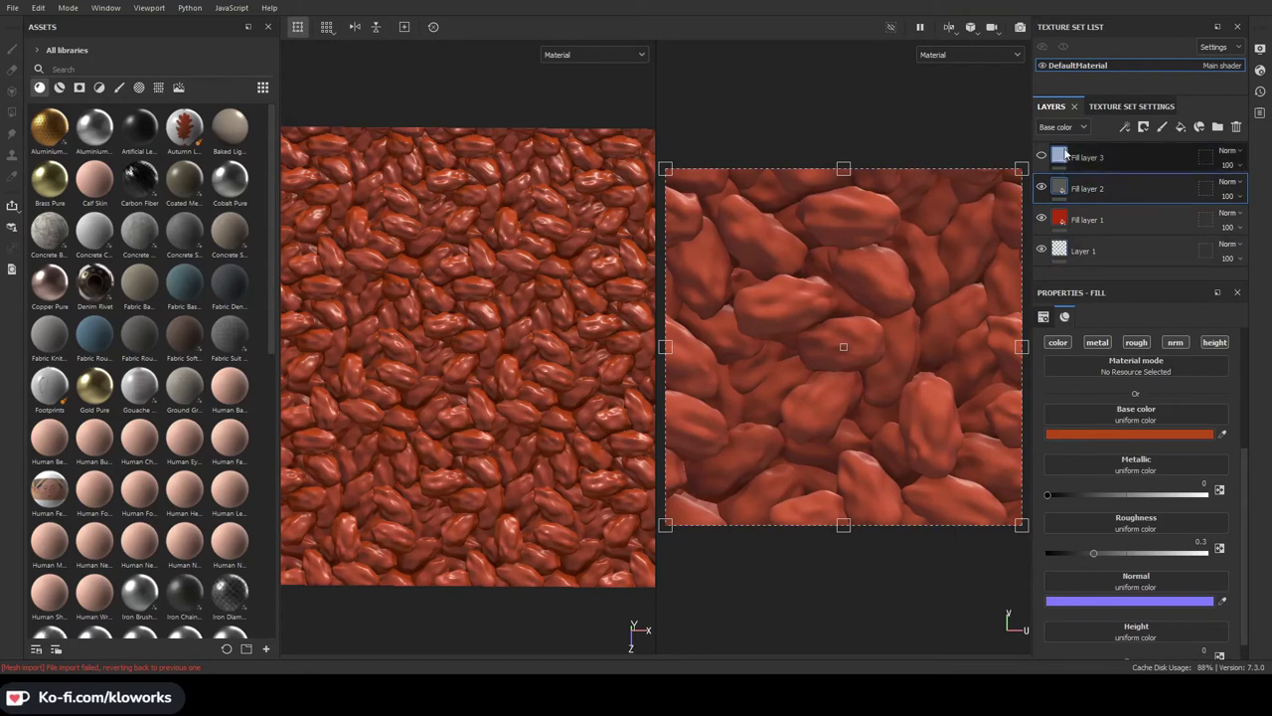
left_click(1087, 157)
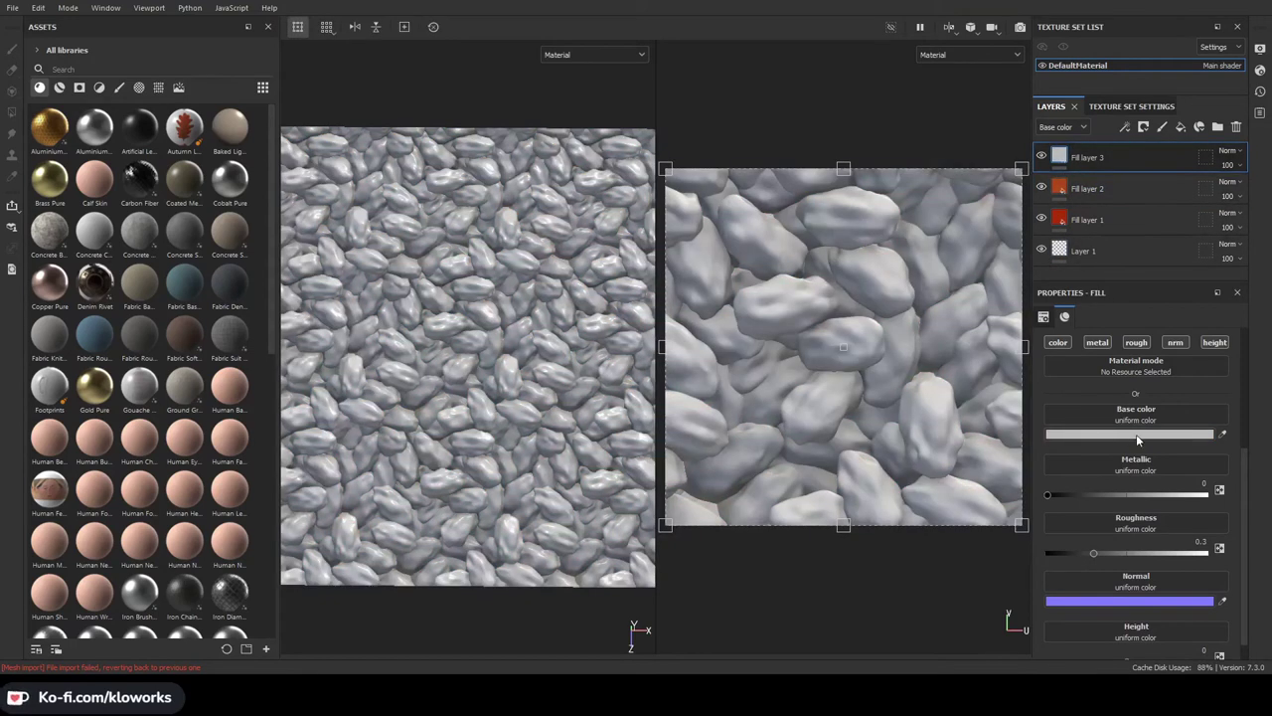
key("ctrl+z")
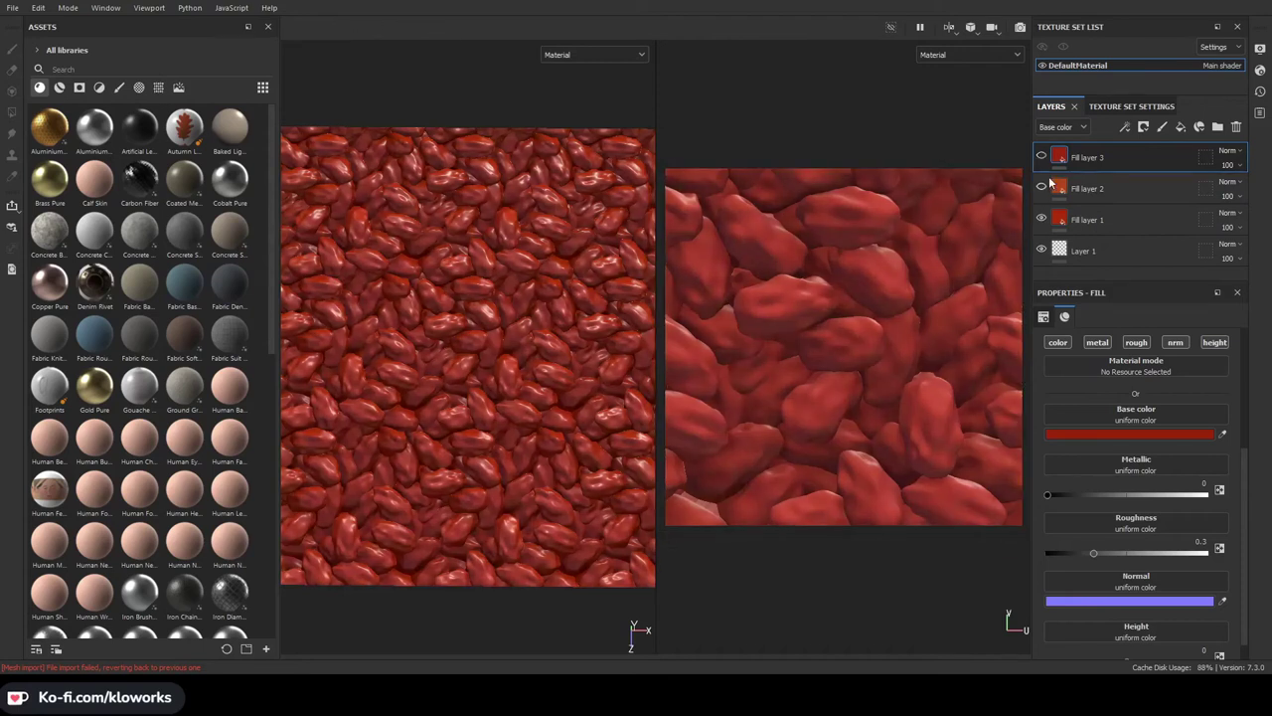
Give Fill layer 2 a black mask with a Curvature generator at Global Balance 0.03
left_click(1094, 188)
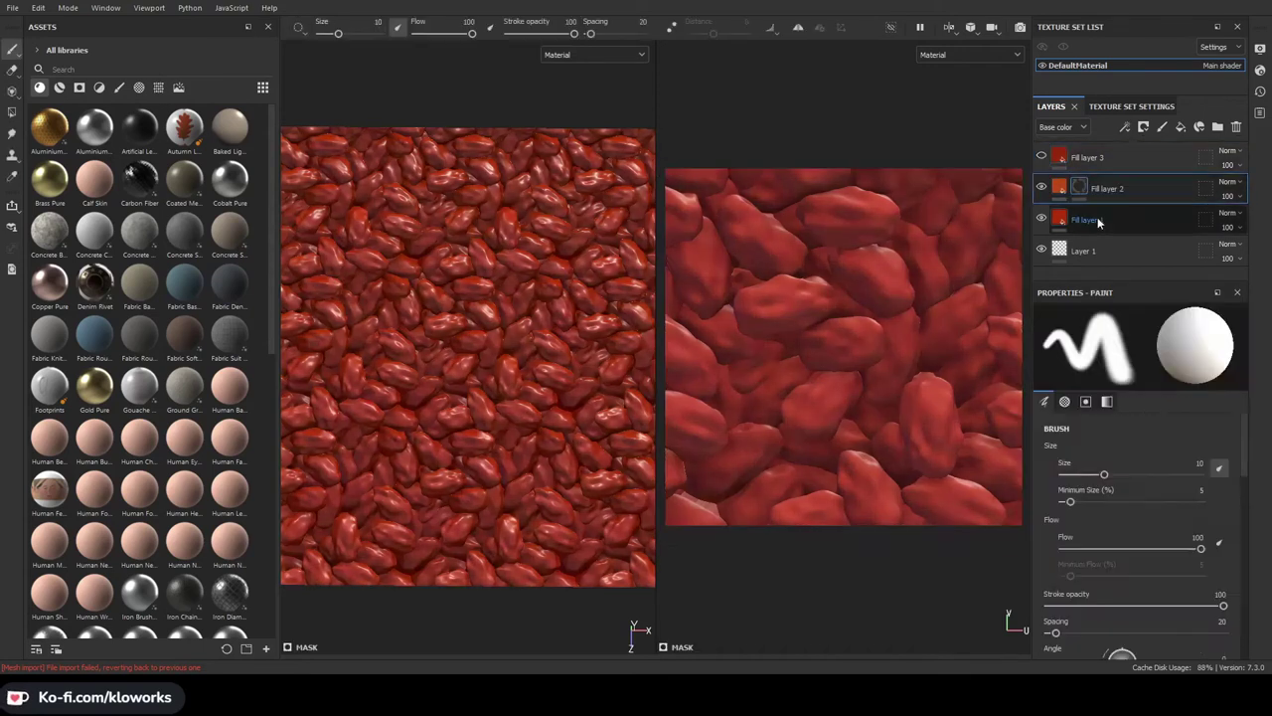
right_click(1079, 188)
left_click(1116, 214)
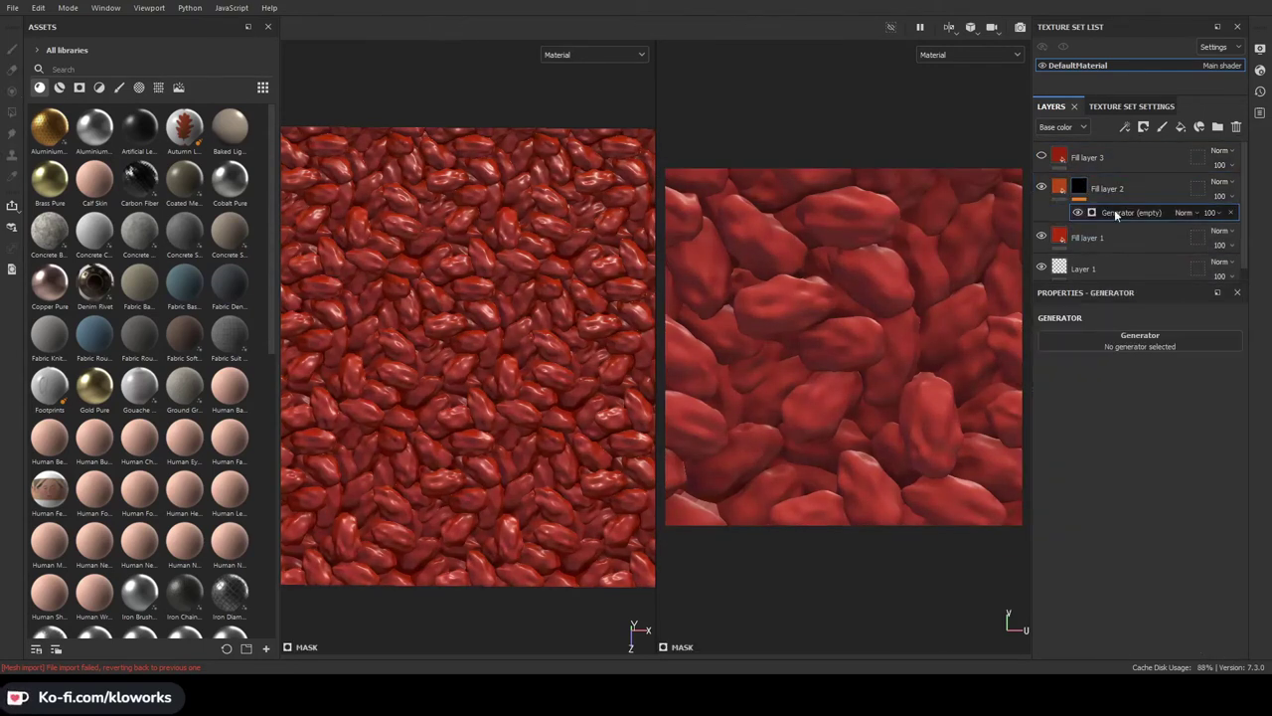
left_click(775, 280)
left_click_drag(1054, 451, 1059, 451)
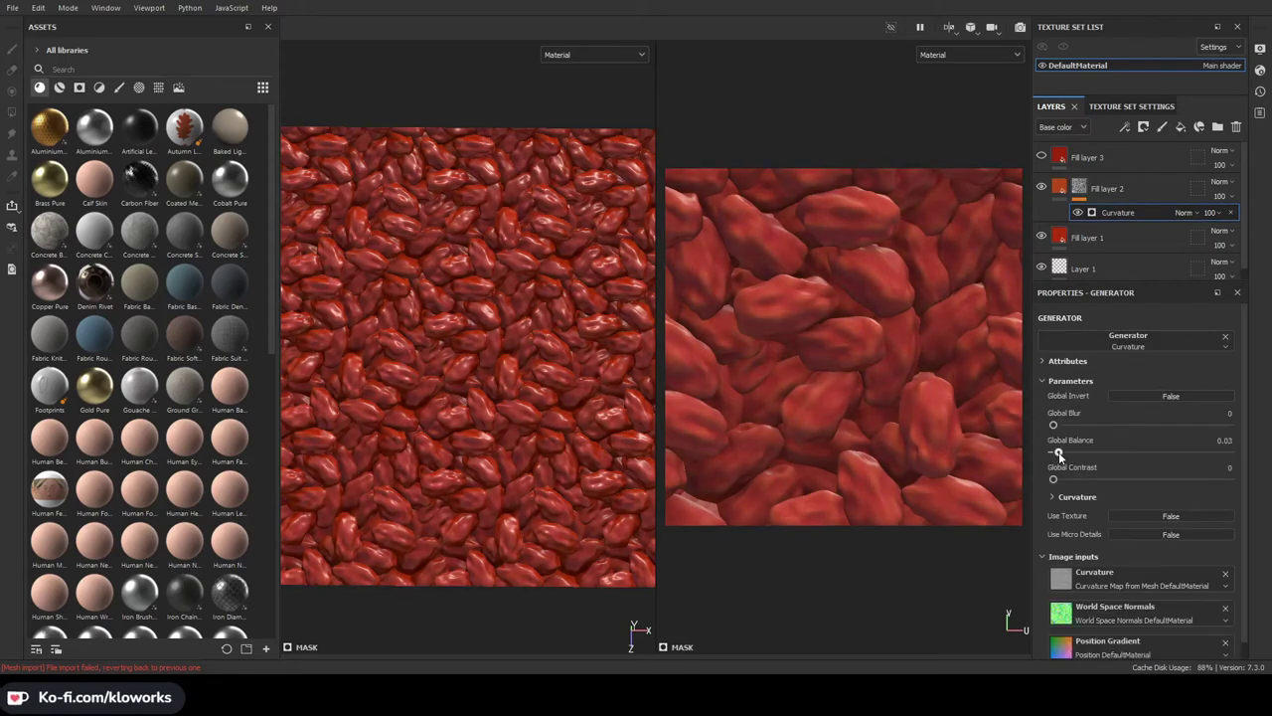
Lower roughness on Fill layers 2 and 1 (0.1138, 0.1748), then select and show Fill layer 3
left_click(1107, 187)
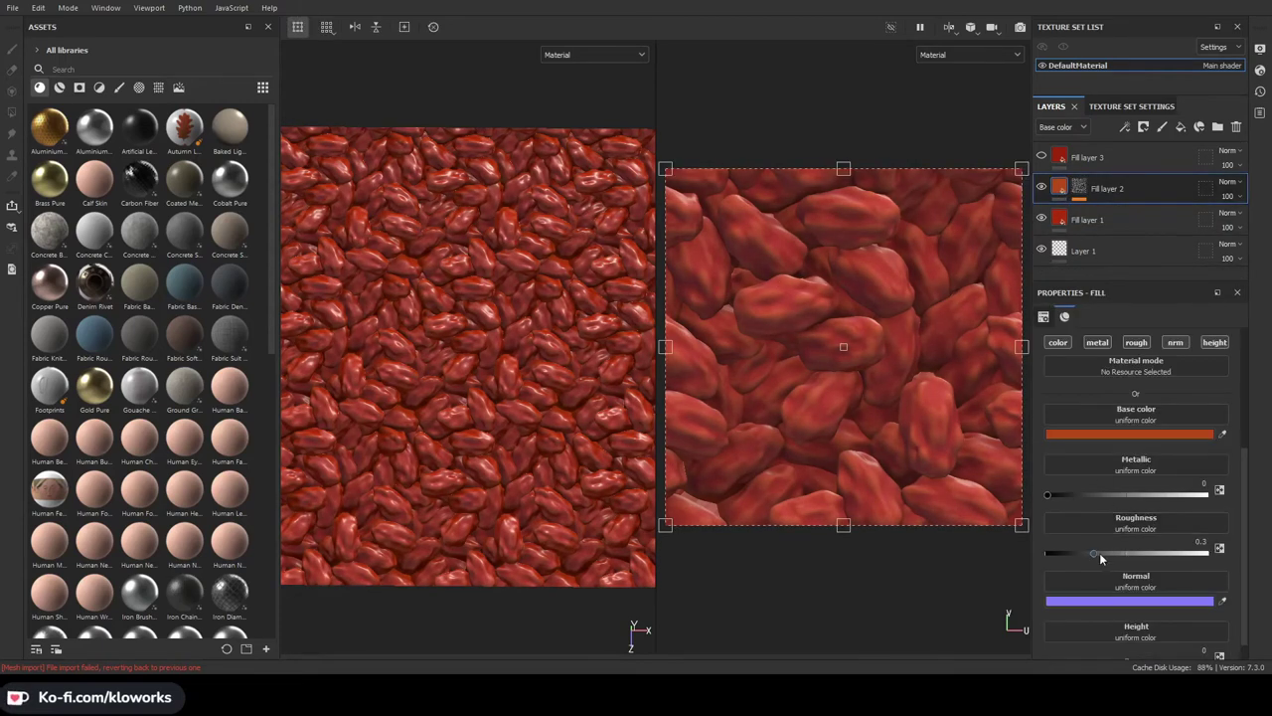
mouse_move(1101, 557)
left_mouse_down()
mouse_move(1053, 556)
mouse_move(1095, 553)
left_mouse_up()
left_click(1086, 219)
scroll(544, 376, "up", 3)
scroll(544, 377, "up", 2)
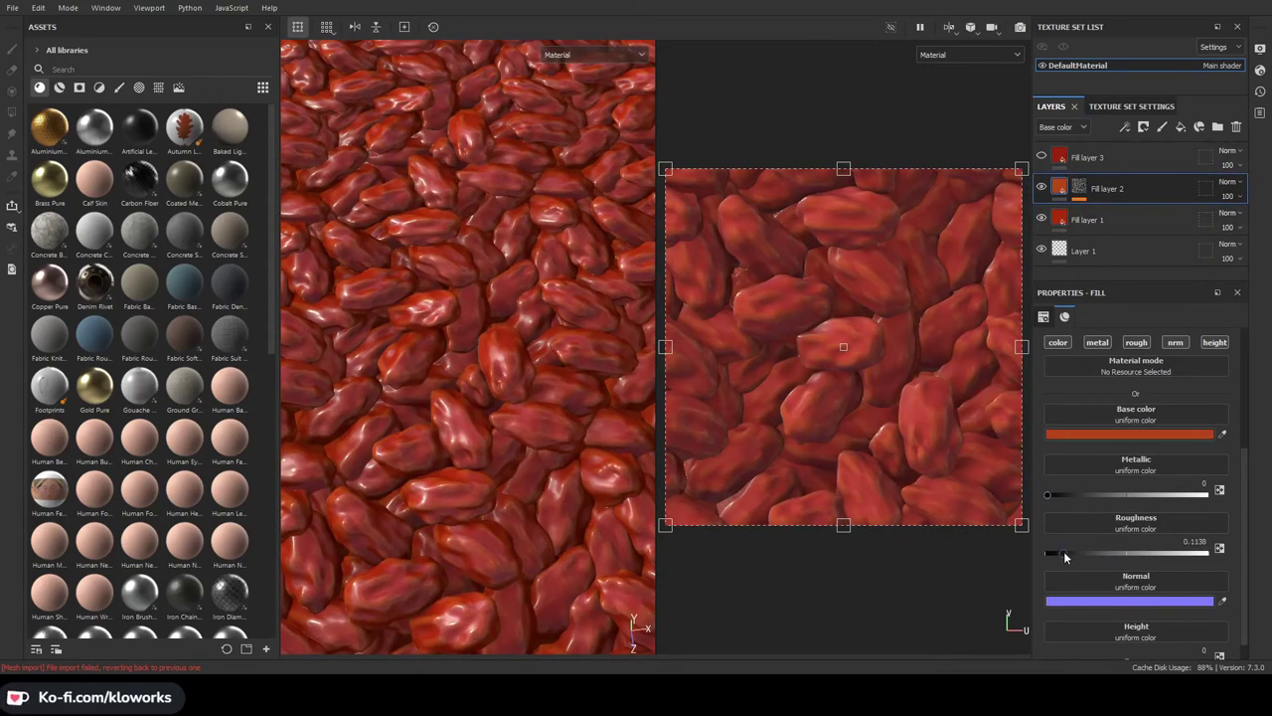
left_click(1044, 157)
left_click(1042, 156)
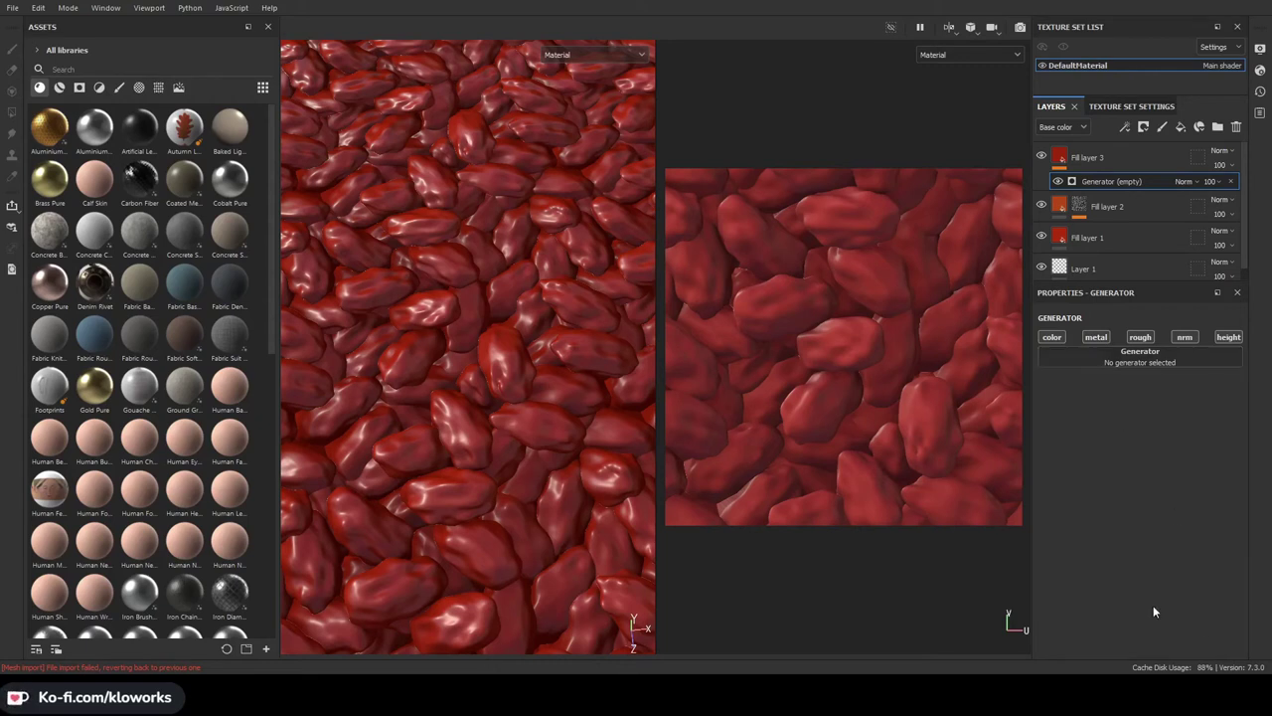
Mask Fill layer 3 with the baked ambient occlusion map and raise its roughness to 0.9309
left_click(1087, 157)
left_click(158, 88)
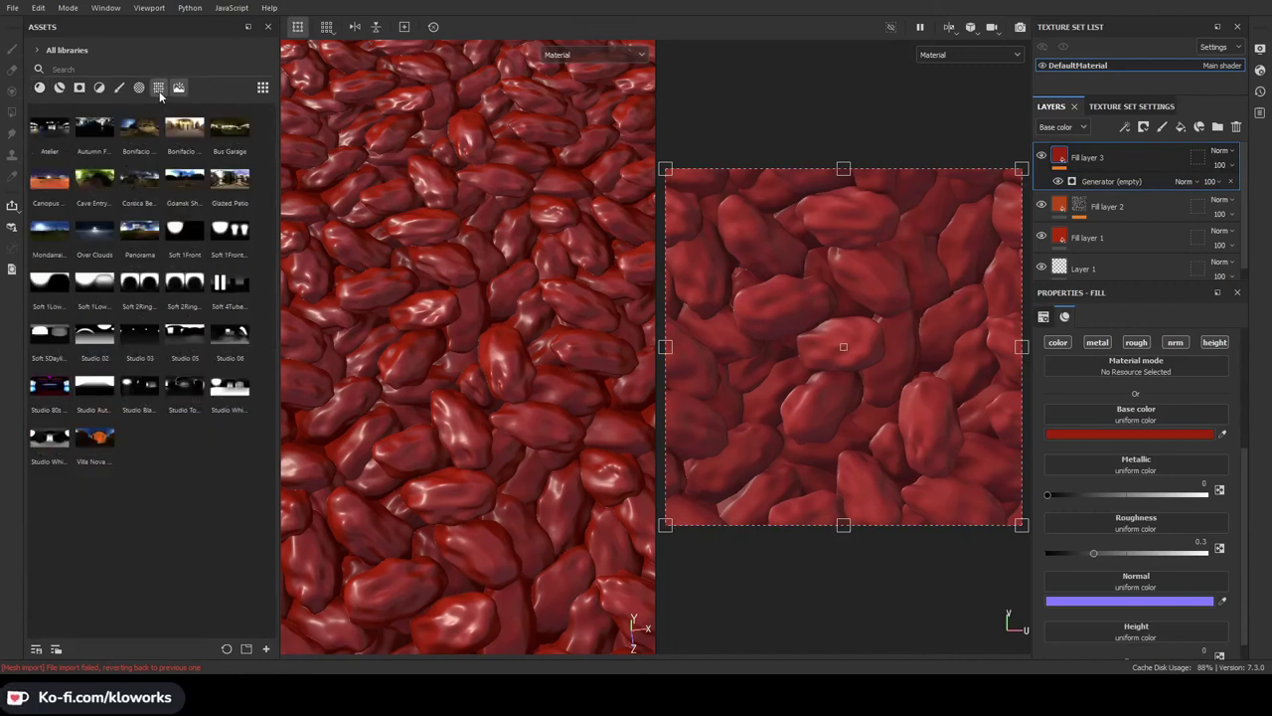
left_click_drag(49, 129, 1081, 159)
key("1")
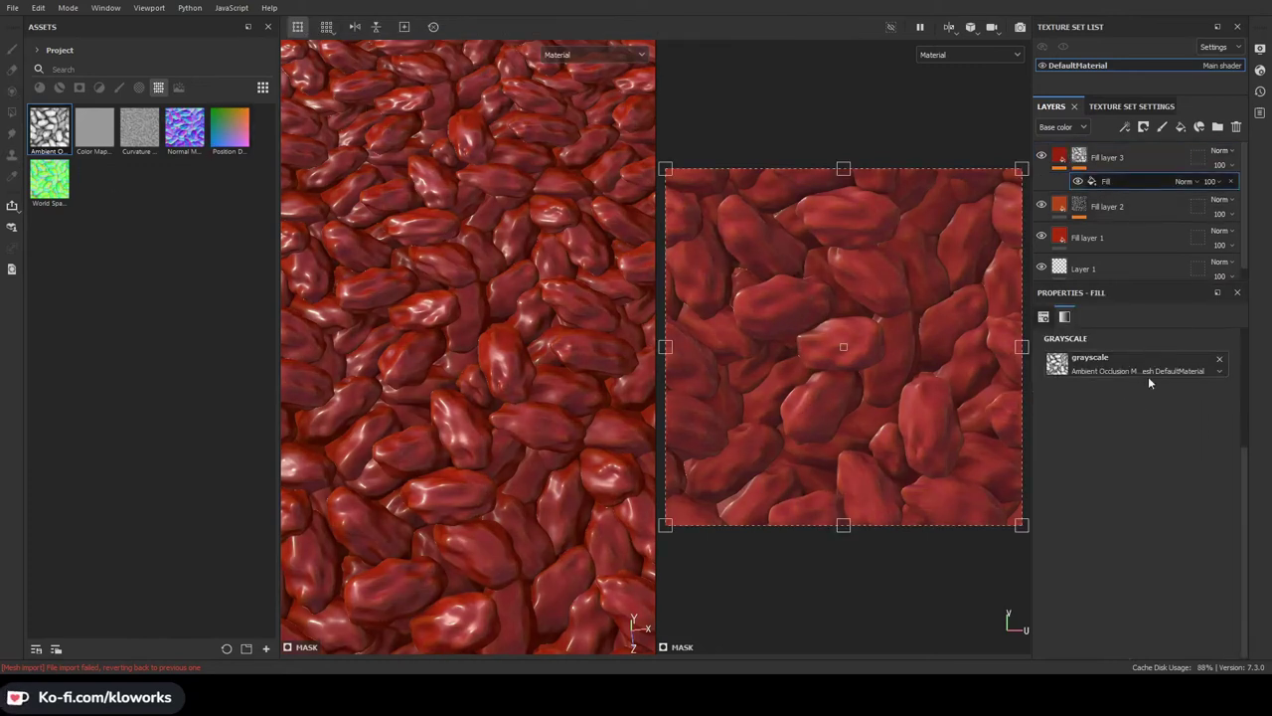
key("ctrl+z")
key("ctrl+z")
key("ctrl+z")
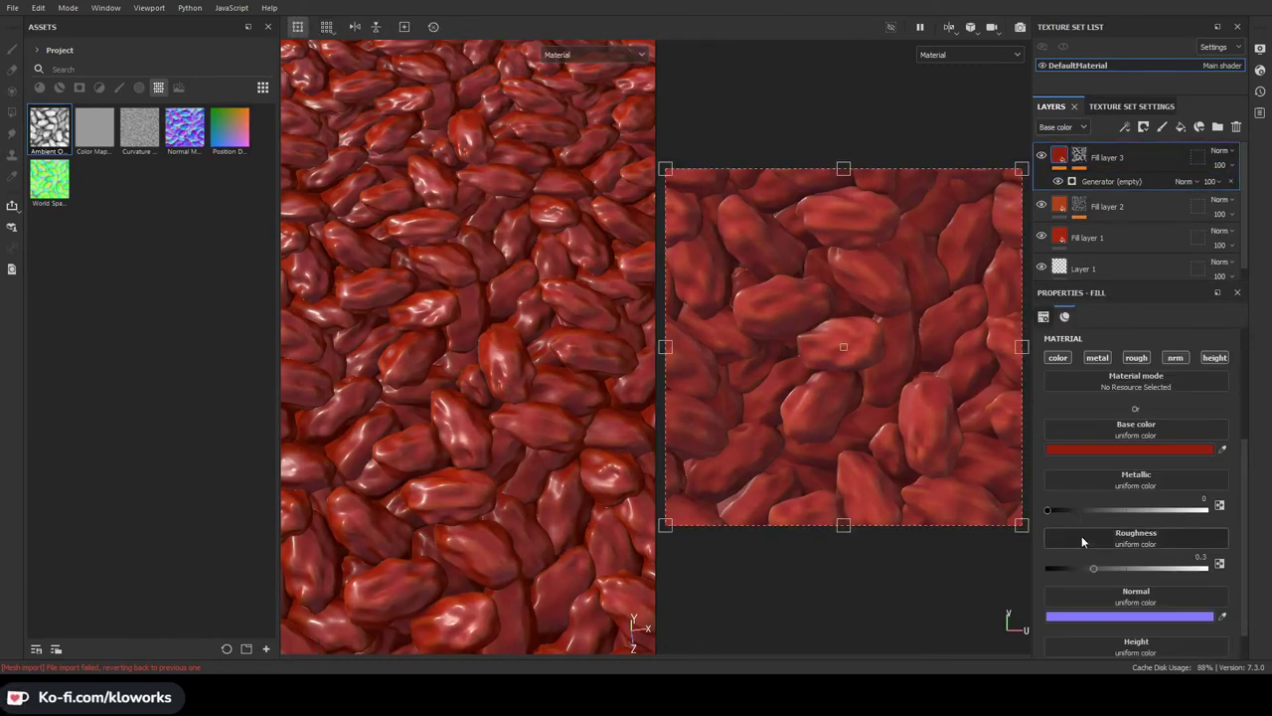
left_click_drag(1093, 568, 1196, 568)
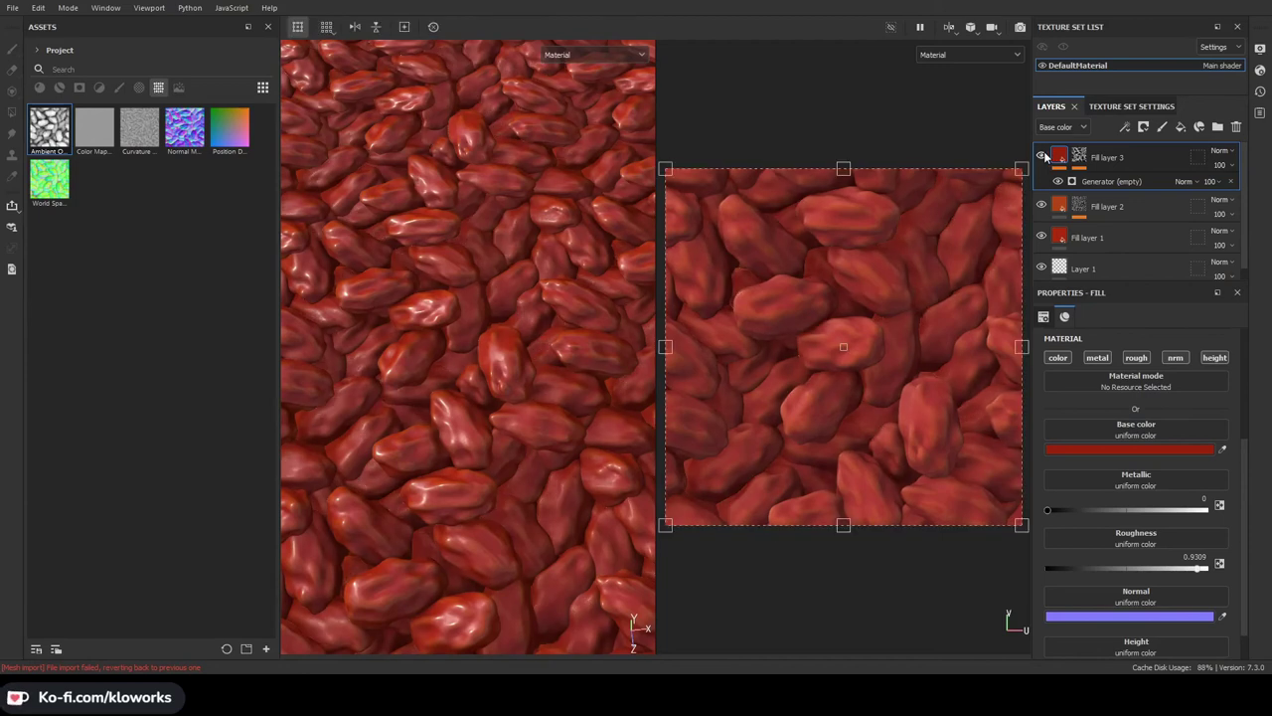
Add Levels (0.885 / 0.677) to Fill layer 3's mask to isolate the date crevices
left_click(1079, 156, "alt")
left_click(1111, 181)
mouse_move(1142, 350)
left_mouse_down()
mouse_move(1155, 350)
mouse_move(1129, 350)
left_mouse_up()
left_click_drag(1236, 348, 1174, 350)
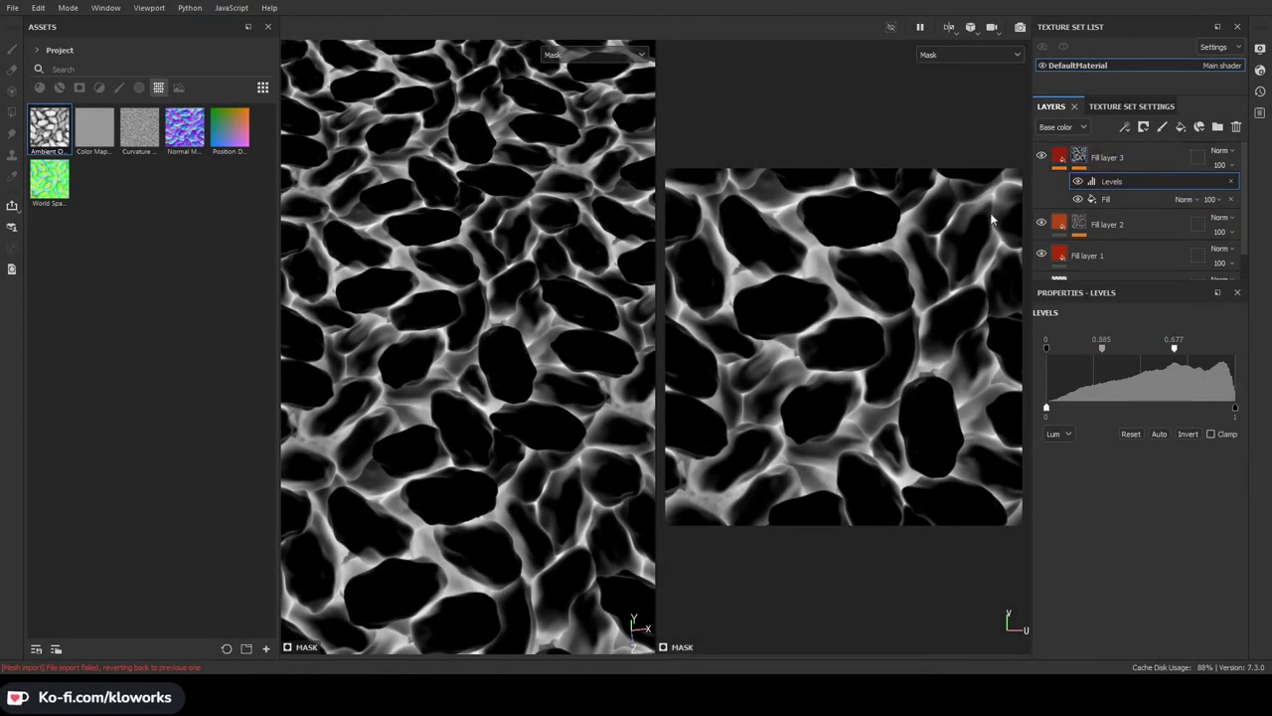
key("m")
left_click_drag(557, 368, 591, 375, "alt")
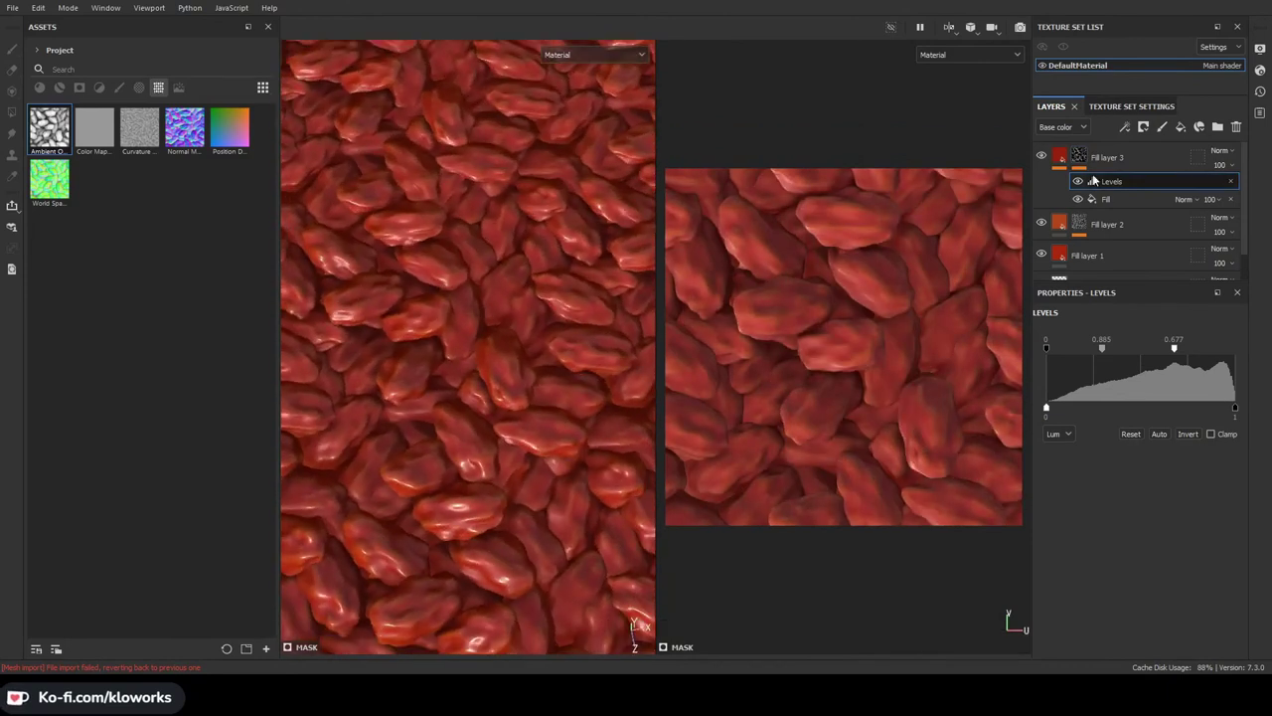
left_click(1060, 156)
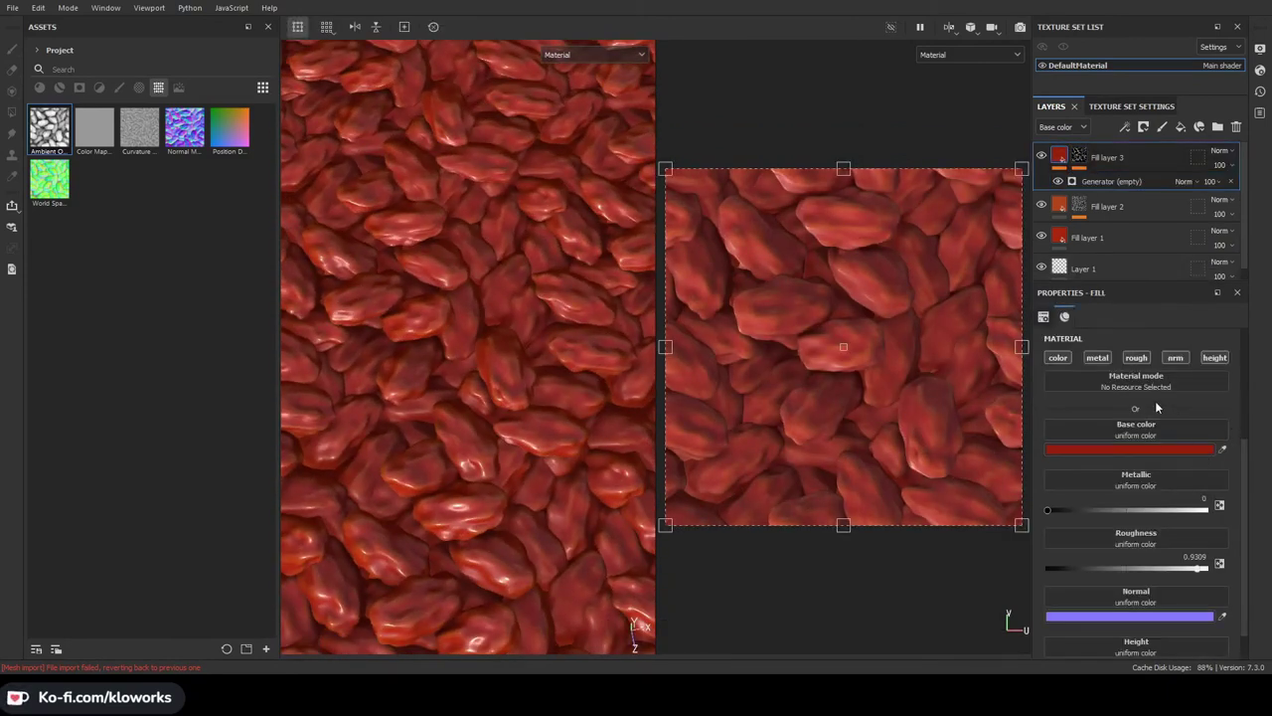
mouse_move(288, 343)
left_mouse_down("alt")
mouse_move(509, 338)
mouse_move(607, 373)
mouse_move(593, 356)
left_mouse_up("alt")
Create Fill layer 4 with a black mask, Gaussian Noise height (balance 0.52) and a 0.5 grey mask fill
key("b")
key("m")
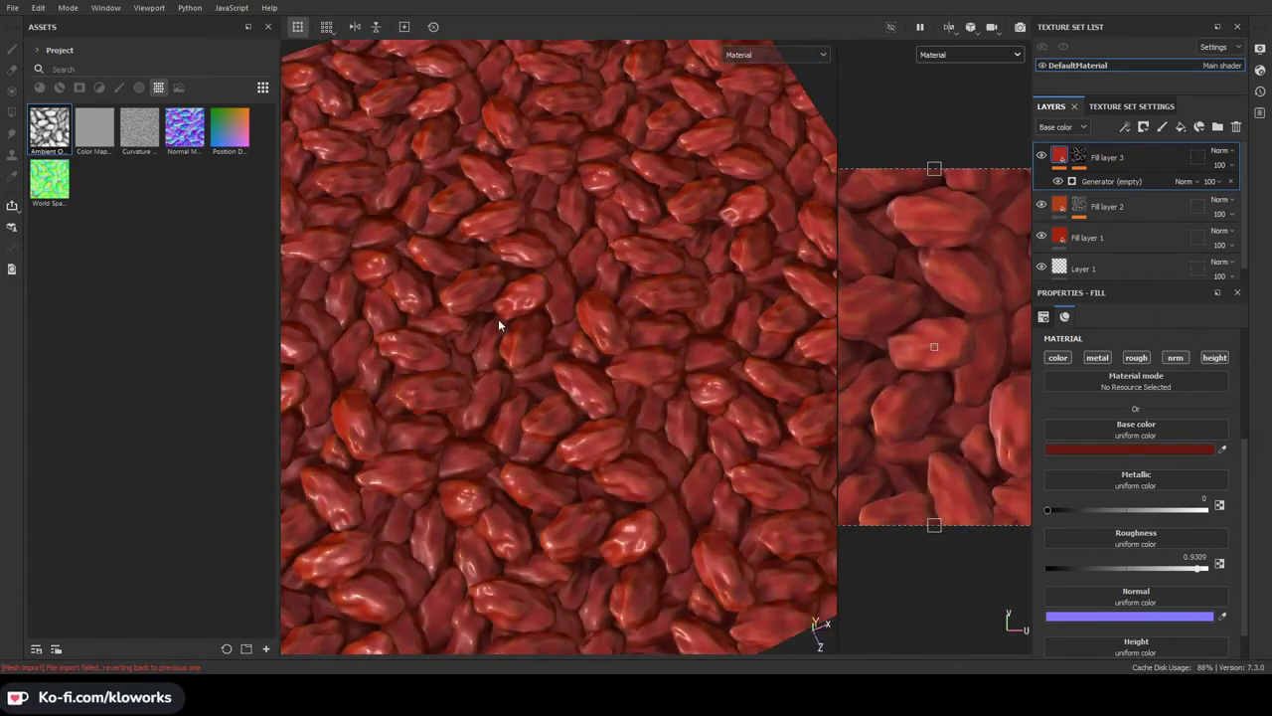
left_click_drag(500, 325, 556, 328, "alt")
left_click(1181, 126)
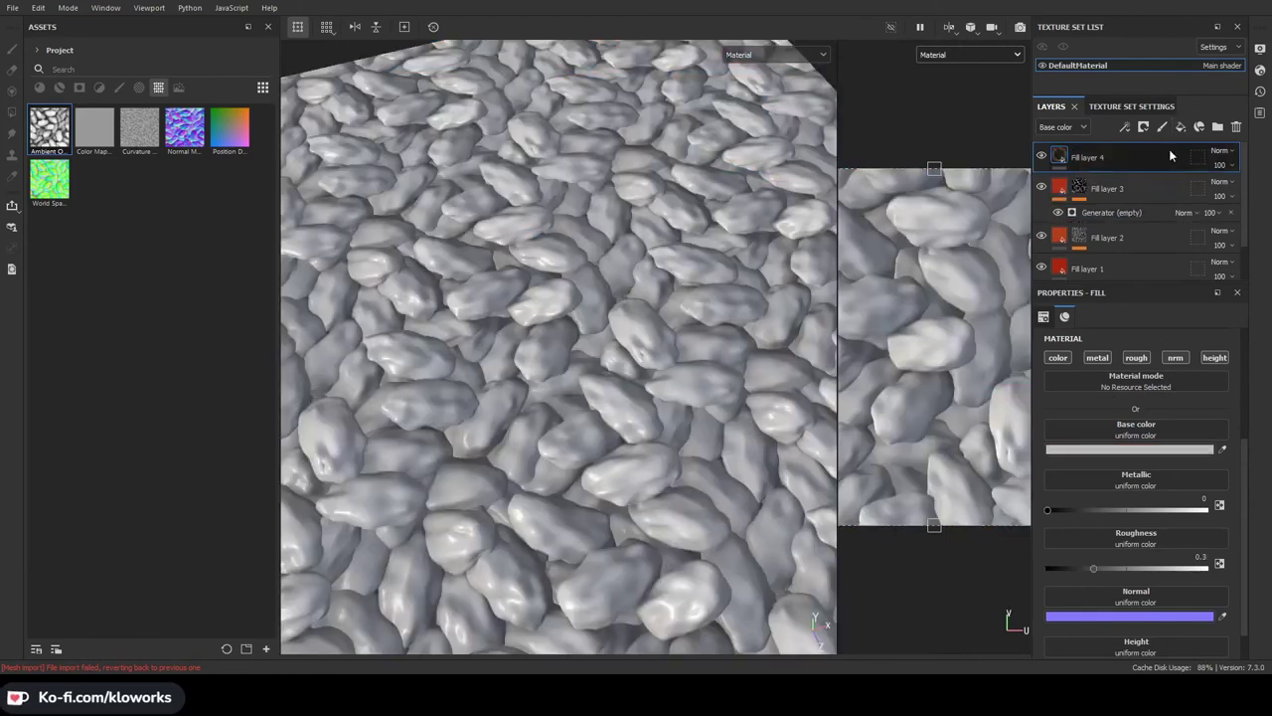
left_click(1075, 157)
left_click(1059, 157)
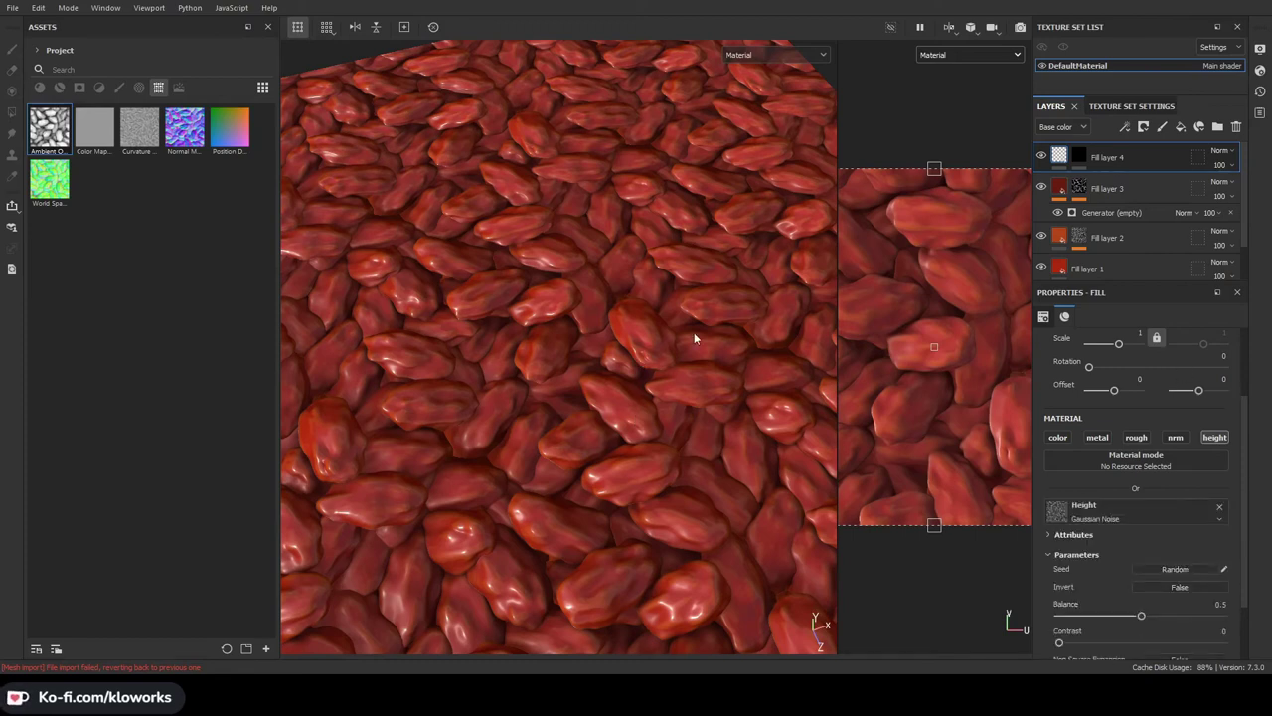
scroll(1104, 328, "up", 1)
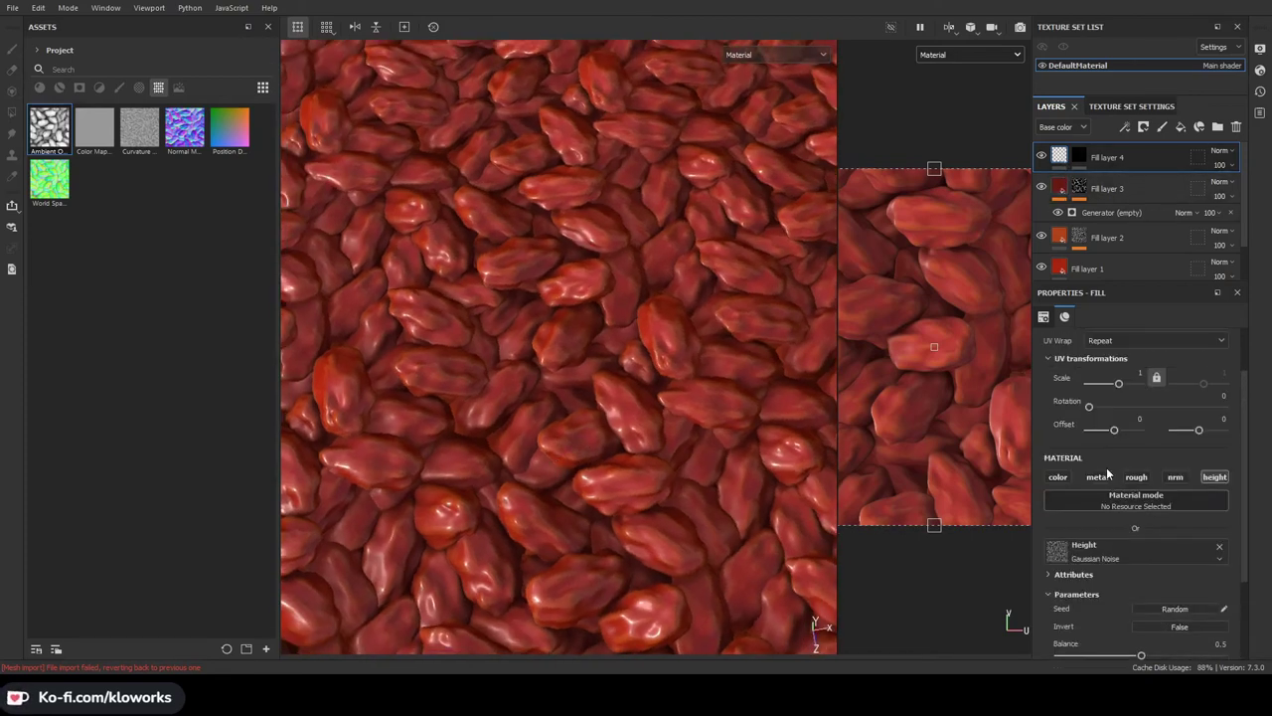
scroll(1123, 535, "down", 2)
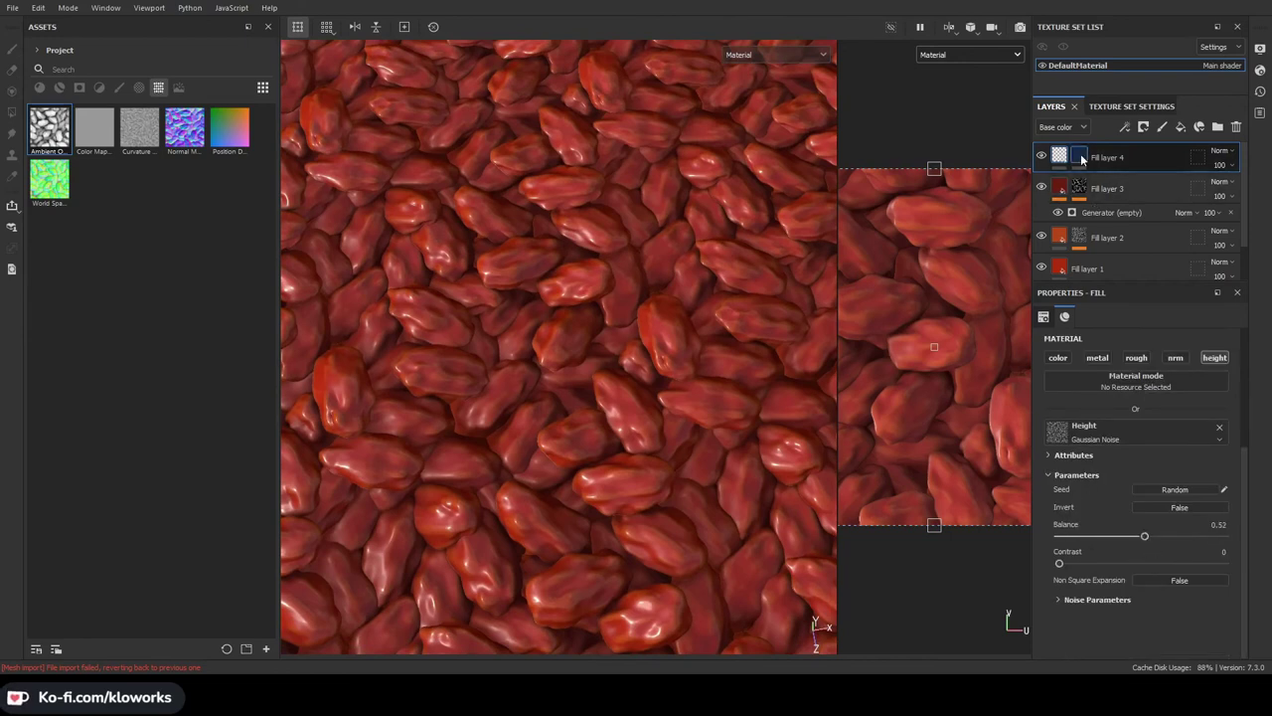
left_click(1081, 156)
key("ctrl+f")
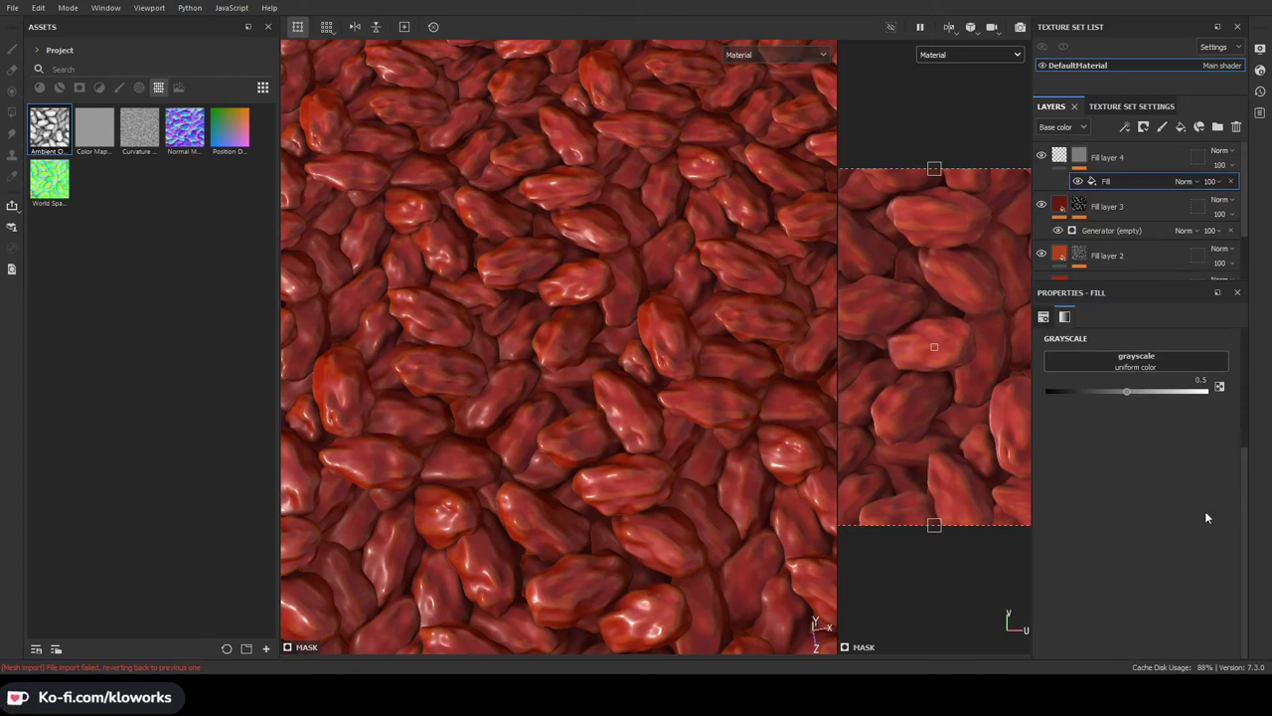
Raise Fill layer 4's height strength and set its Gaussian Noise mask scale to 2
left_click(1060, 156)
left_click_drag(1127, 459, 1258, 451)
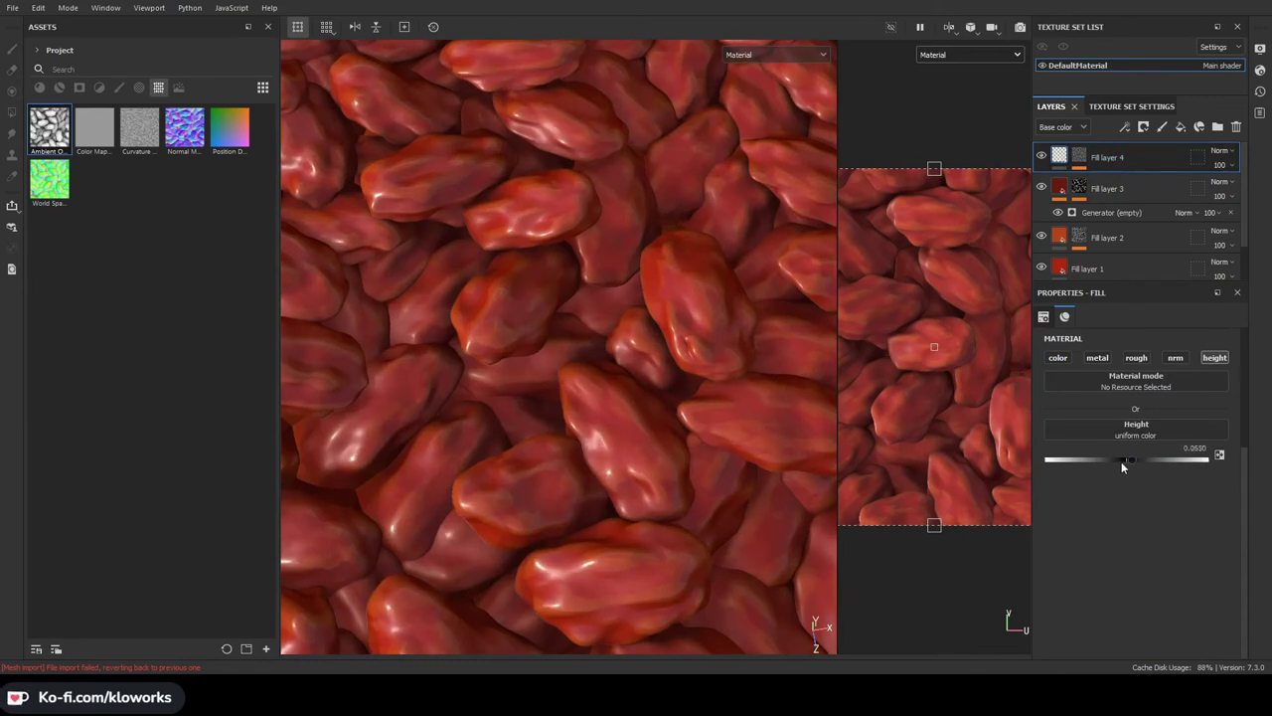
left_click(1080, 156)
left_click(1106, 182)
scroll(1115, 435, "up", 3)
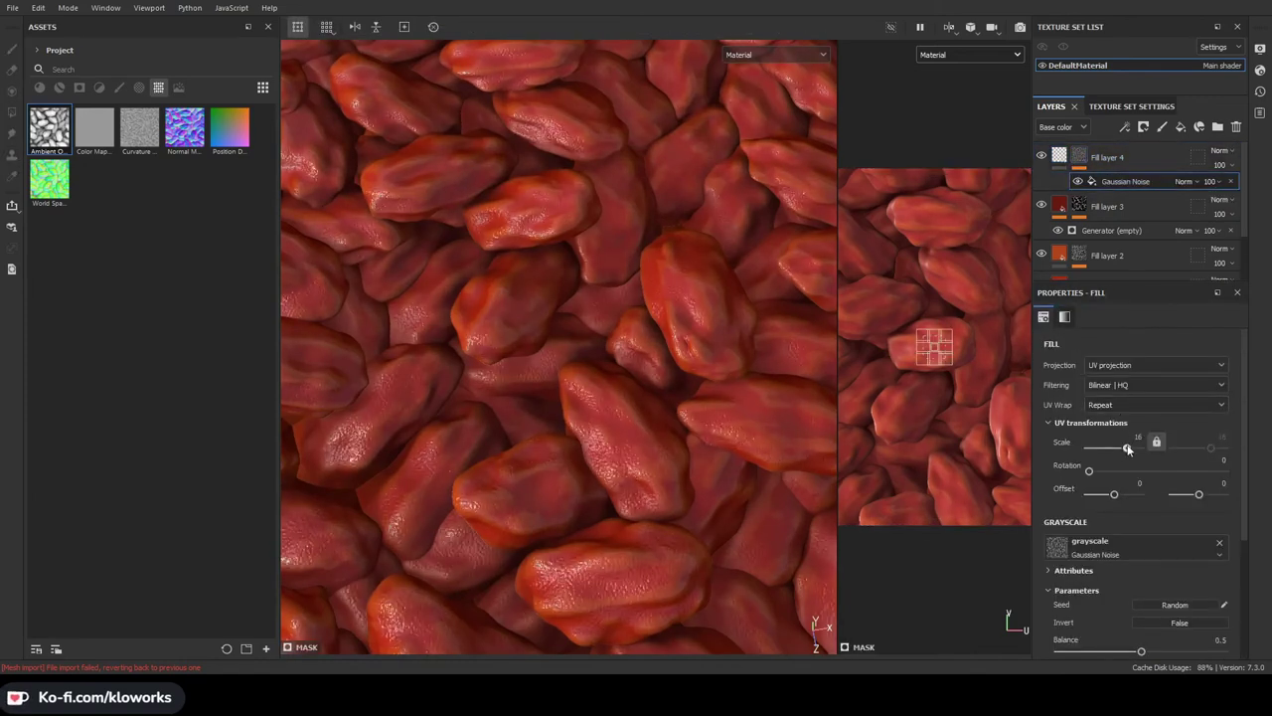
left_click_drag(1119, 448, 1121, 447)
scroll(738, 234, "up", 5)
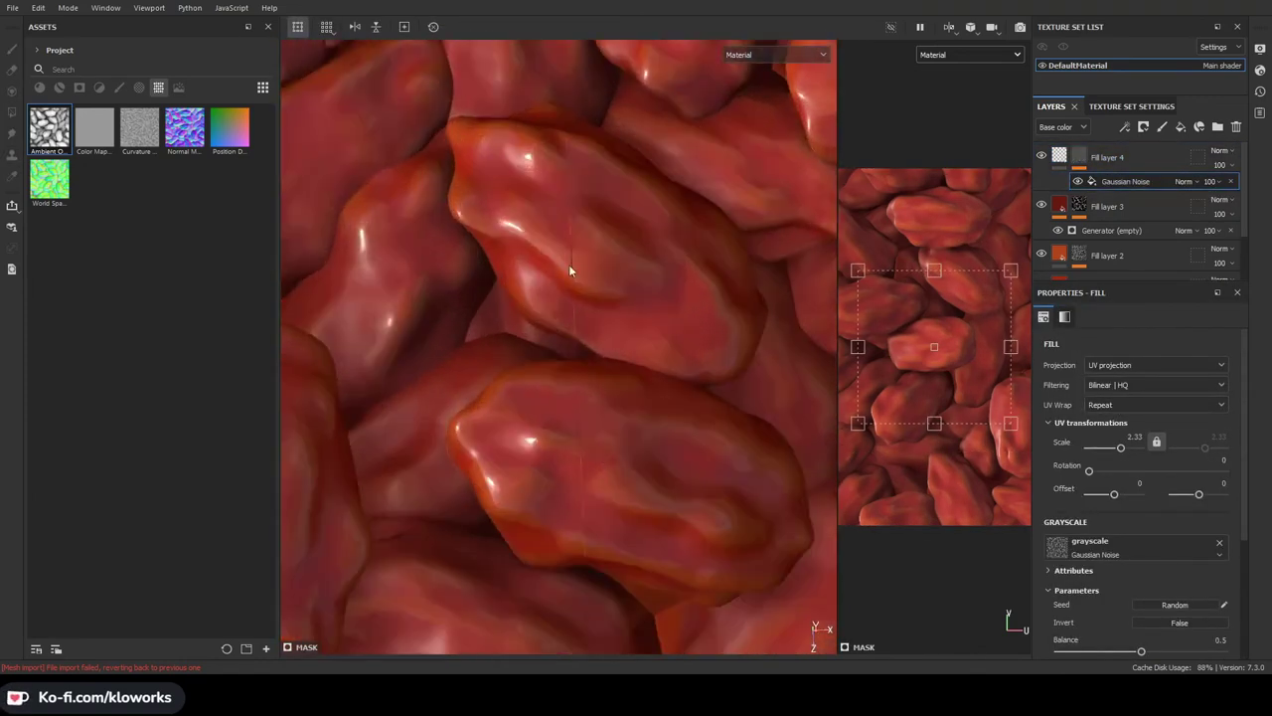
scroll(1083, 539, "down", 3)
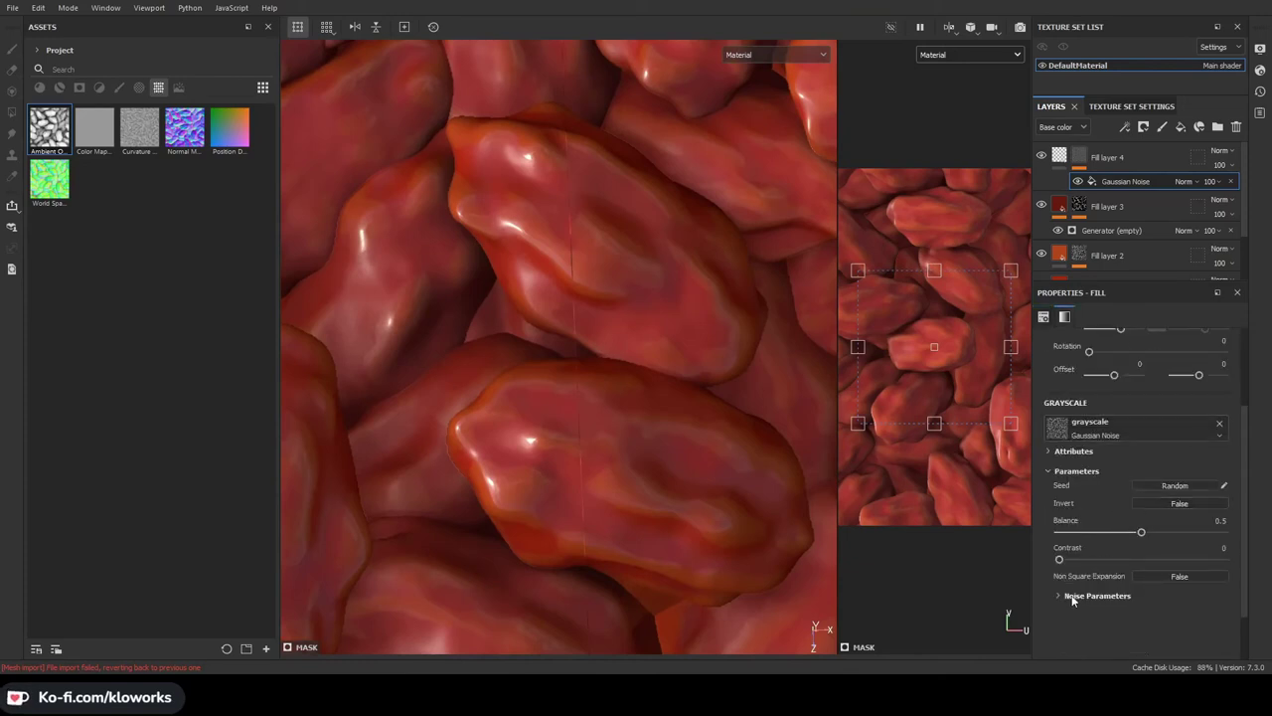
scroll(1073, 599, "up", 3)
type("2")
key("Return")
Orbit the viewport to inspect the tiled noise on the textured plane
scroll(554, 299, "down", 5)
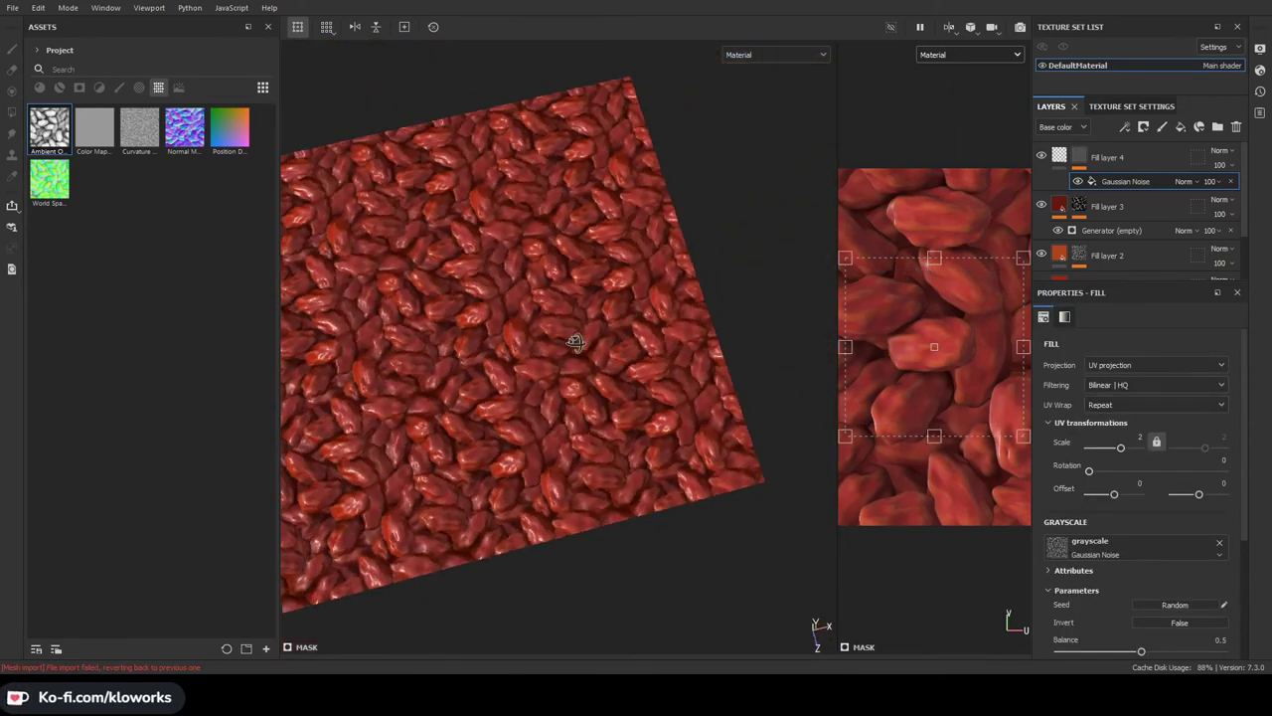
scroll(577, 341, "up", 3)
scroll(507, 304, "up", 2)
scroll(507, 305, "down", 5)
left_click_drag(636, 347, 597, 388, "alt")
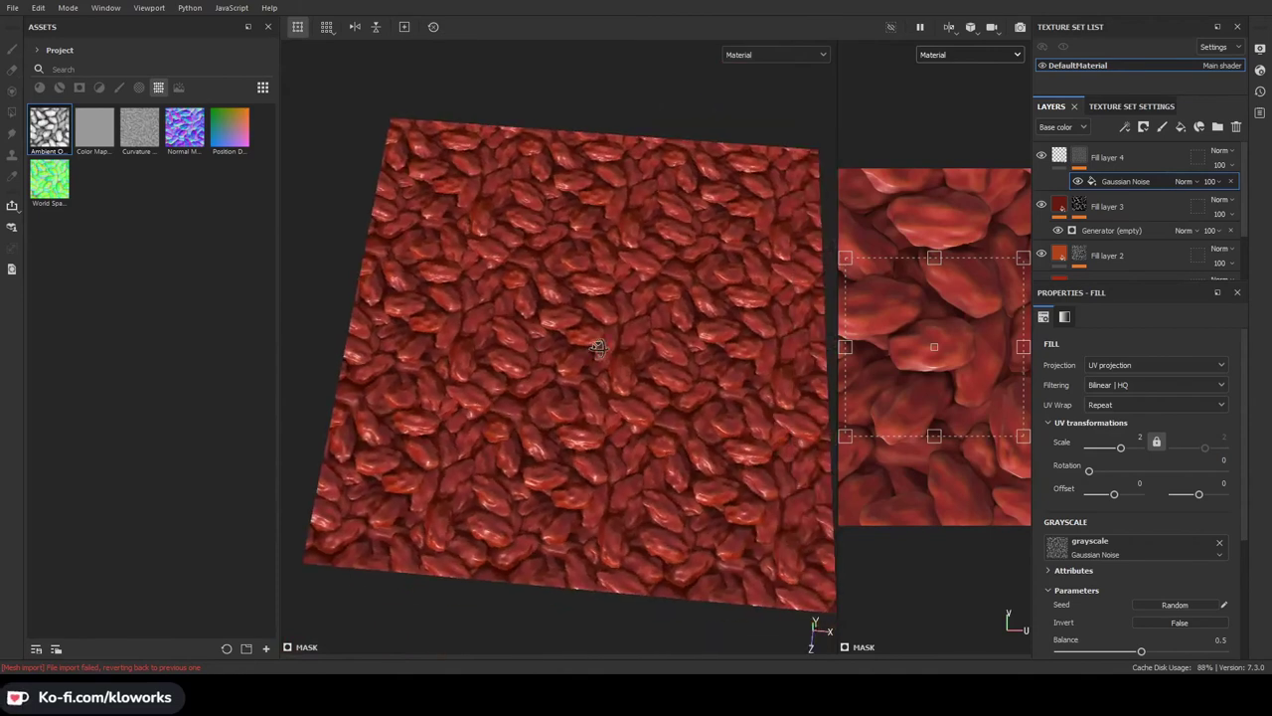
scroll(590, 396, "up", 5)
scroll(590, 396, "down", 5)
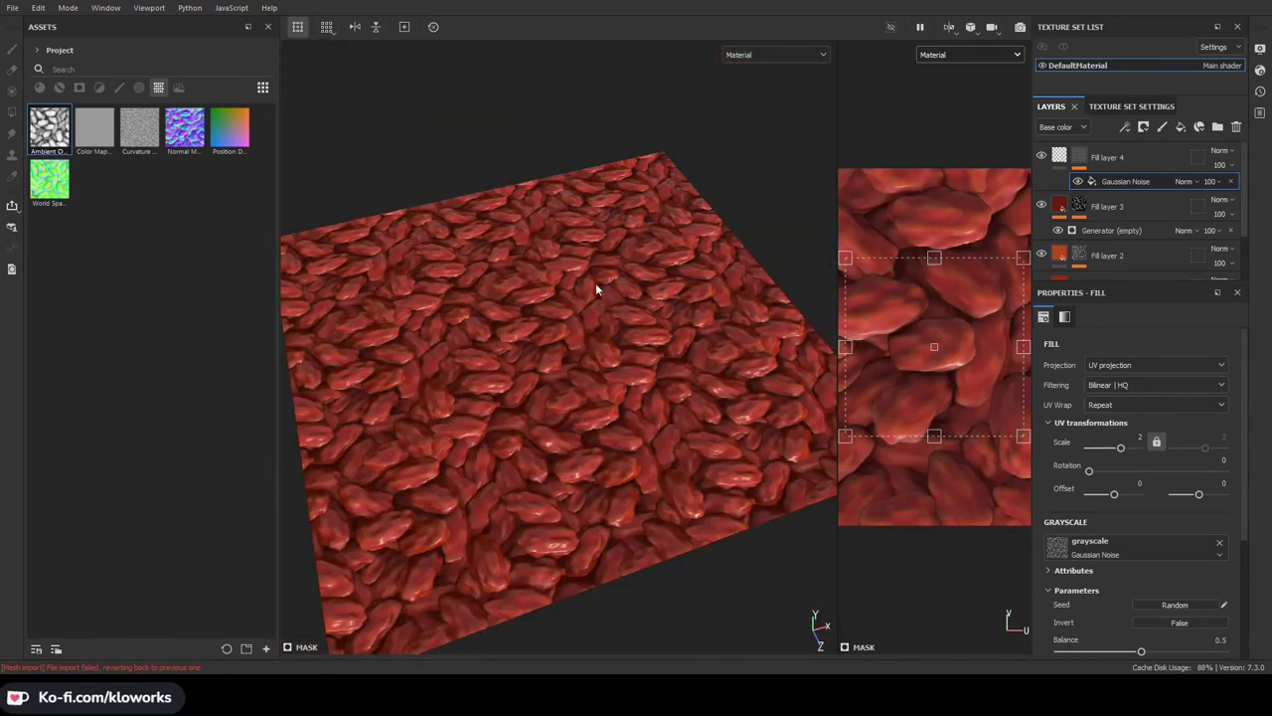
left_click_drag(597, 288, 631, 350, "alt")
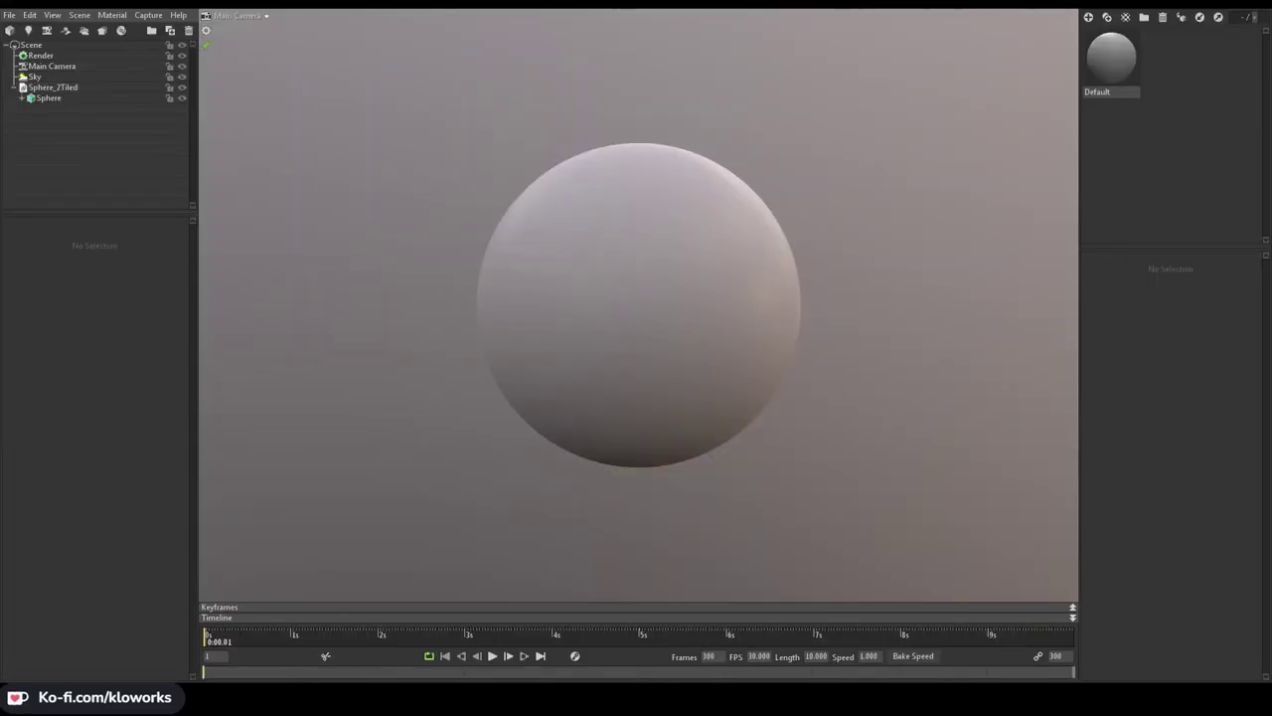
Load the normal map with Flip Y on the Default material and set texture tiling to 2.0
left_click(1111, 60)
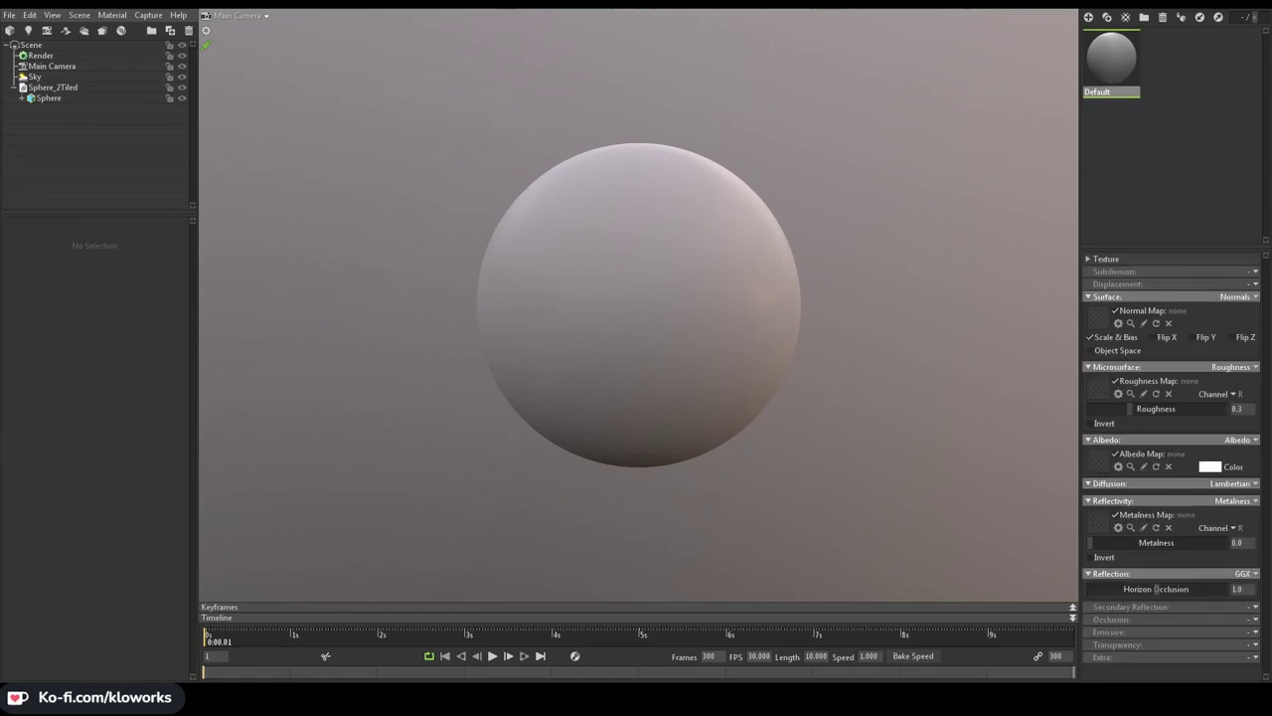
left_click(1114, 324)
left_click(1203, 338)
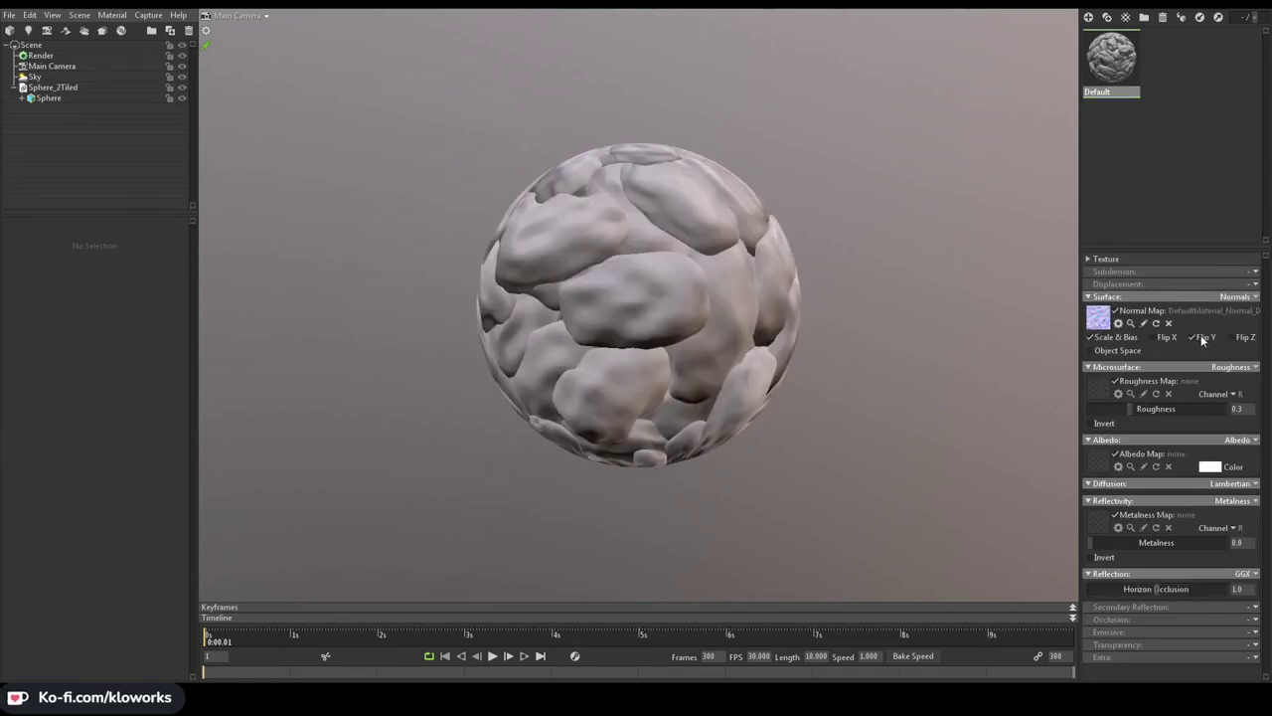
left_click_drag(785, 401, 824, 401, "shift")
left_click(1106, 260)
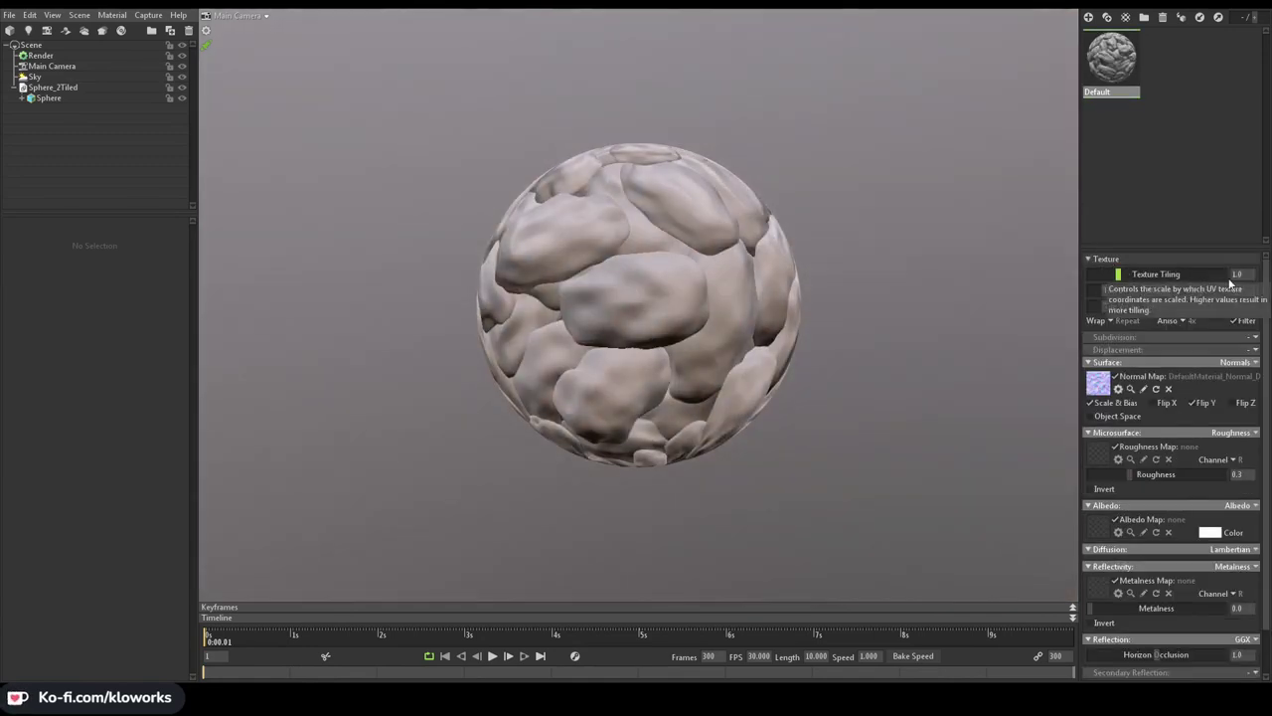
left_click_drag(1241, 275, 1198, 282)
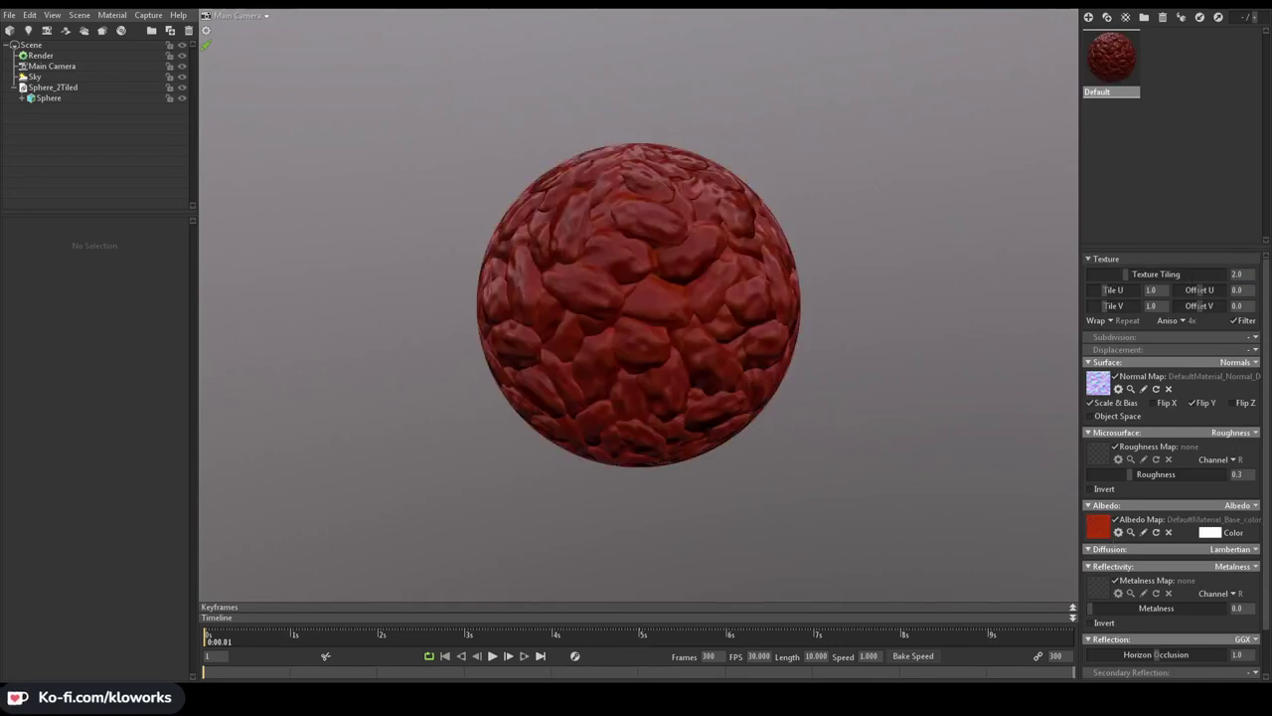
Adjust the occlusion strength on the sphere and review the occlusion map's texture settings
scroll(1153, 577, "down", 2)
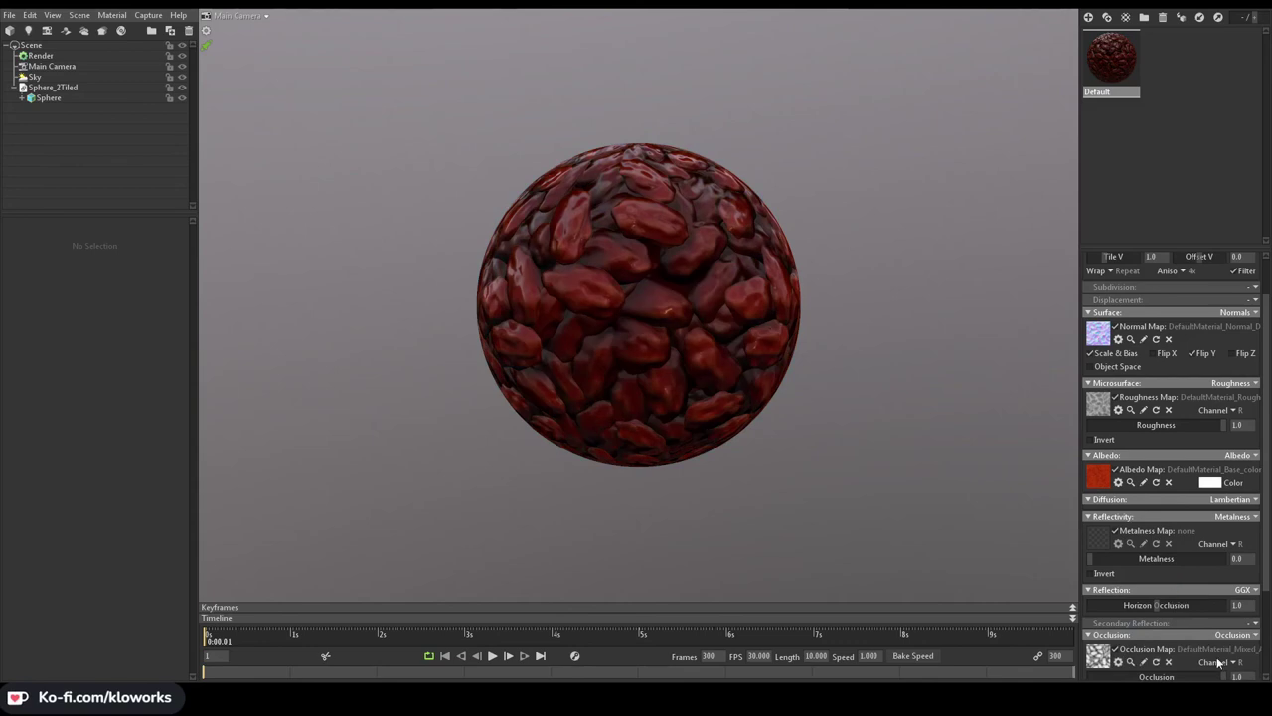
scroll(1211, 576, "down", 3)
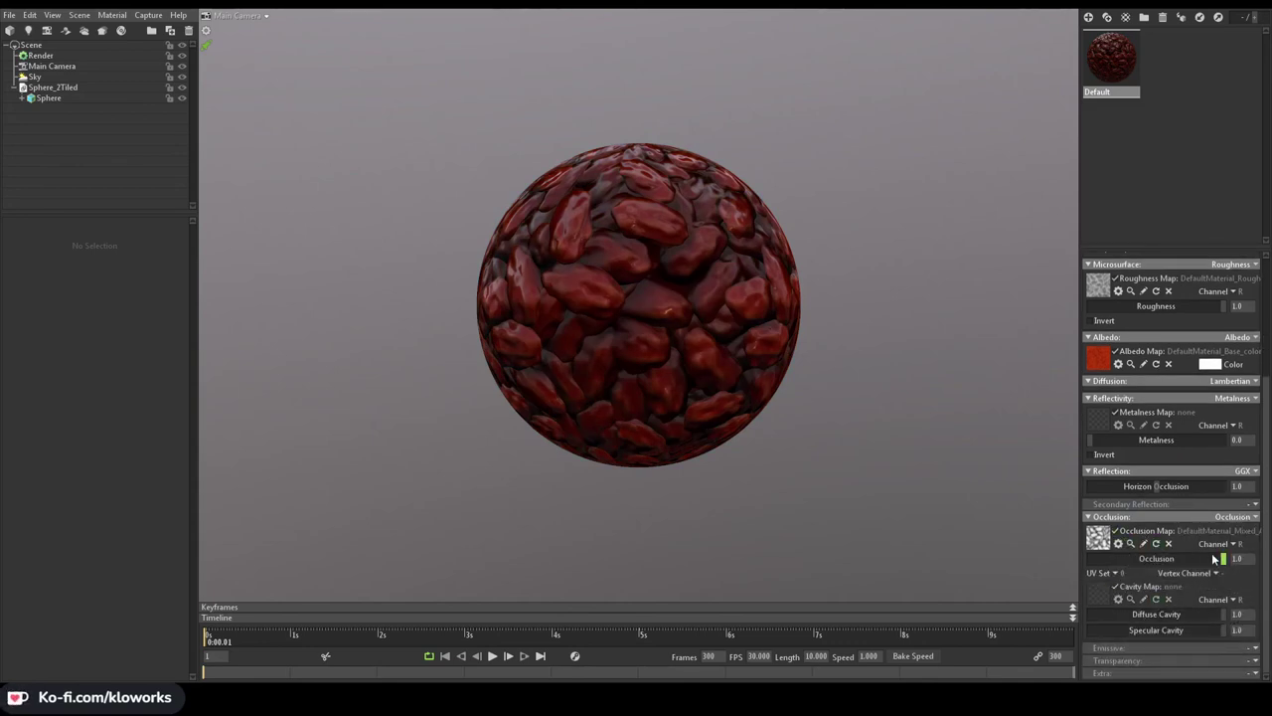
left_click_drag(1212, 557, 1144, 558)
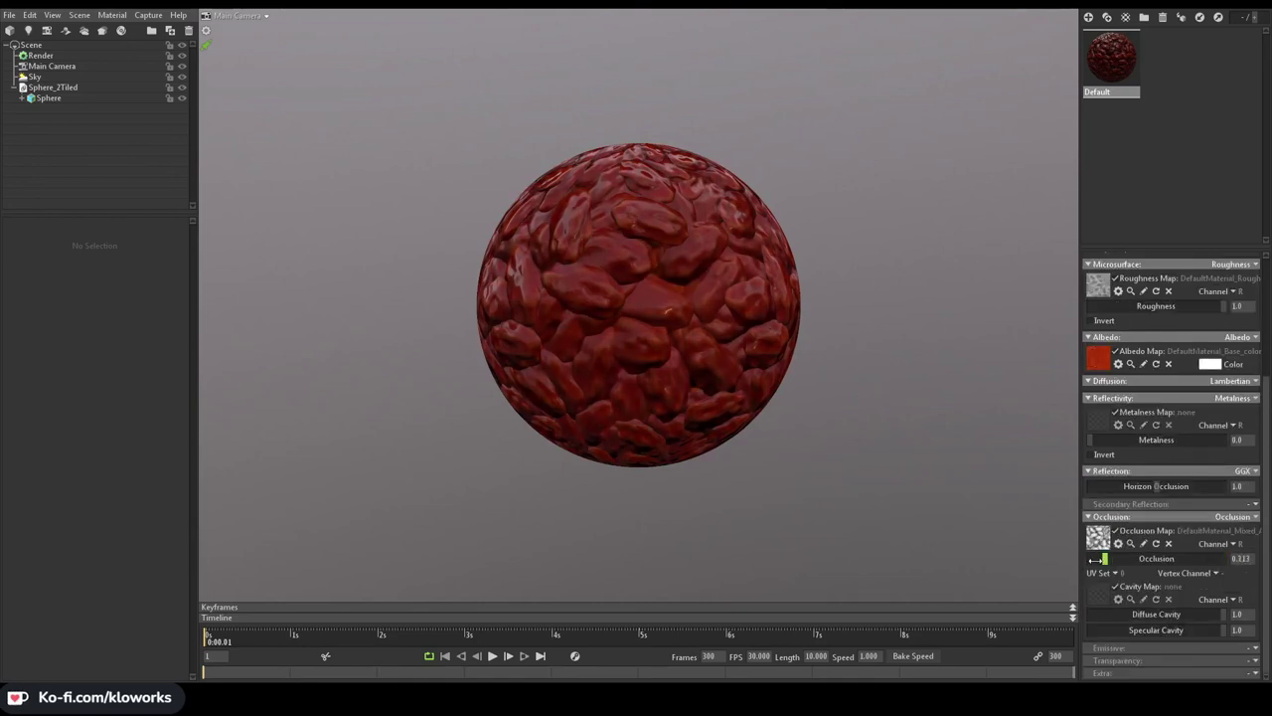
scroll(1143, 458, "up", 4)
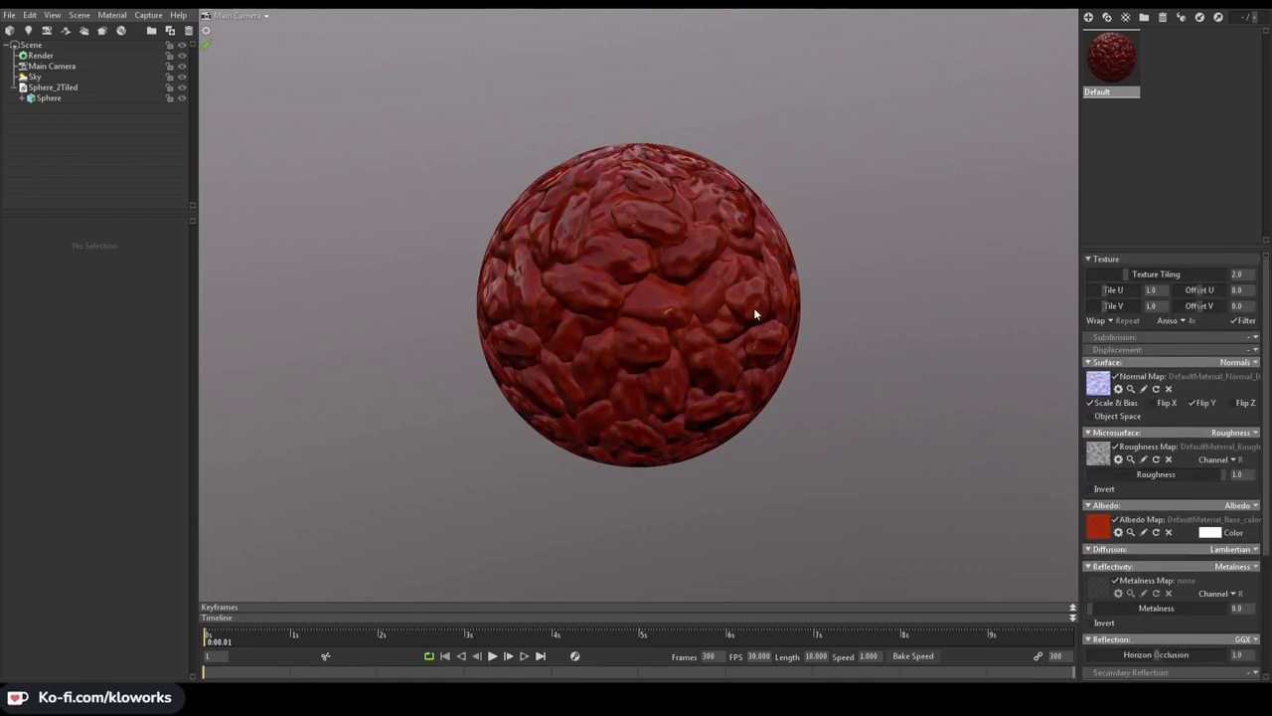
scroll(1258, 518, "down", 2)
scroll(1257, 518, "down", 2)
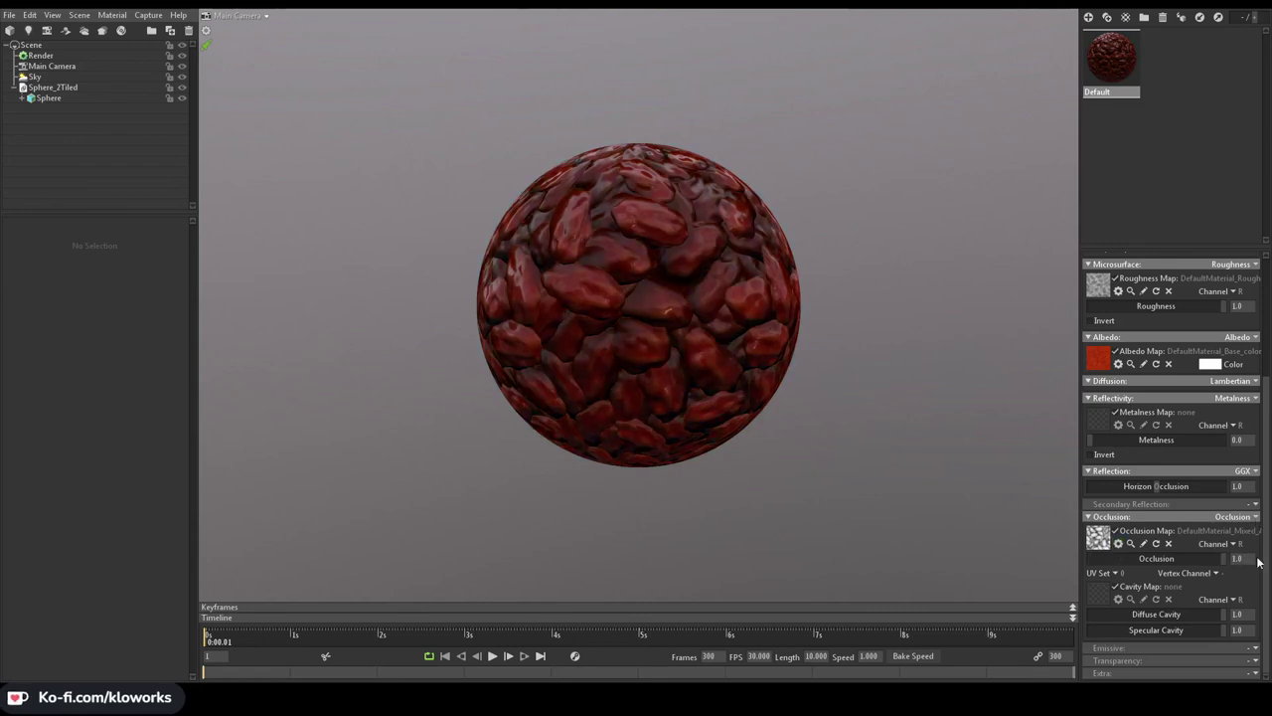
left_click(1118, 544)
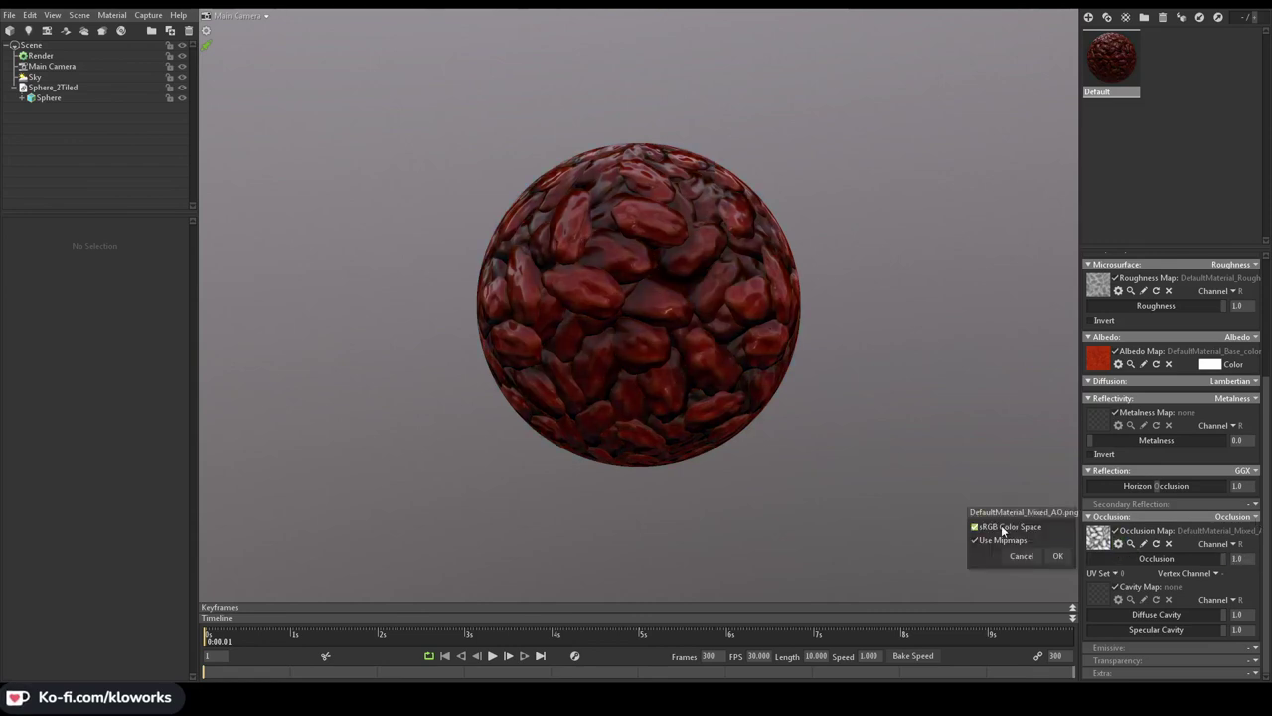
left_click(1140, 560)
scroll(1195, 288, "up", 4)
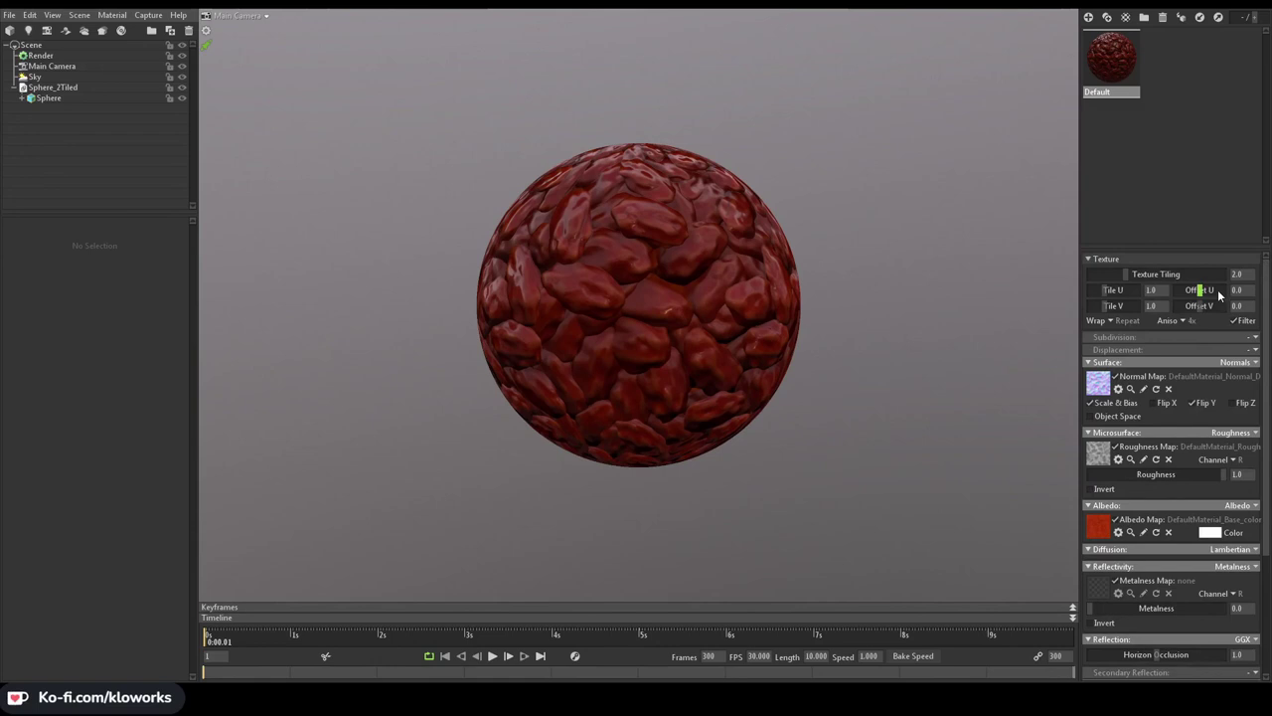
Displace the sphere with ddd_heights.png height, Scale Center 0 and scale 0.038
left_click(1190, 350)
mouse_move(1099, 376)
left_mouse_down()
mouse_move(1143, 390)
mouse_move(1136, 408)
mouse_move(1159, 420)
left_mouse_up()
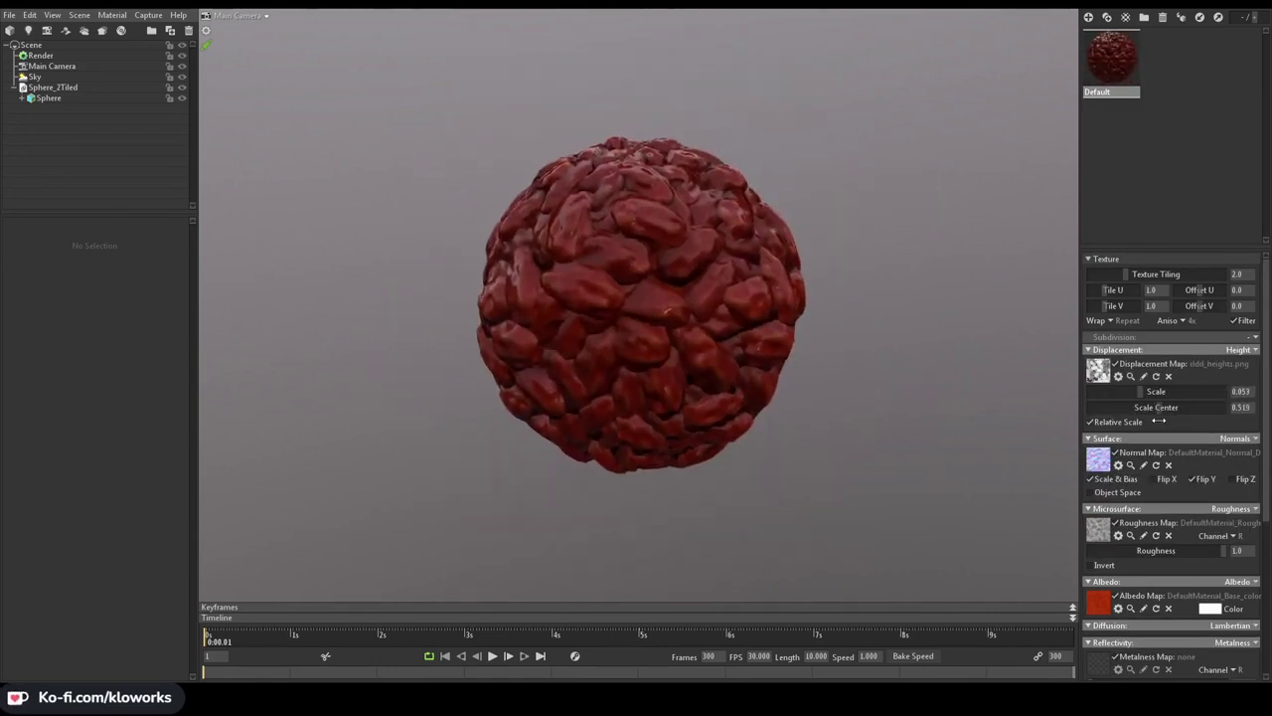
type("0")
key("Return")
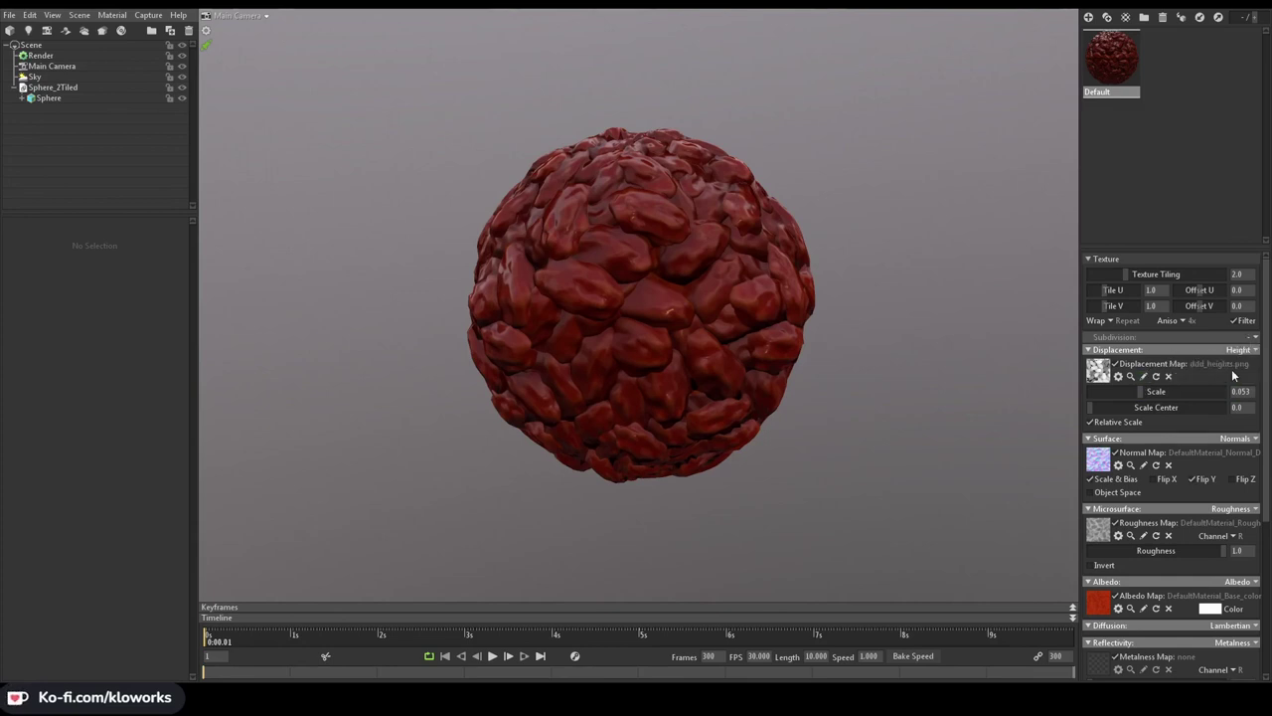
left_click_drag(1142, 391, 1132, 402)
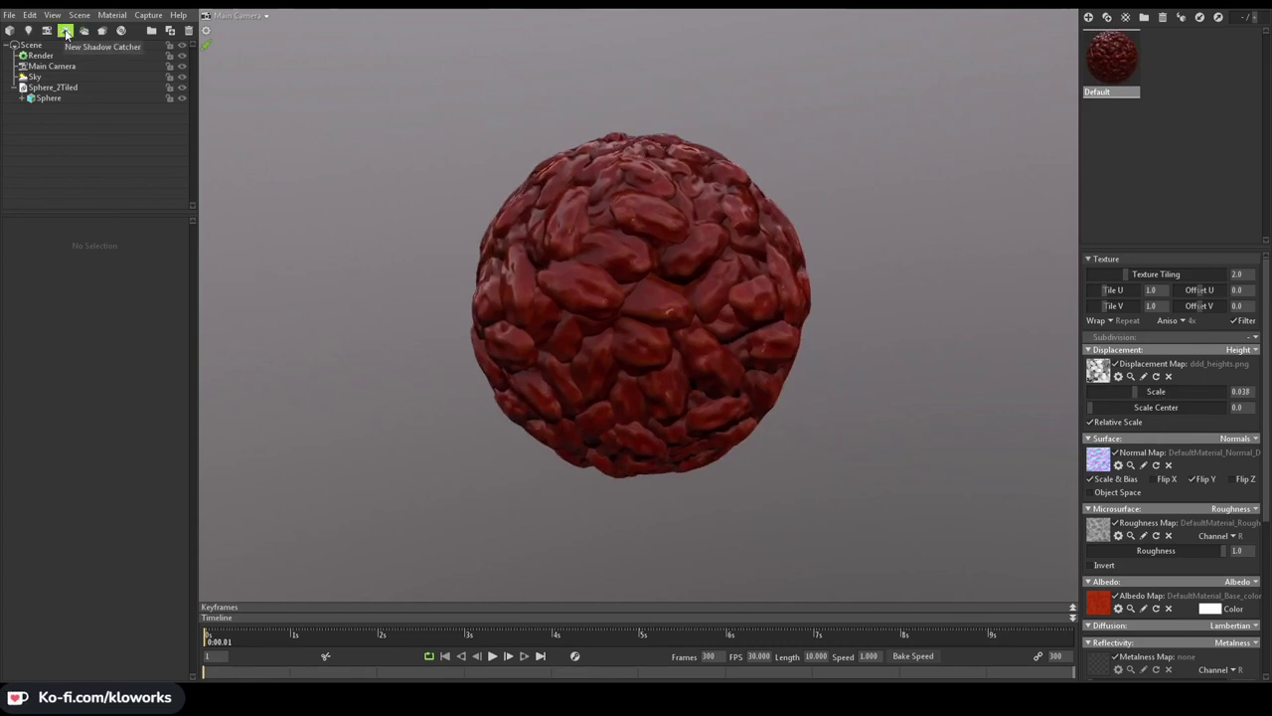
Add a turntable, apply the Castle Sunset sky, and start playback
left_click(120, 30)
left_click(35, 77)
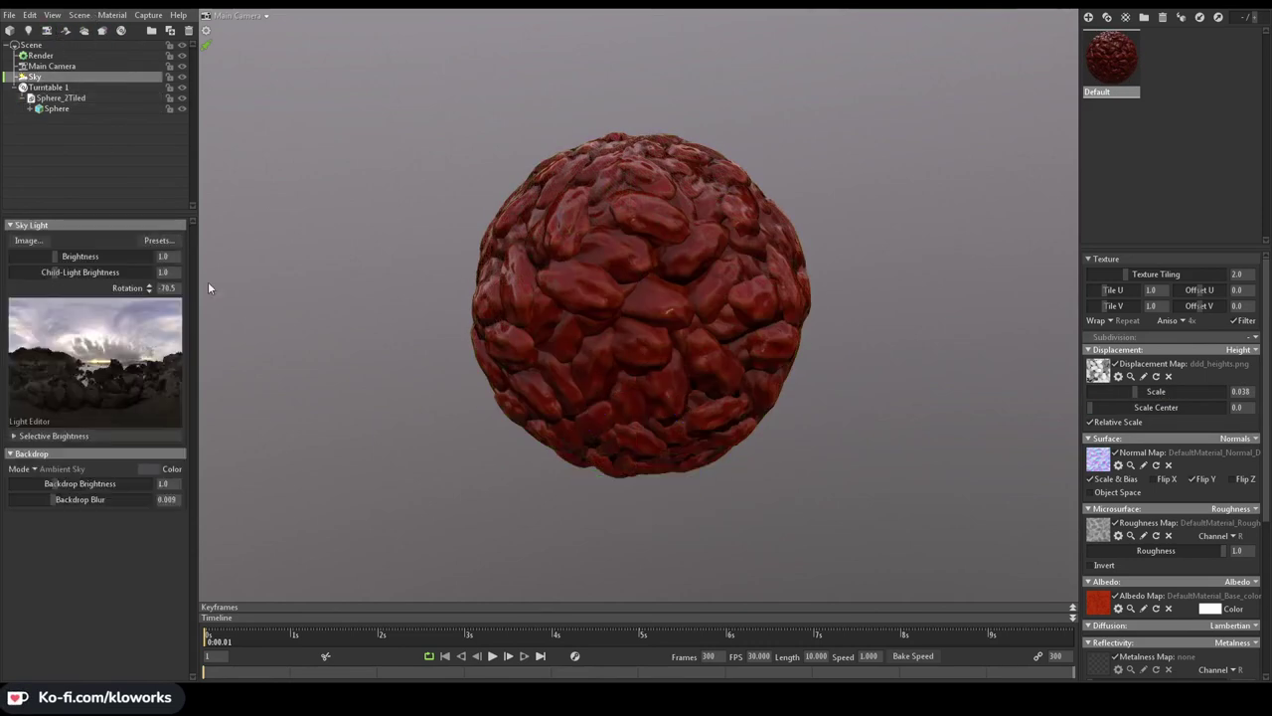
left_click(266, 511)
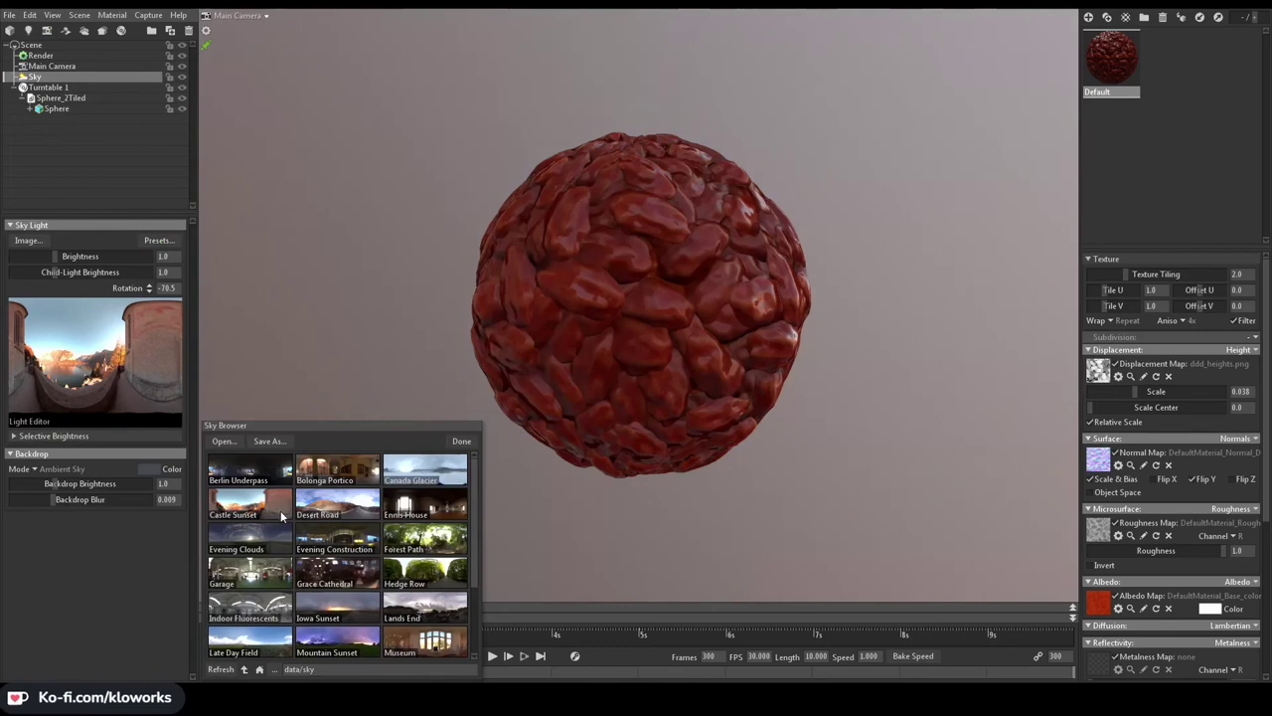
left_click(460, 442)
key("space")
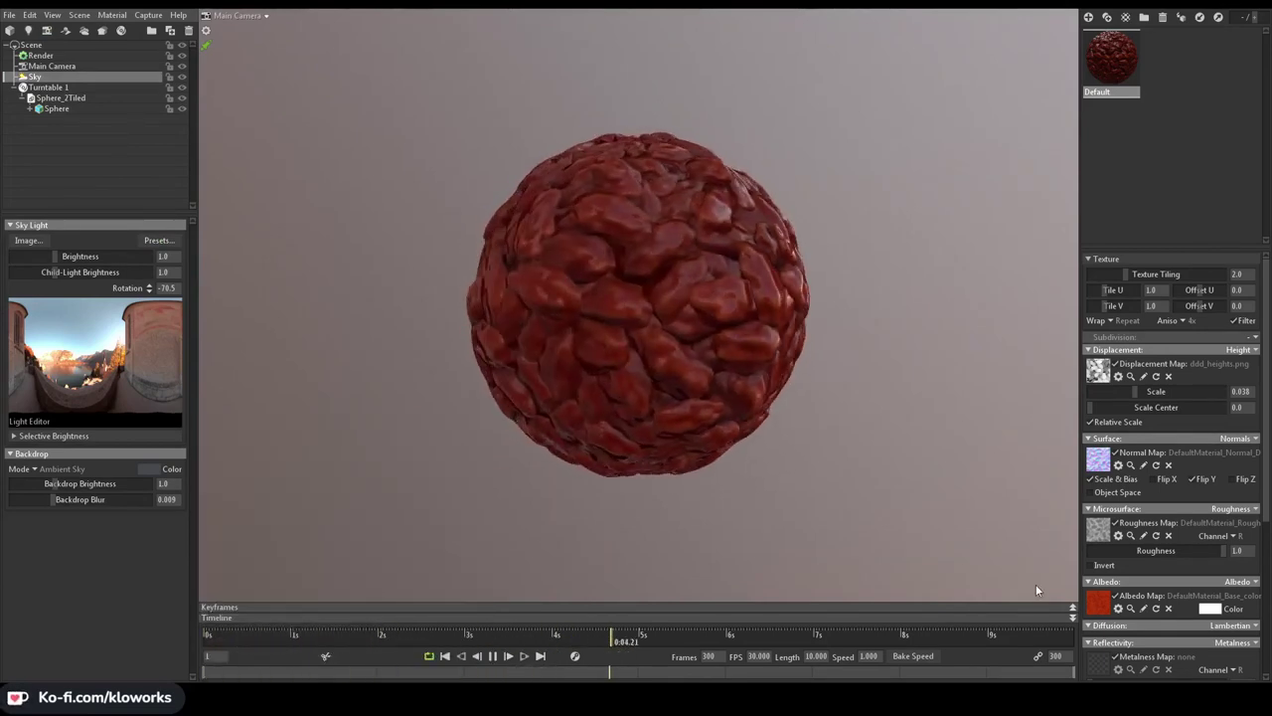